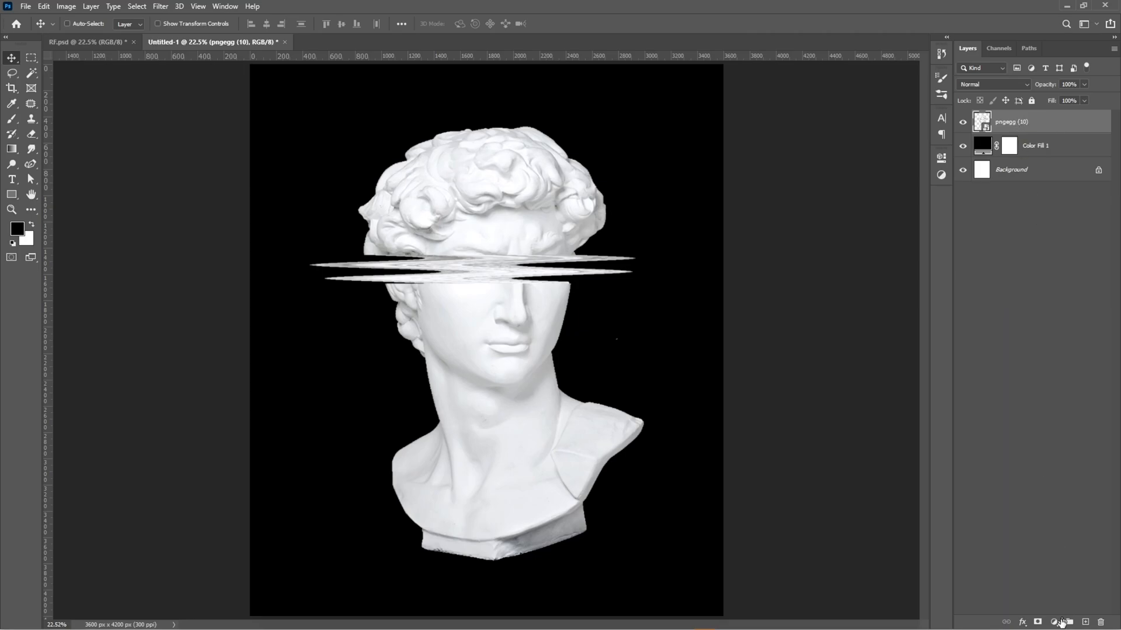
Add a Gradient Map adjustment above the statue layer pngegg (10) and clip it to that layer
{"action": "left_click", "coordinate": [1053, 622]}
{"action": "left_click", "coordinate": [1001, 602]}
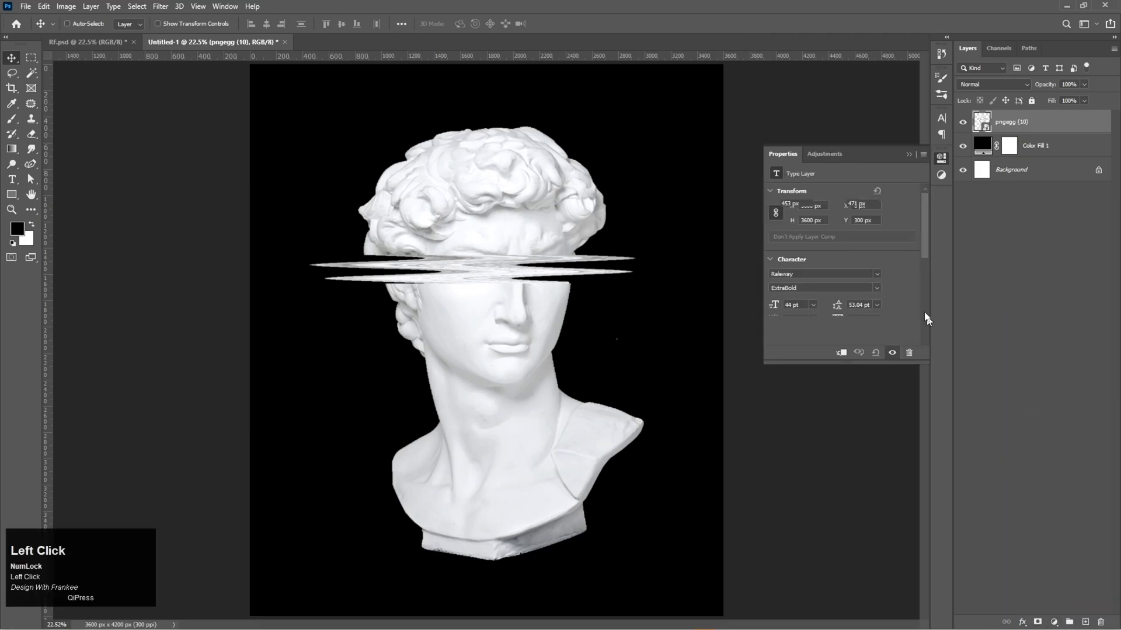
{"action": "left_click", "coordinate": [842, 353]}
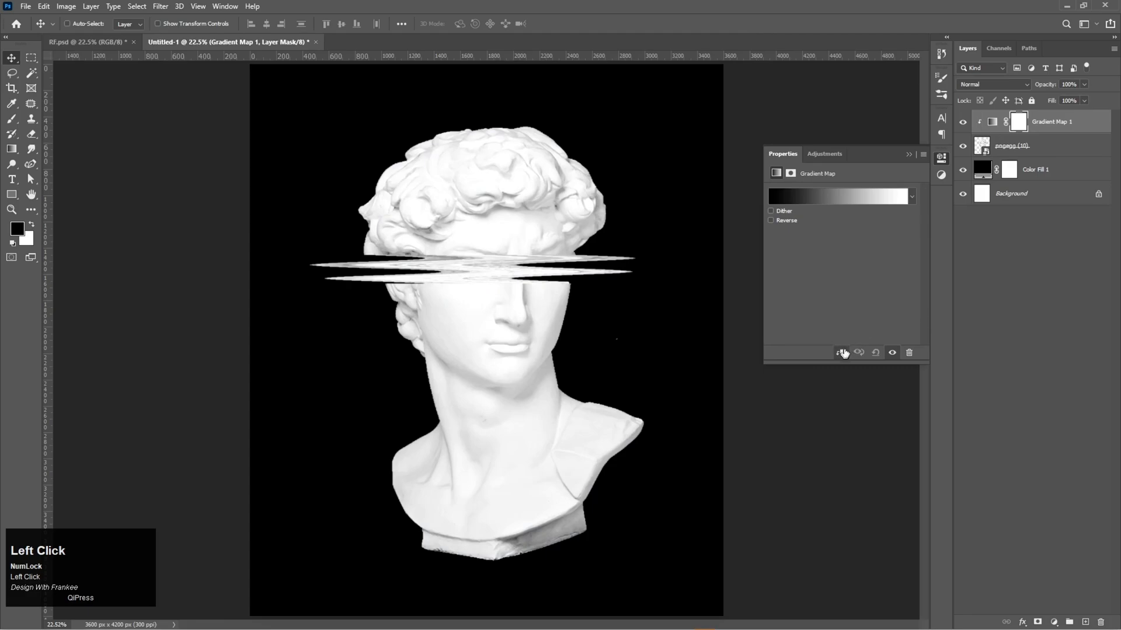
Apply the Blue_27 preset from the Blues gradients to the gradient map and shift its dark purple stop toward the middle
{"action": "left_click", "coordinate": [848, 195]}
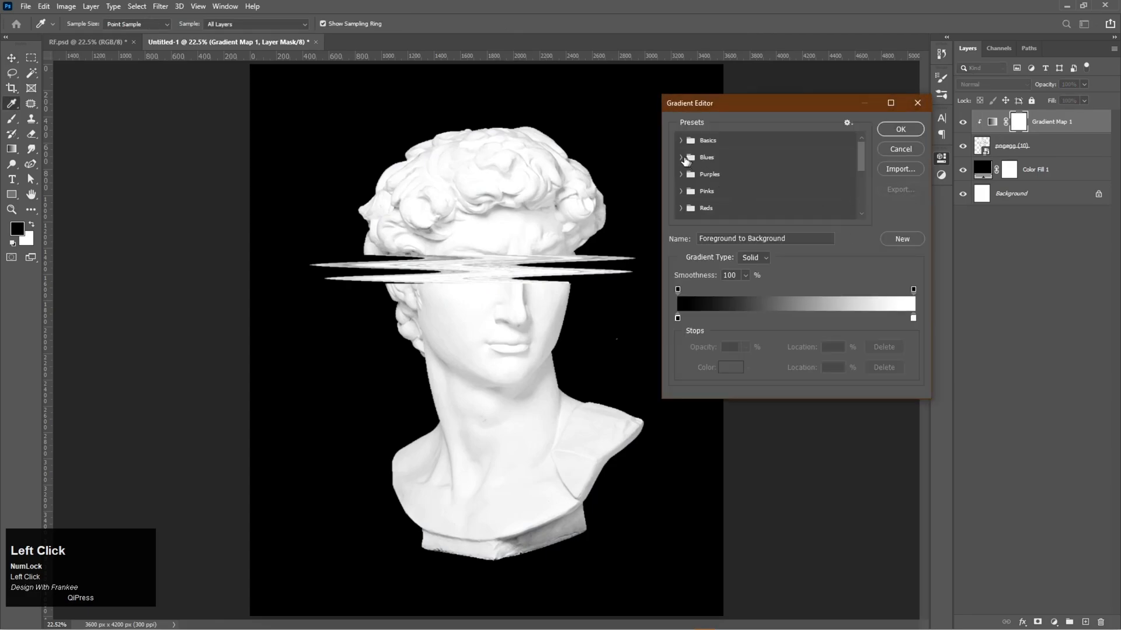
{"action": "left_click", "coordinate": [680, 157]}
{"action": "left_click", "coordinate": [846, 212]}
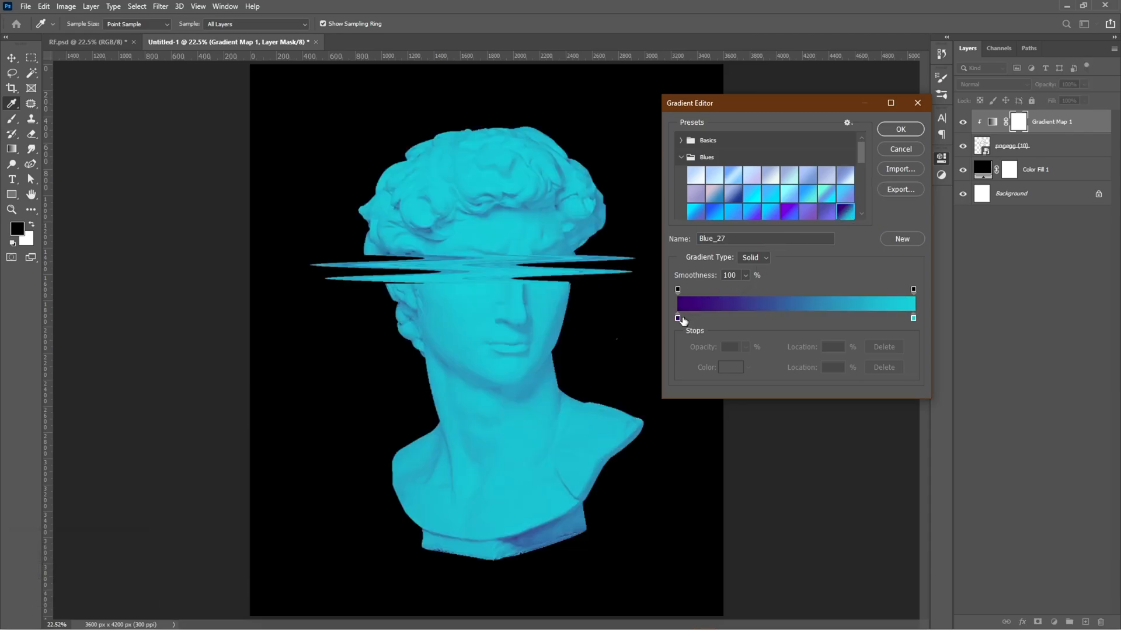
{"action": "left_click_drag", "start_coordinate": [677, 318], "coordinate": [776, 319]}
{"action": "left_click", "coordinate": [902, 130]}
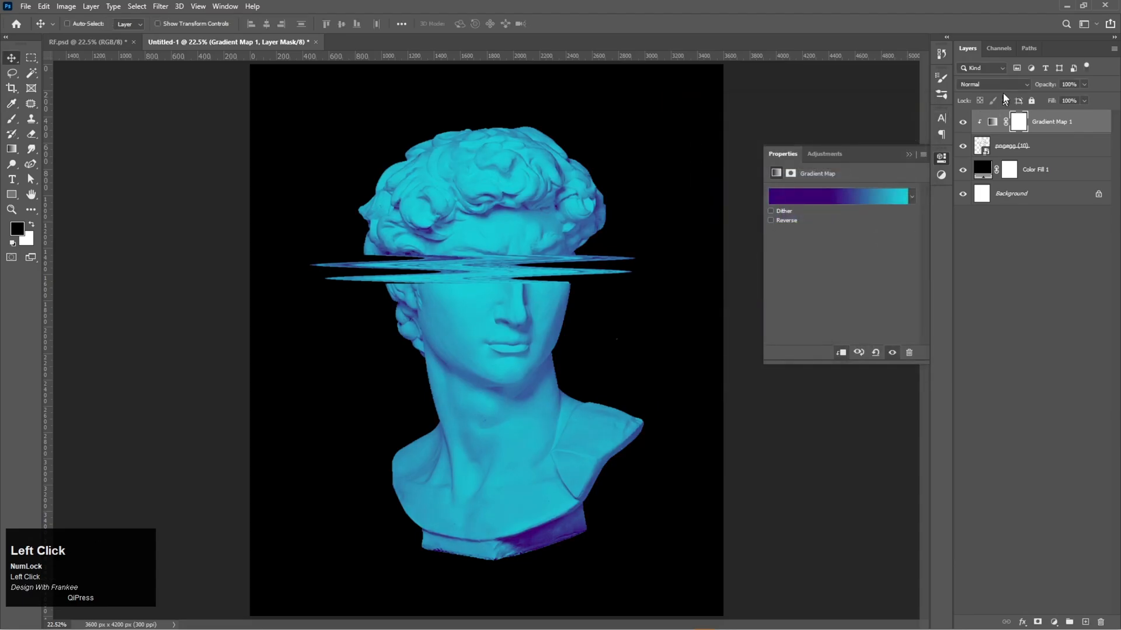
Set the Gradient Map layer's blend mode to Color Burn
{"action": "left_click", "coordinate": [1002, 84]}
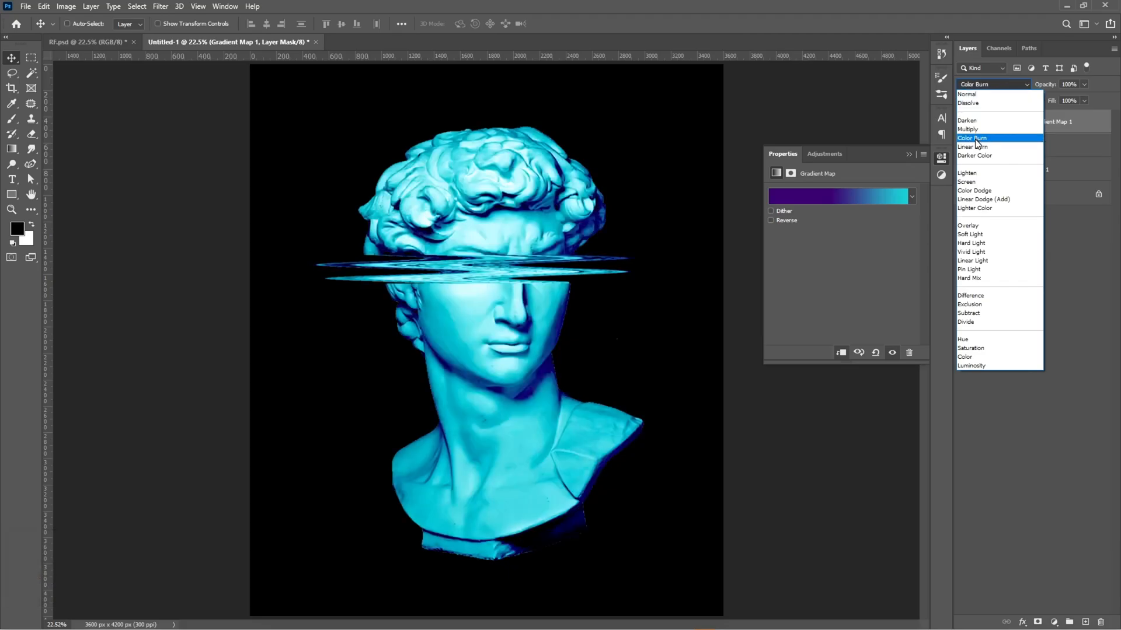
{"action": "left_click", "coordinate": [976, 140]}
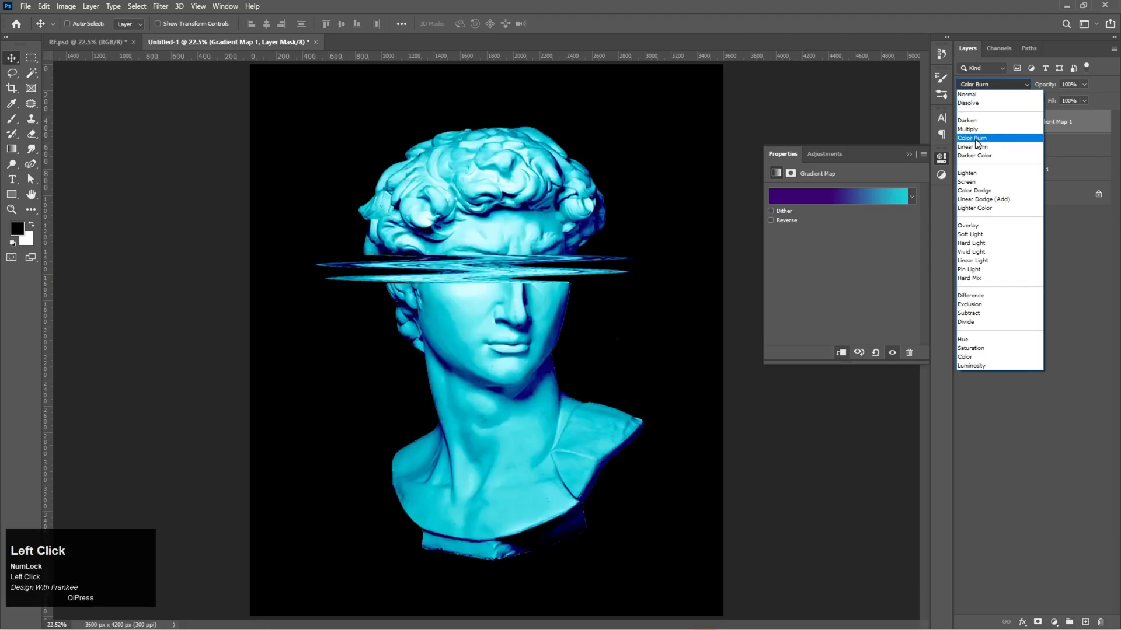
Move the gradient map's first purple stop to about 27% and enable Dither
{"action": "left_click", "coordinate": [848, 200]}
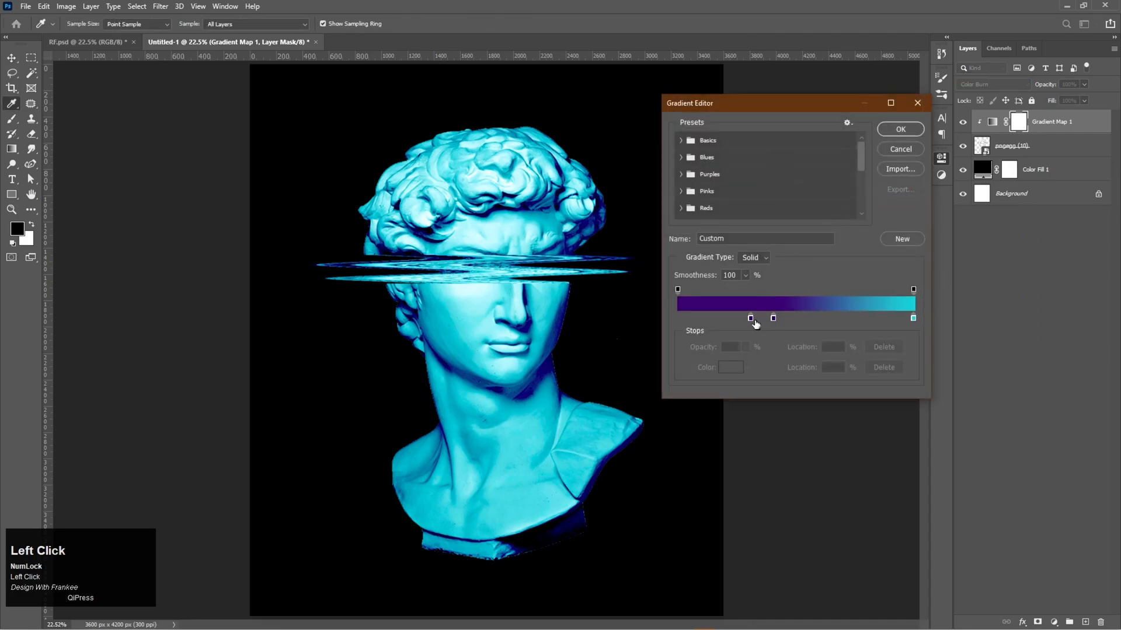
{"action": "mouse_move", "coordinate": [750, 318]}
{"action": "left_mouse_down"}
{"action": "mouse_move", "coordinate": [784, 318]}
{"action": "mouse_move", "coordinate": [731, 321]}
{"action": "mouse_move", "coordinate": [742, 325]}
{"action": "left_mouse_up"}
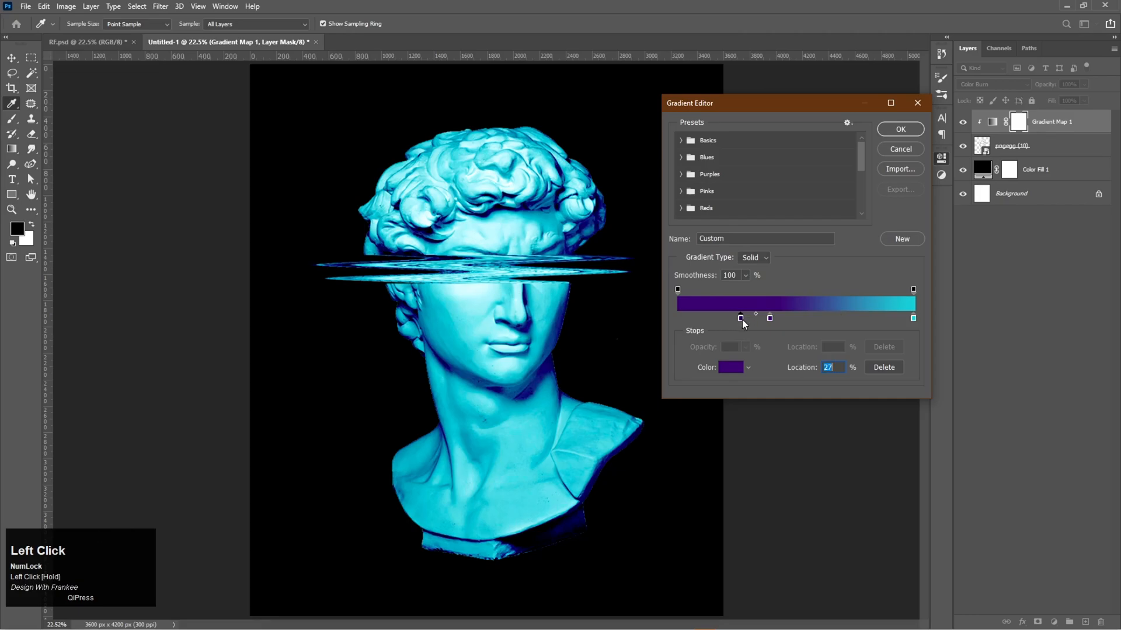
{"action": "left_click", "coordinate": [900, 134]}
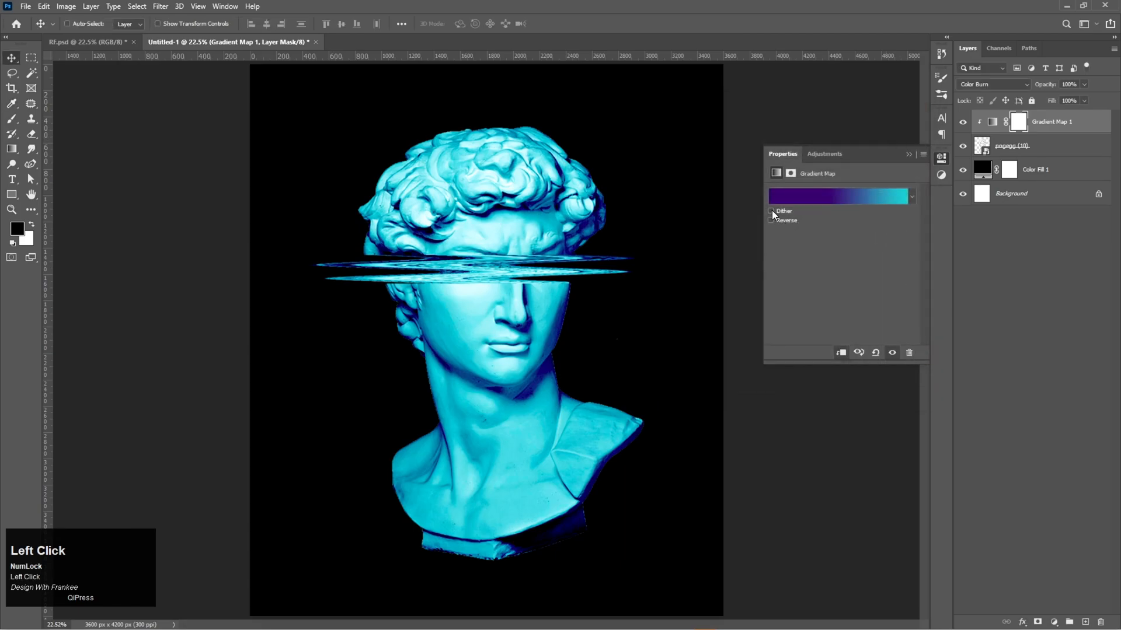
{"action": "left_click", "coordinate": [771, 211]}
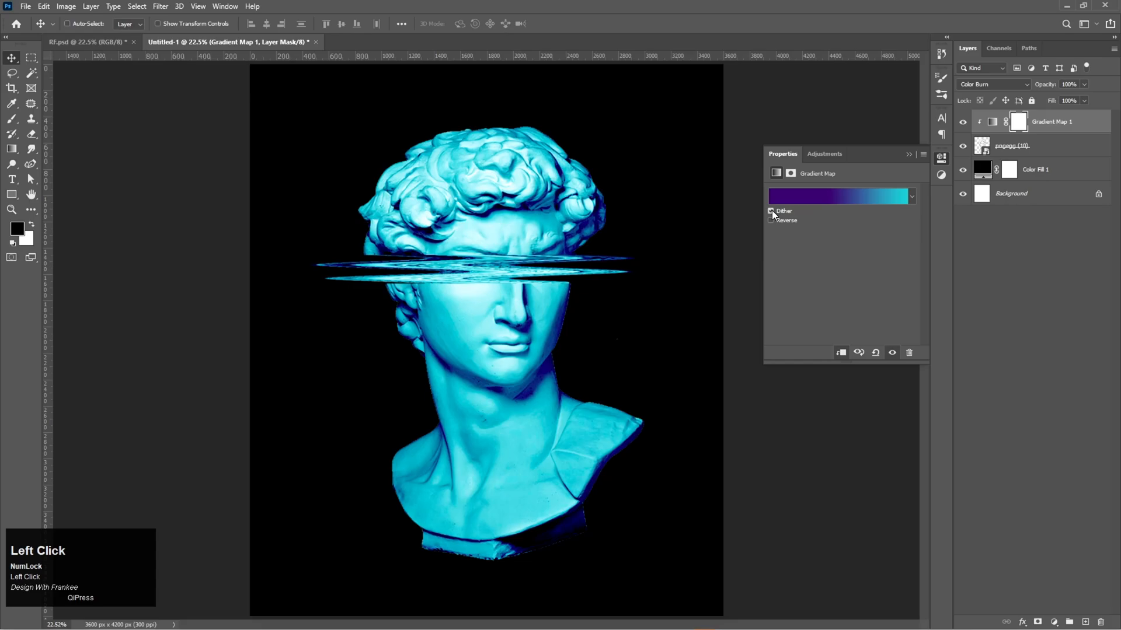
{"action": "left_click", "coordinate": [908, 156]}
Apply the Oil Paint filter to the pngegg (10) layer with stylization 5.0, cleanliness 5.0, scale 0.1, bristle detail 0.0 and lighting off
{"action": "left_click", "coordinate": [1028, 154]}
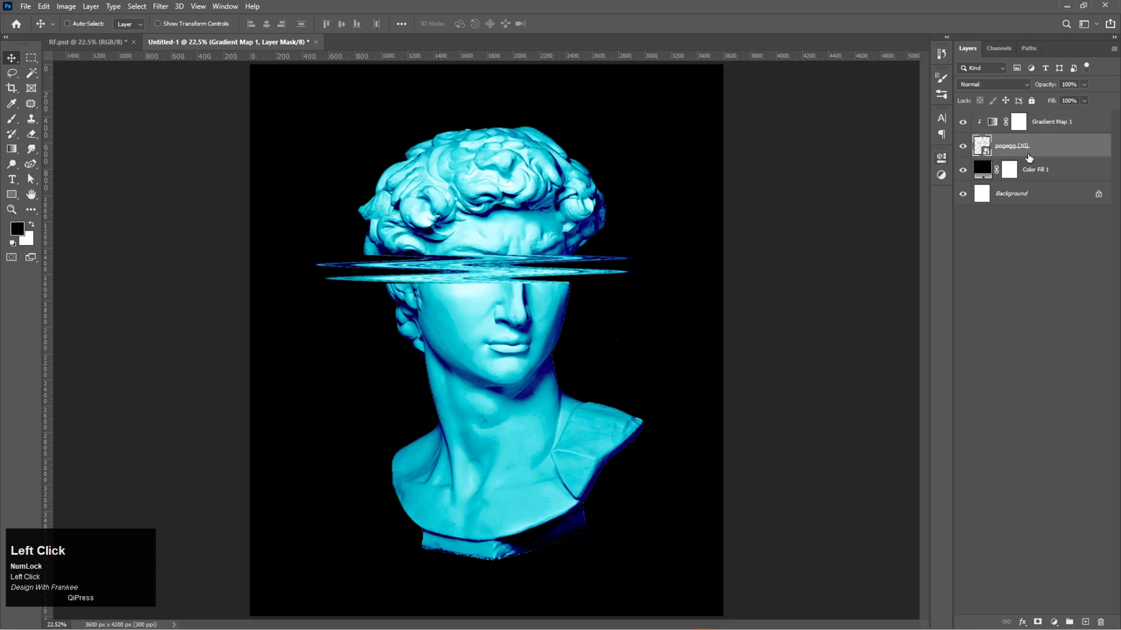
{"action": "left_click", "coordinate": [159, 7]}
{"action": "mouse_move", "coordinate": [178, 217]}
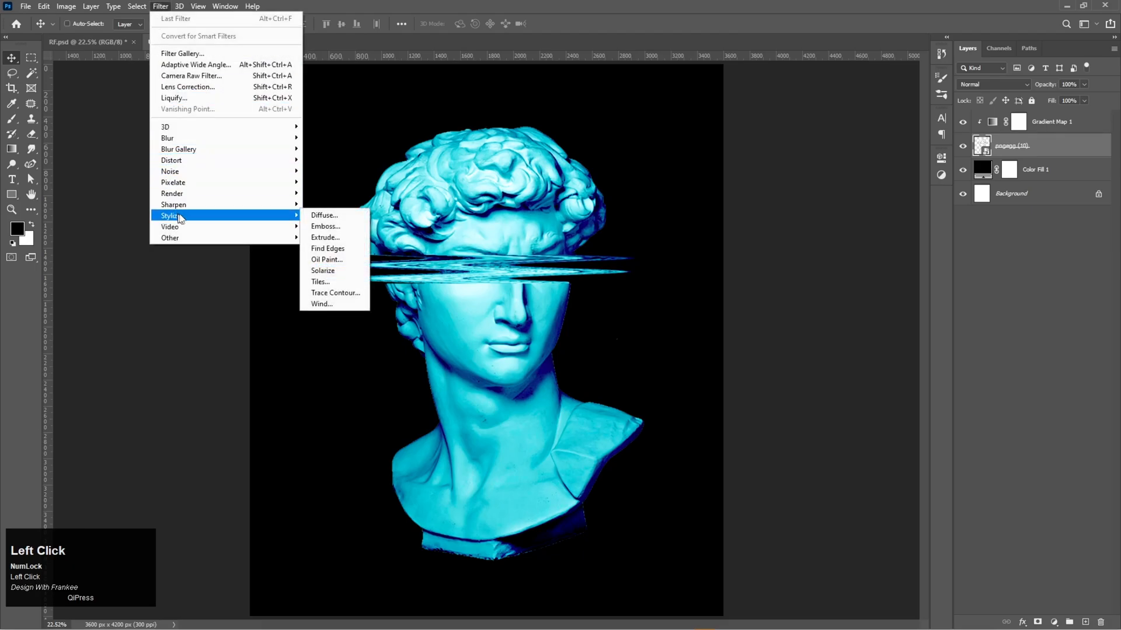
{"action": "left_click", "coordinate": [331, 260]}
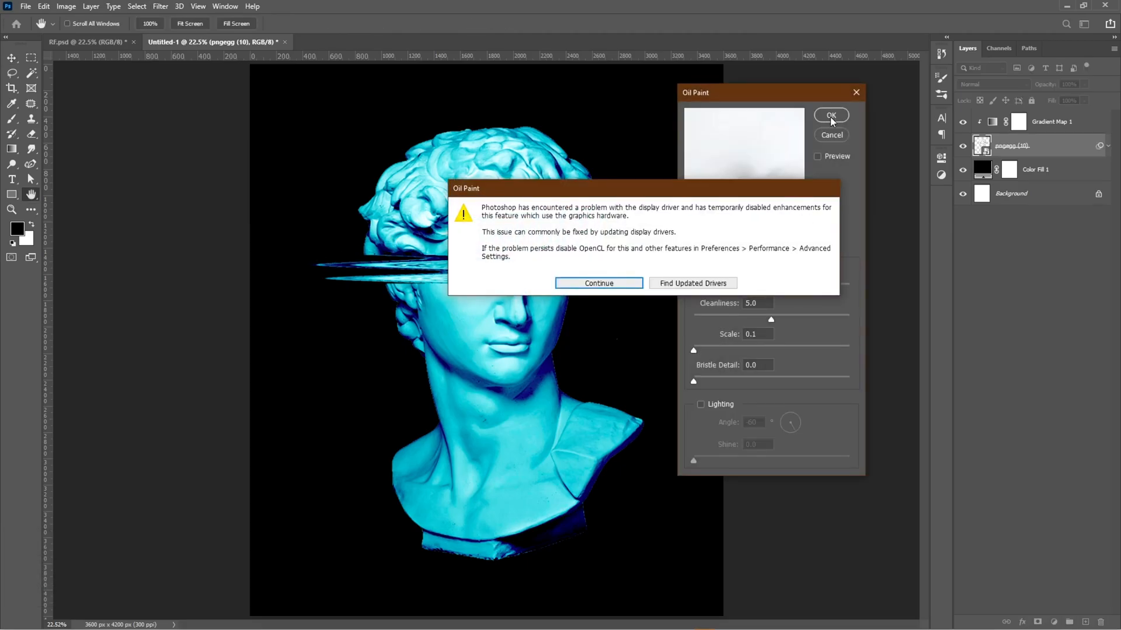
{"action": "left_click", "coordinate": [618, 285]}
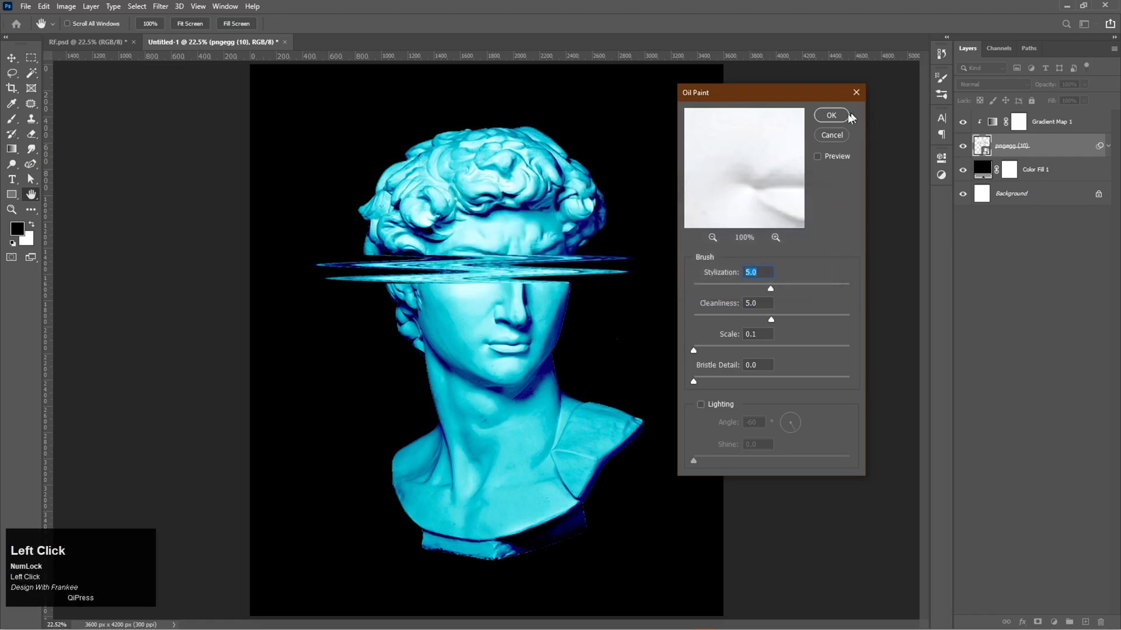
{"action": "left_click", "coordinate": [831, 116]}
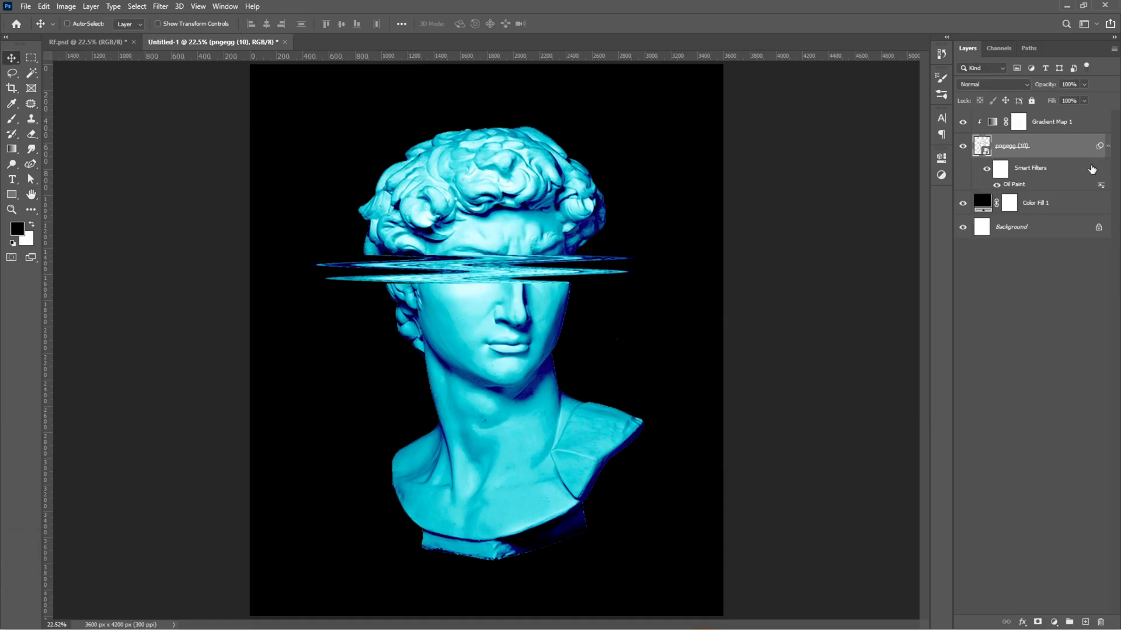
{"action": "left_click", "coordinate": [1107, 146]}
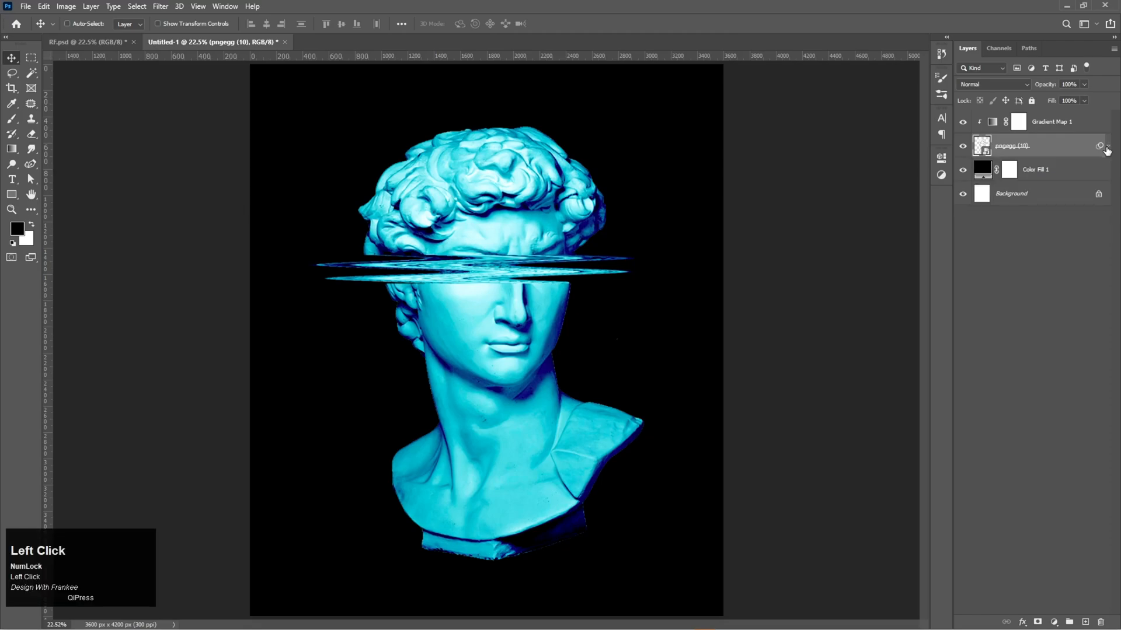
Group the Gradient Map and pngegg (10) layers and name the group Statue
{"action": "left_click", "coordinate": [1069, 129], "text": "ctrl"}
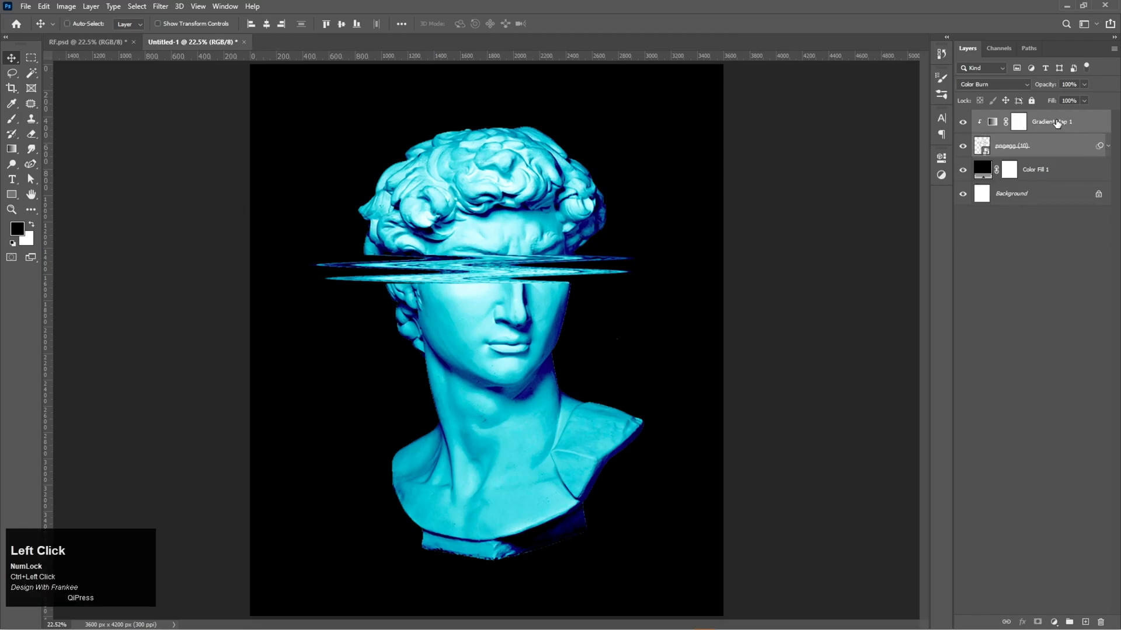
{"action": "key", "text": "ctrl+g"}
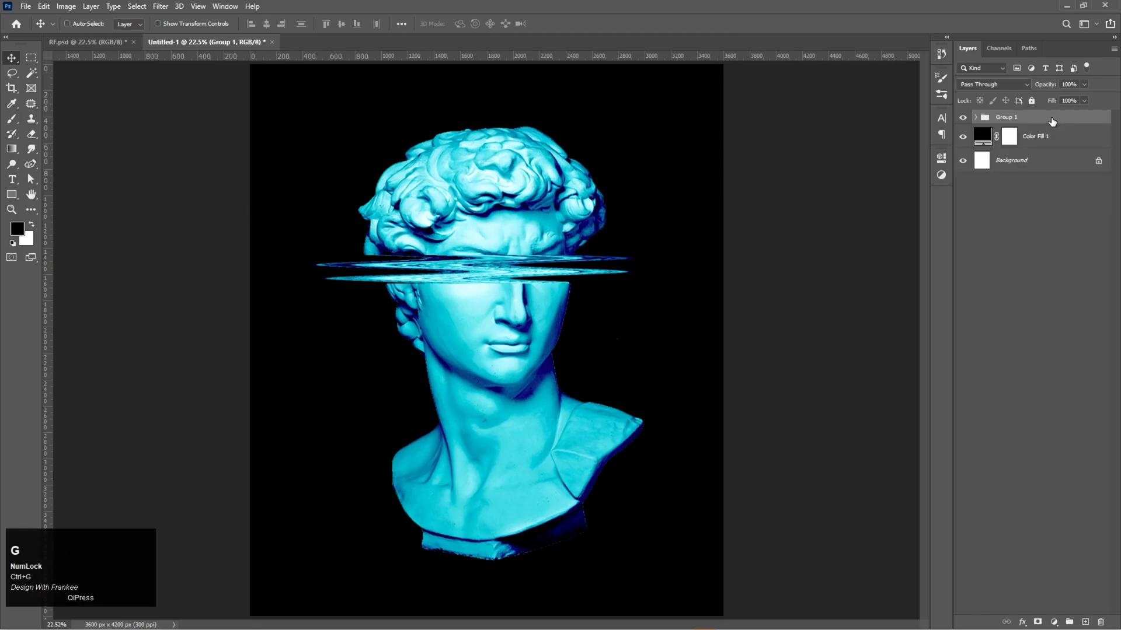
{"action": "double_click", "coordinate": [1011, 117]}
{"action": "type", "text": "Statue"}
{"action": "key", "text": "Return"}
Hide the Statue group so that only the black fill shows on the canvas
{"action": "left_click", "coordinate": [963, 118]}
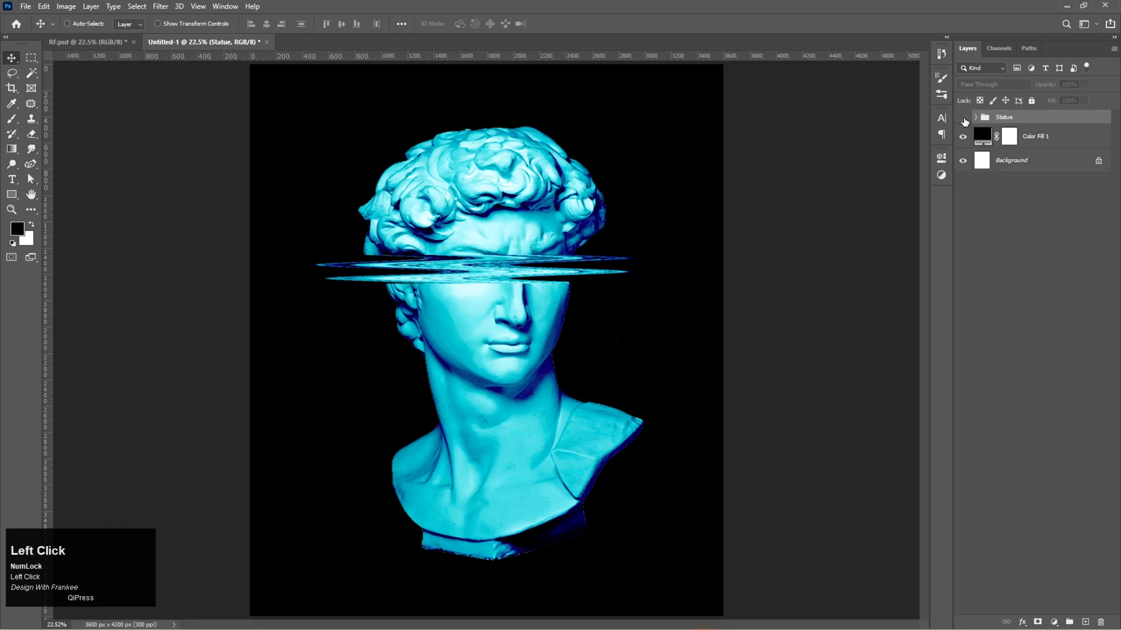
{"action": "left_click", "coordinate": [963, 118]}
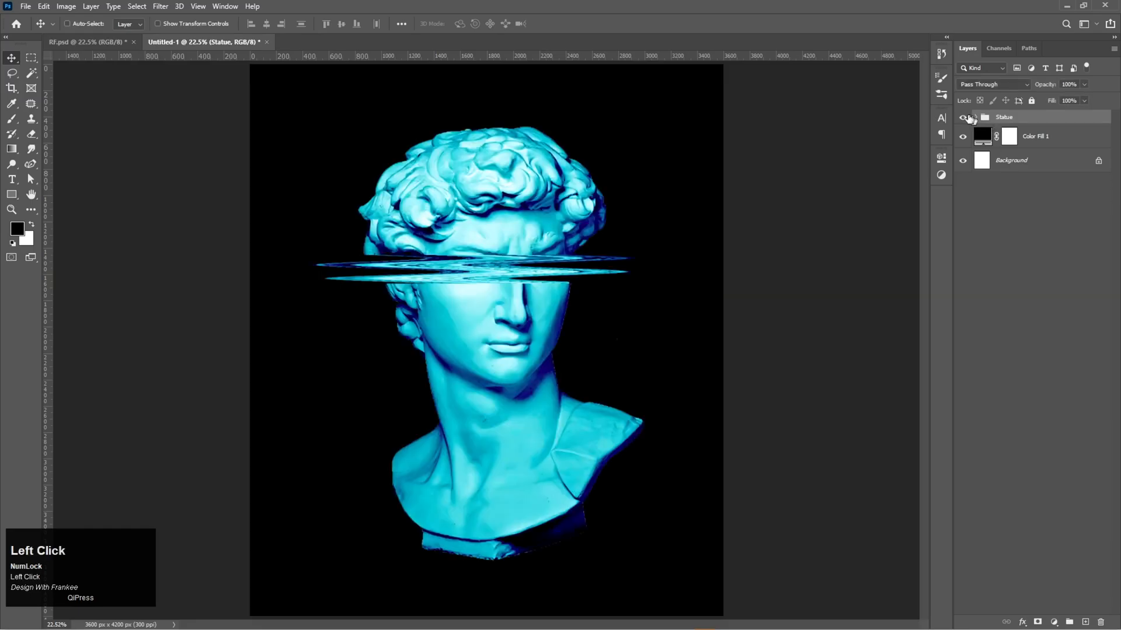
{"action": "left_click", "coordinate": [963, 118]}
Add a horizontal text layer reading RUDEBOYZ in the upper part of the canvas
{"action": "right_click", "coordinate": [13, 186]}
{"action": "left_click", "coordinate": [59, 178]}
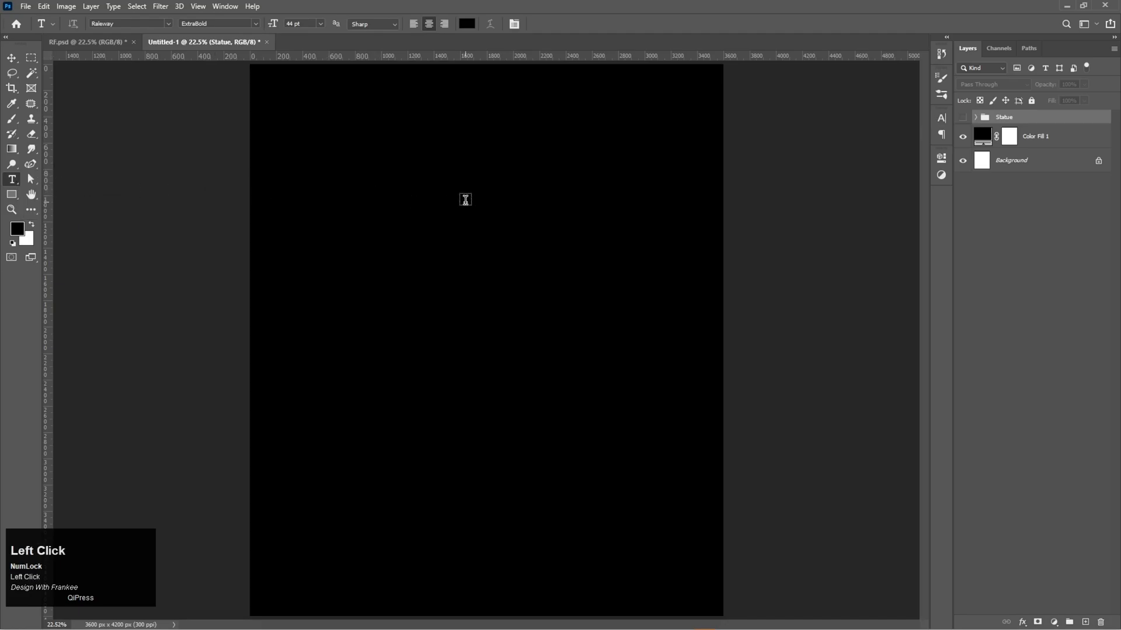
{"action": "left_click", "coordinate": [459, 181]}
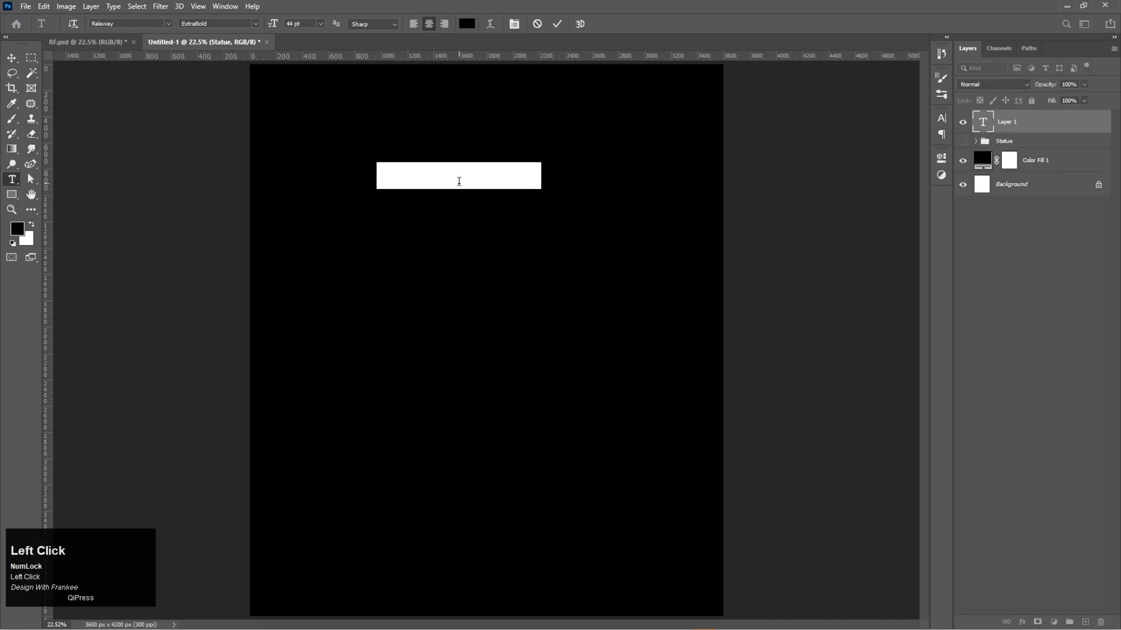
{"action": "type", "text": "TRUE"}
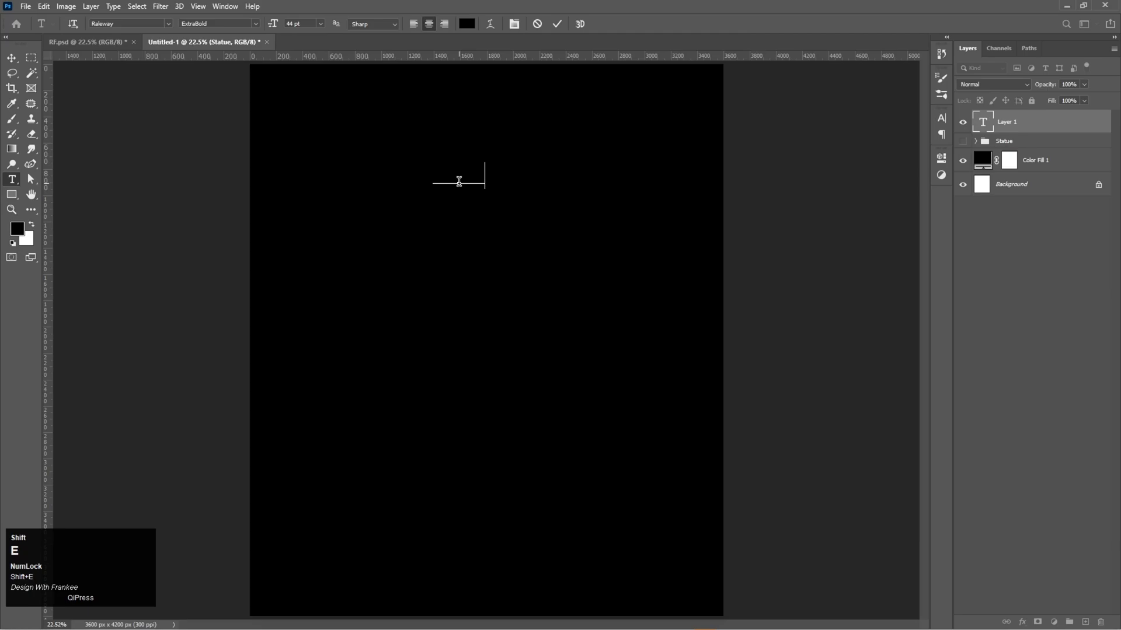
{"action": "type", "text": "RY"}
Color the whole RUDEBOYZ text white with the ExtraBold font style and commit the text
{"action": "key", "text": "ctrl+a"}
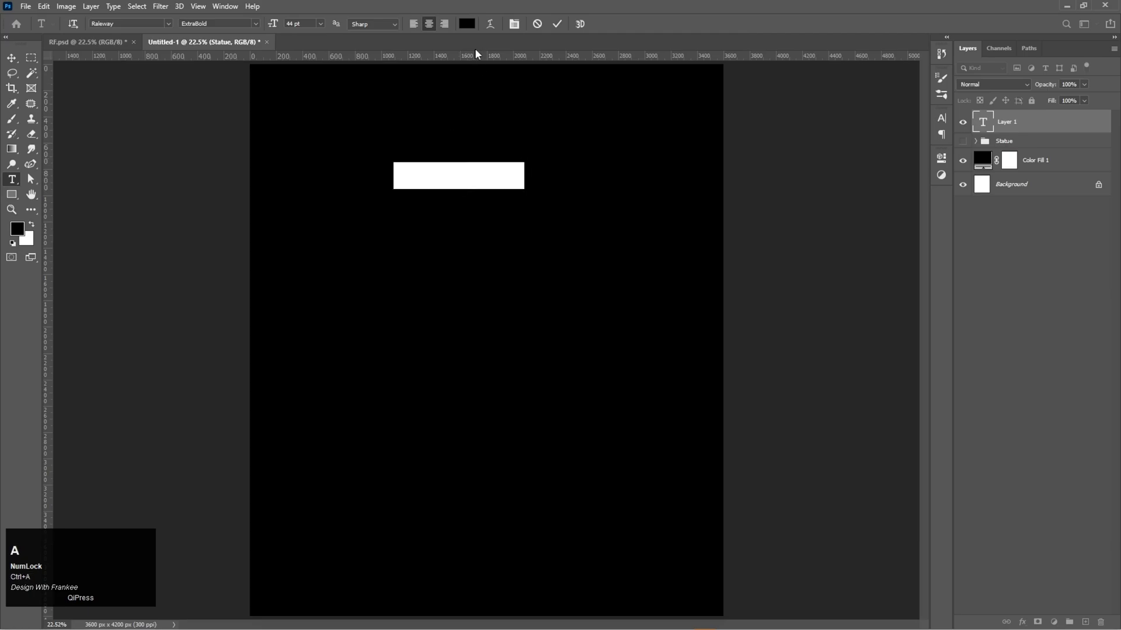
{"action": "left_click", "coordinate": [473, 27]}
{"action": "left_click_drag", "start_coordinate": [671, 150], "coordinate": [655, 107]}
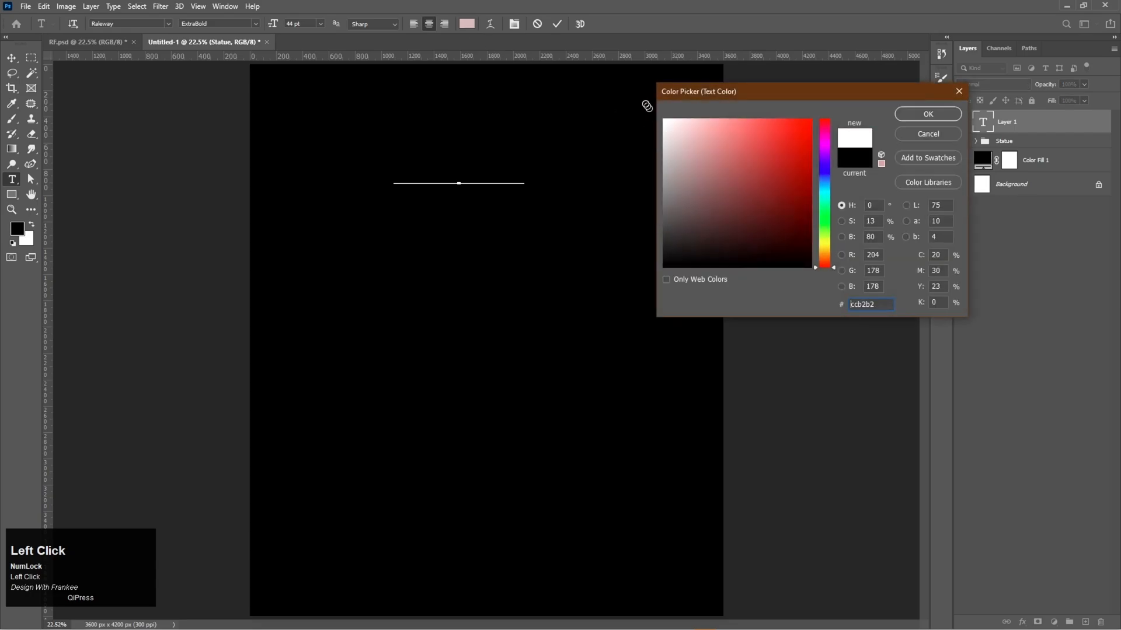
{"action": "left_click", "coordinate": [913, 118]}
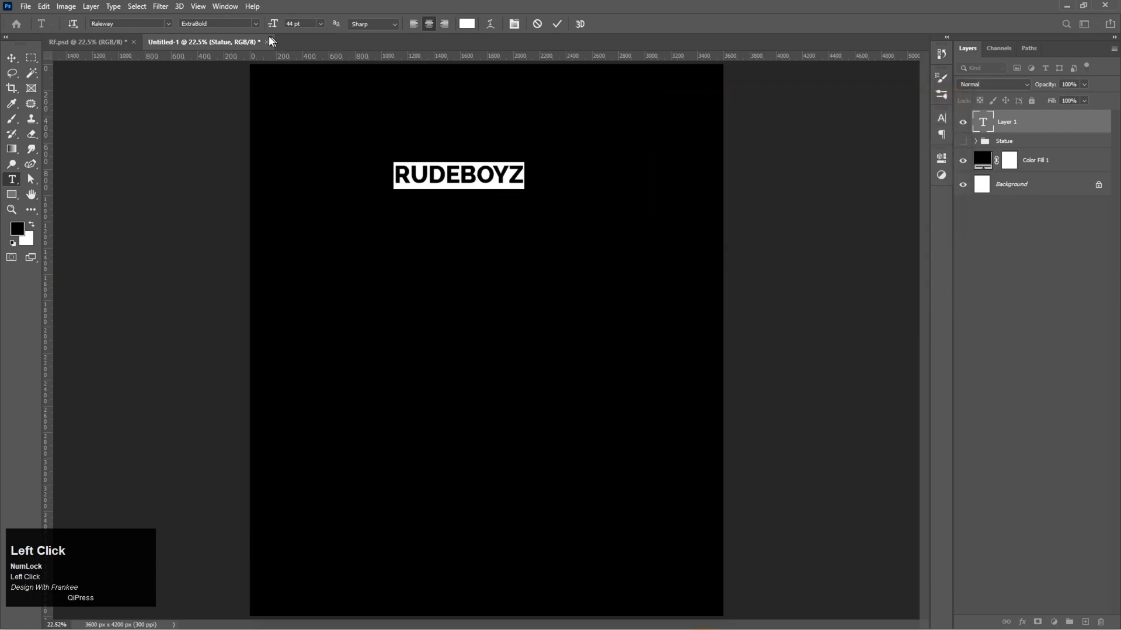
{"action": "left_click", "coordinate": [255, 24]}
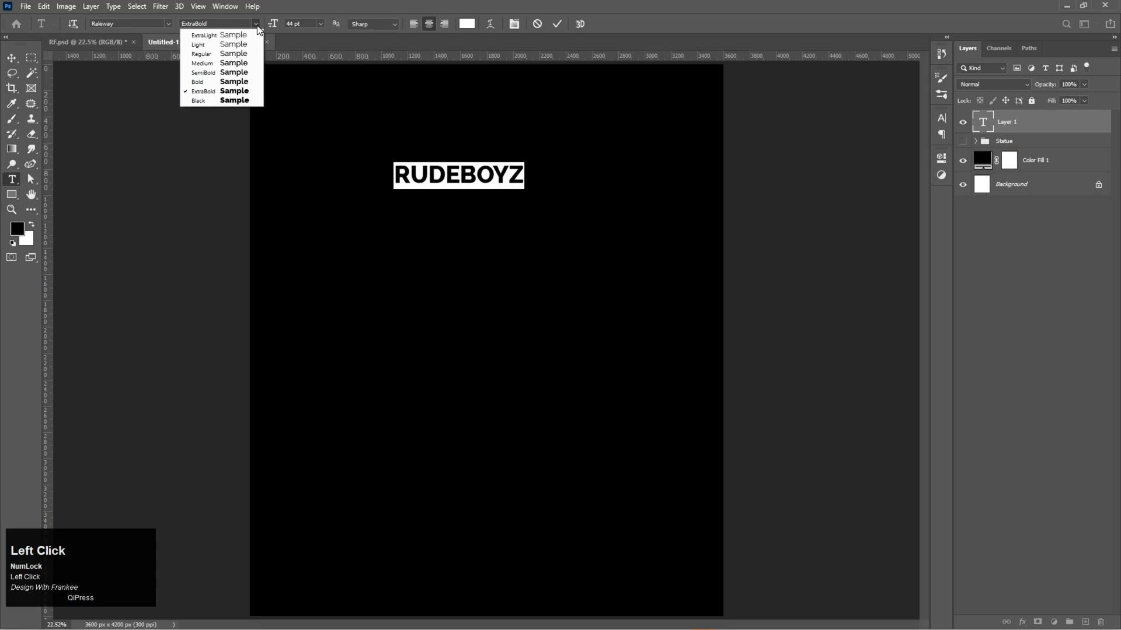
{"action": "left_click", "coordinate": [230, 91]}
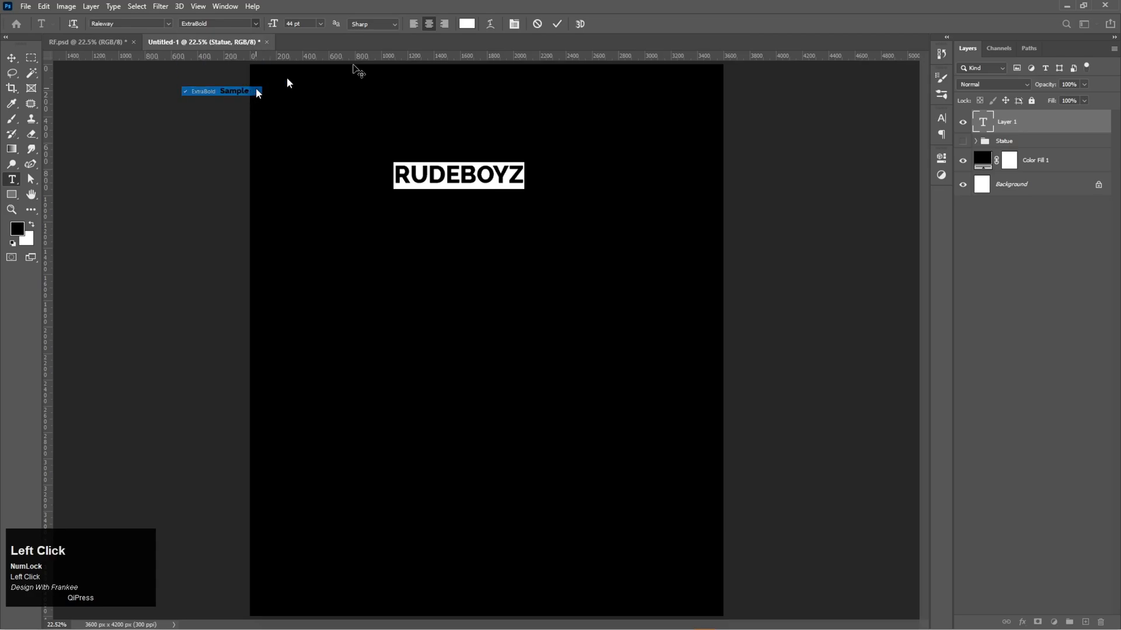
{"action": "left_click", "coordinate": [557, 24]}
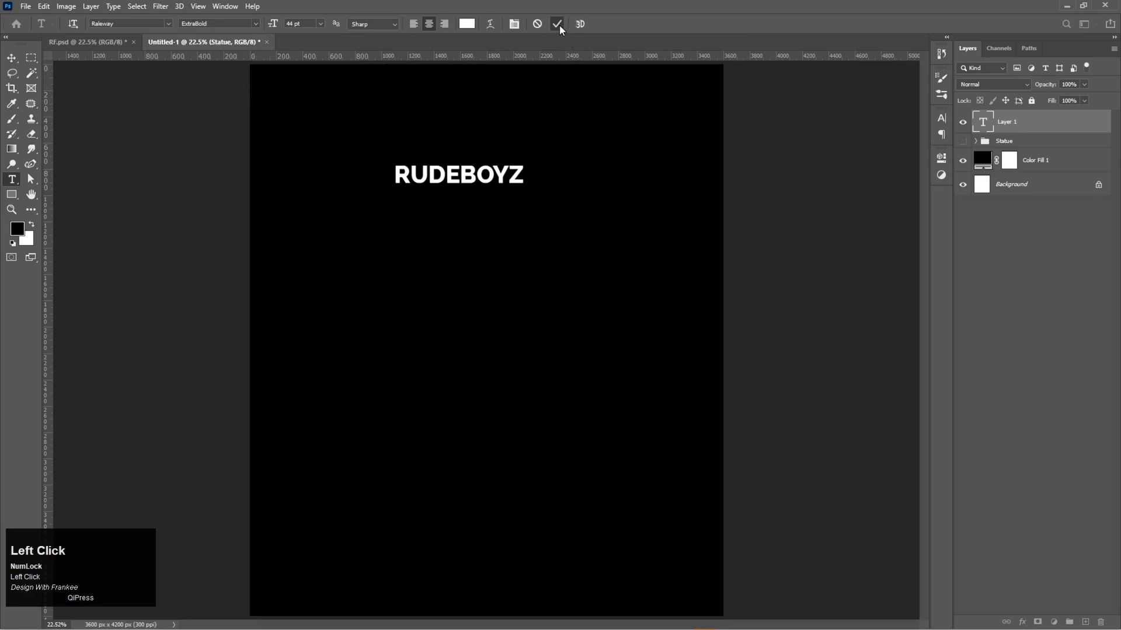
Skew the RUDEBOYZ text horizontally by about -15° so that it slants like italics
{"action": "left_click", "coordinate": [11, 58]}
{"action": "key", "text": "ctrl+t"}
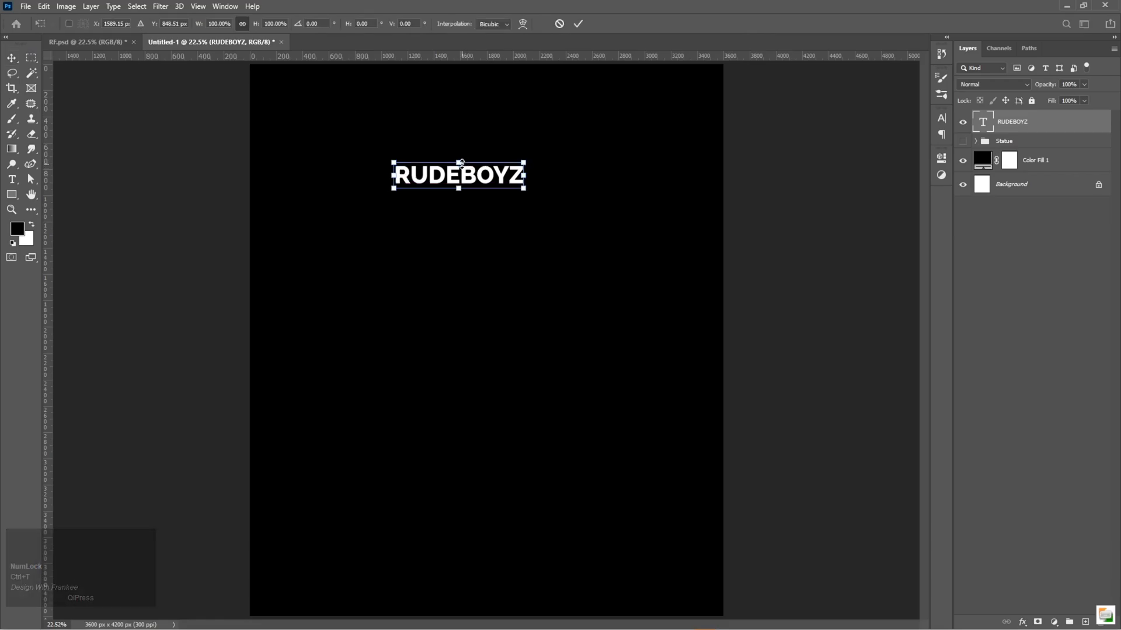
{"action": "left_click_drag", "start_coordinate": [460, 166], "coordinate": [467, 167]}
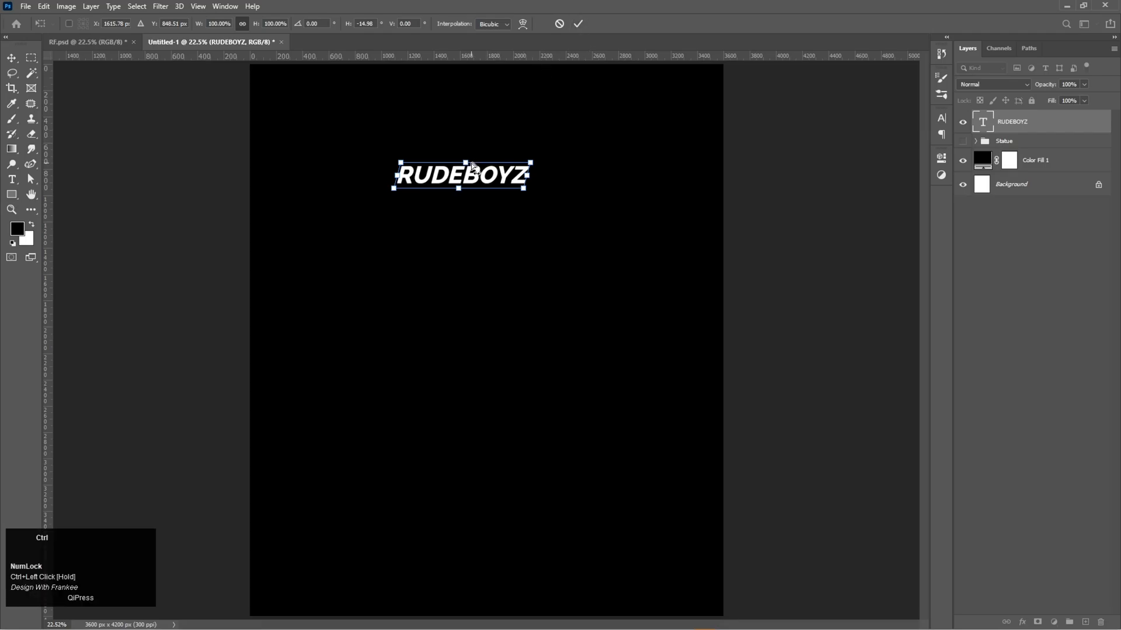
{"action": "left_click", "coordinate": [578, 25]}
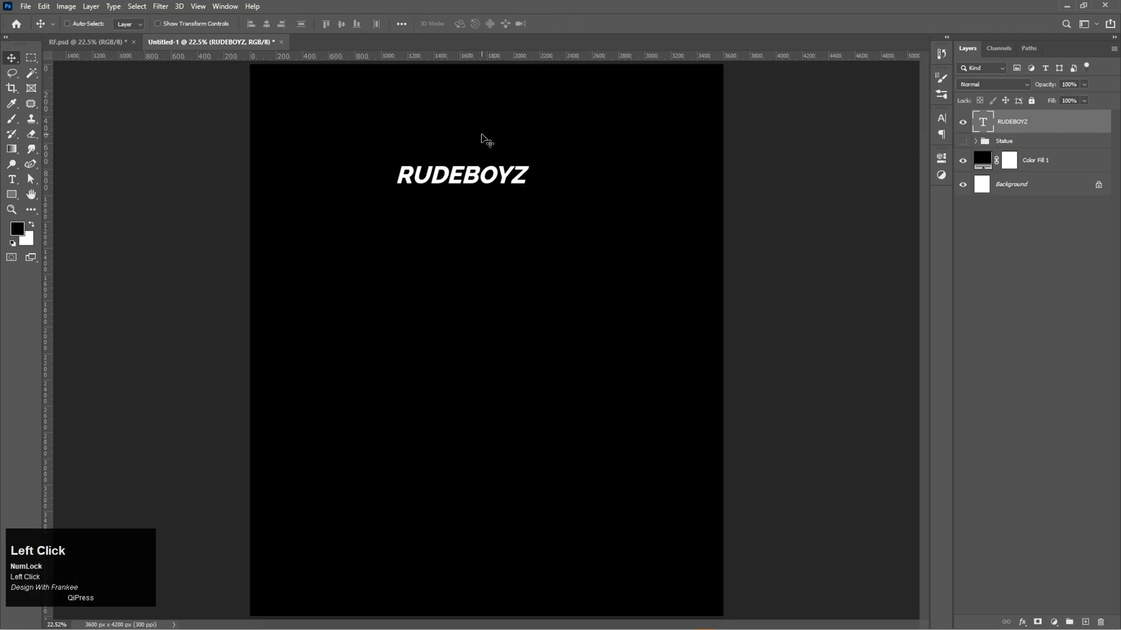
Scale the RUDEBOYZ text up to about 275% and center it horizontally in the upper part of the canvas
{"action": "key", "text": "ctrl+t"}
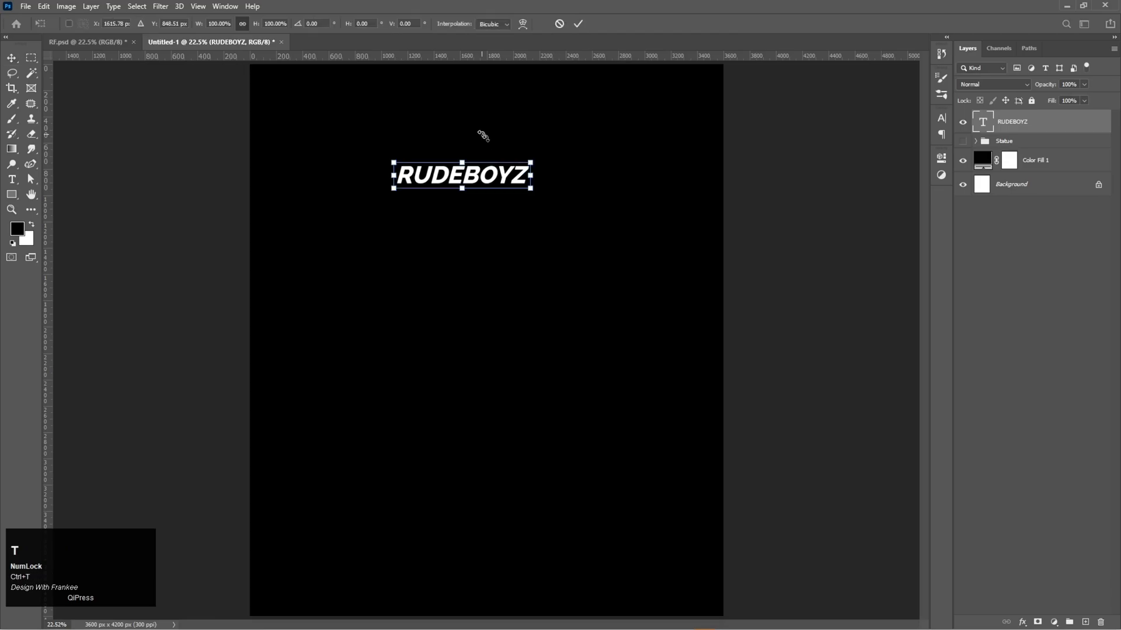
{"action": "left_click_drag", "start_coordinate": [535, 199], "coordinate": [522, 173]}
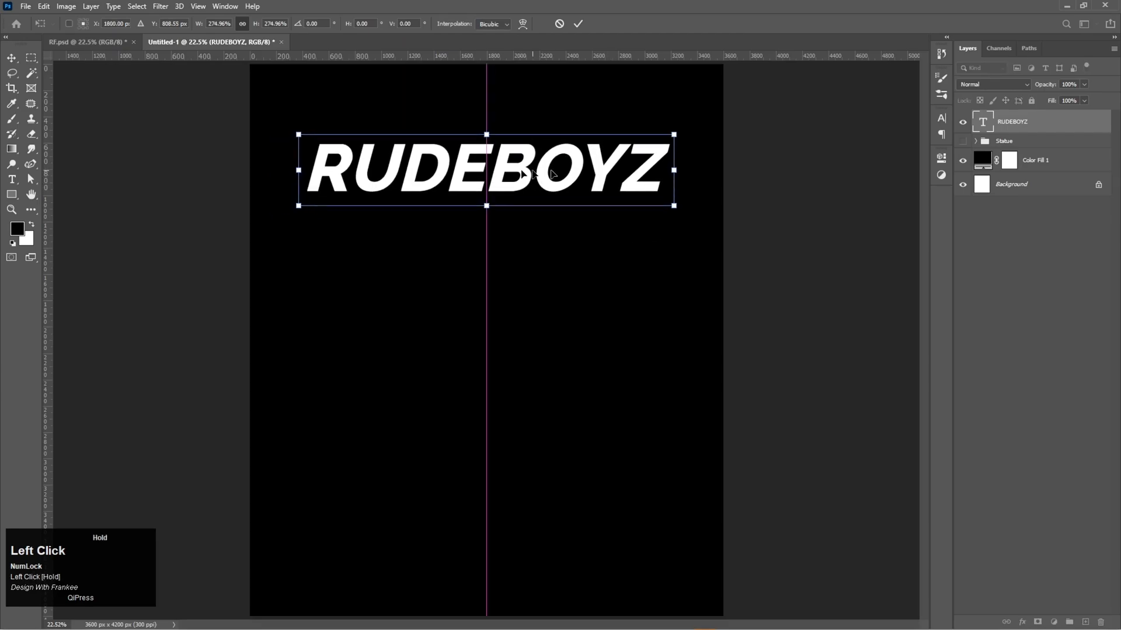
{"action": "double_click", "coordinate": [584, 167]}
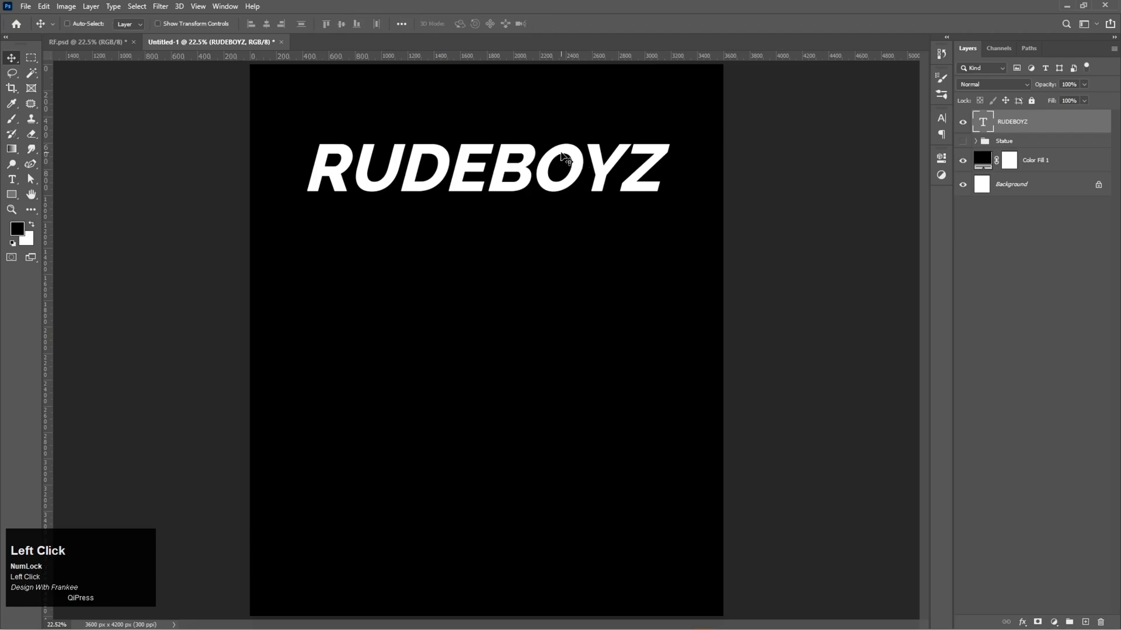
Stack six copies of the RUDEBOYZ text down the canvas, aligning all seven on their horizontal centers with even vertical spacing
{"action": "left_click_drag", "start_coordinate": [537, 167], "coordinate": [515, 435]}
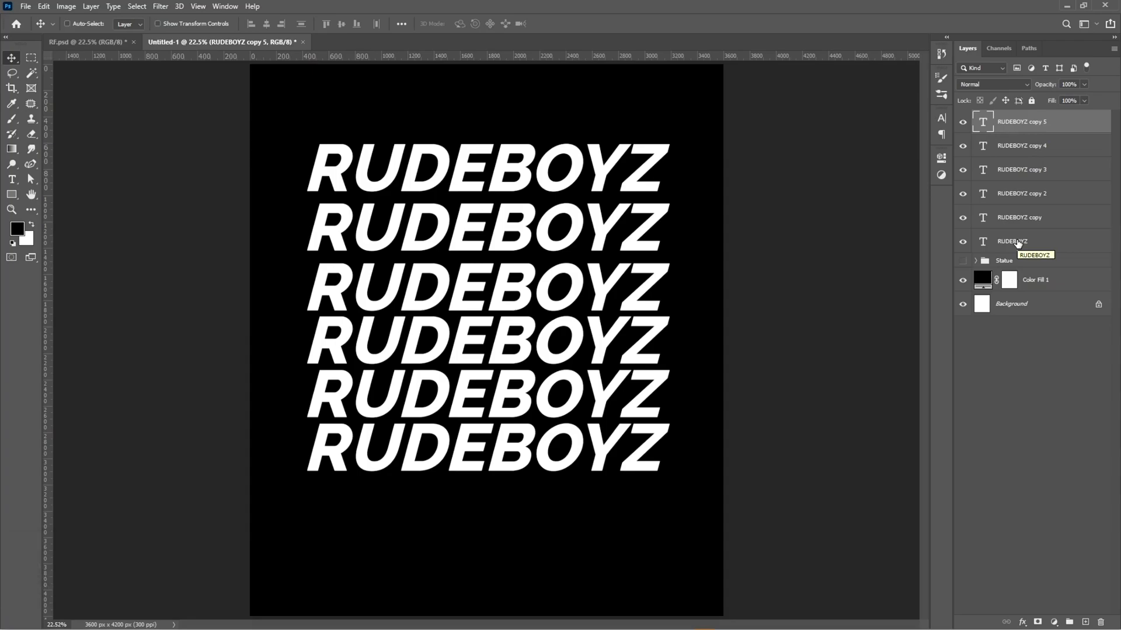
{"action": "left_click_drag", "start_coordinate": [505, 459], "coordinate": [506, 515]}
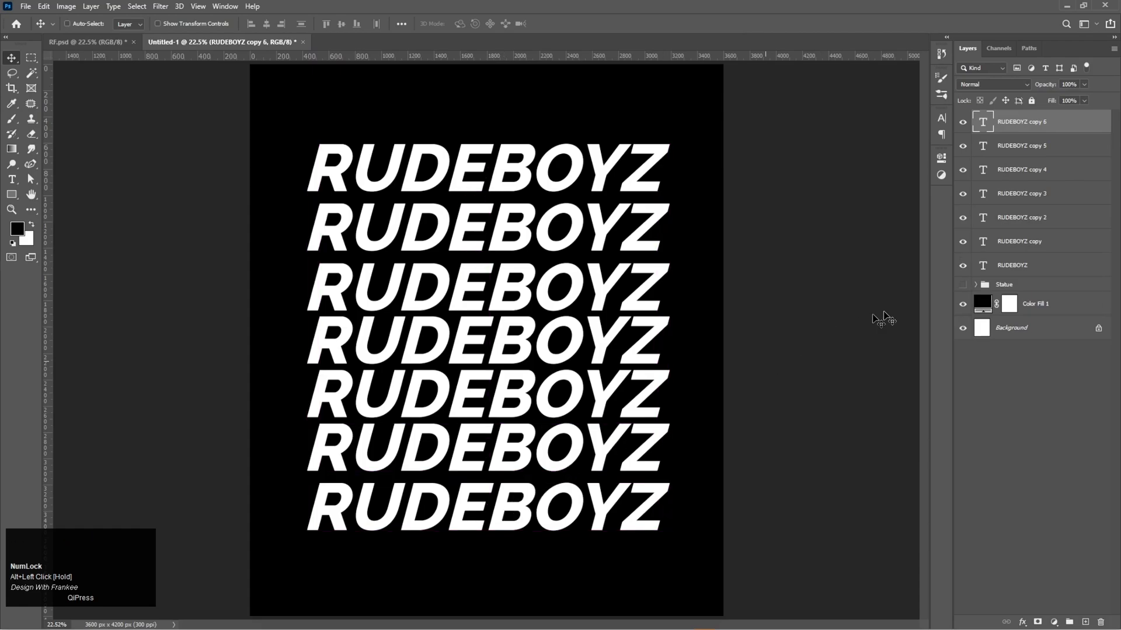
{"action": "left_click", "coordinate": [1021, 273], "text": "shift"}
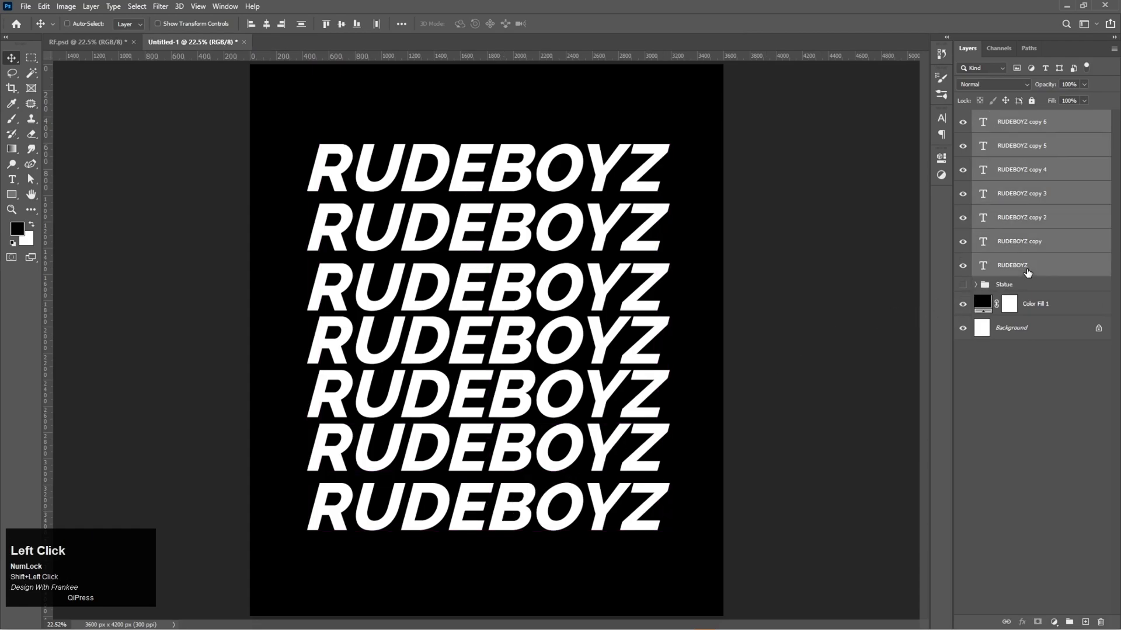
{"action": "left_click", "coordinate": [267, 26]}
{"action": "left_click", "coordinate": [303, 24]}
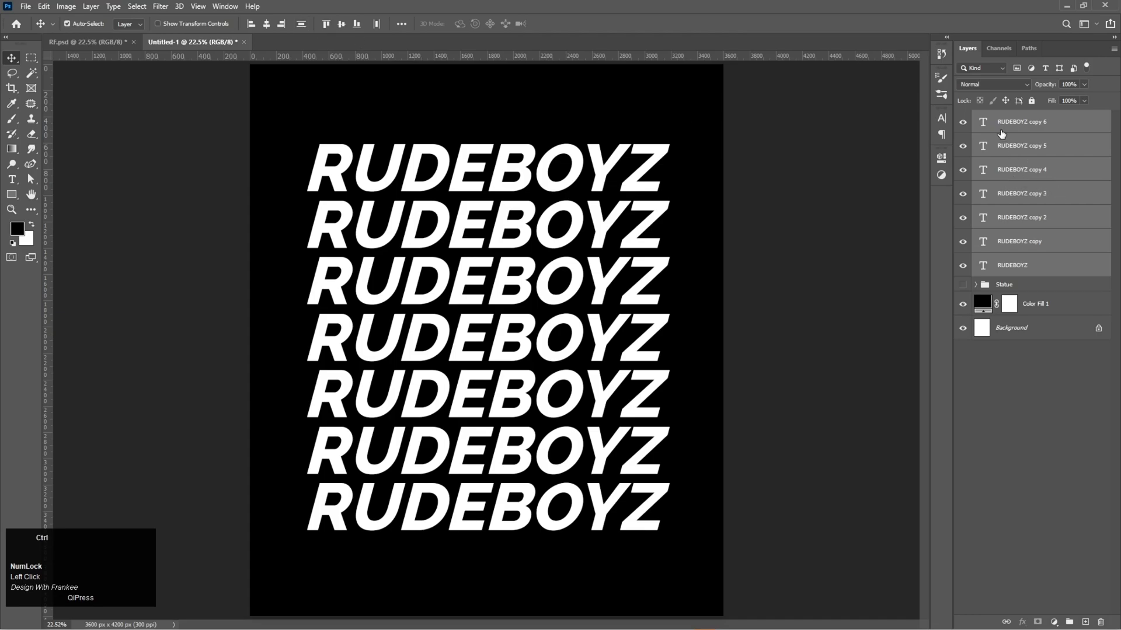
Group the seven RUDEBOYZ layers and place the group beneath the Statue group, with the statue shown
{"action": "key", "text": "ctrl+g"}
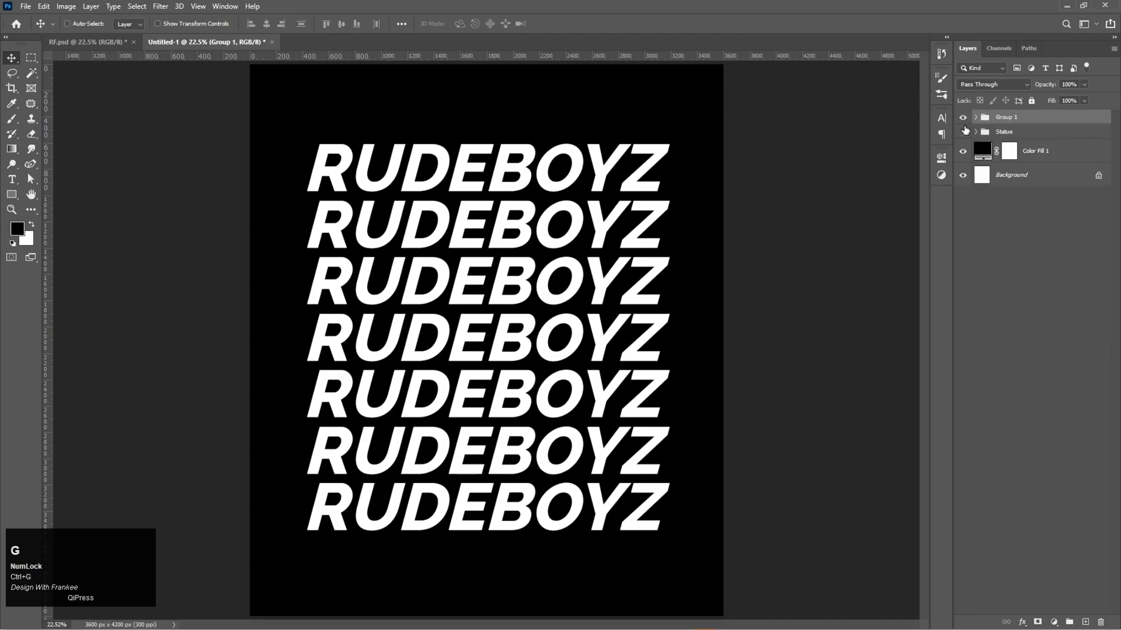
{"action": "left_click", "coordinate": [963, 132]}
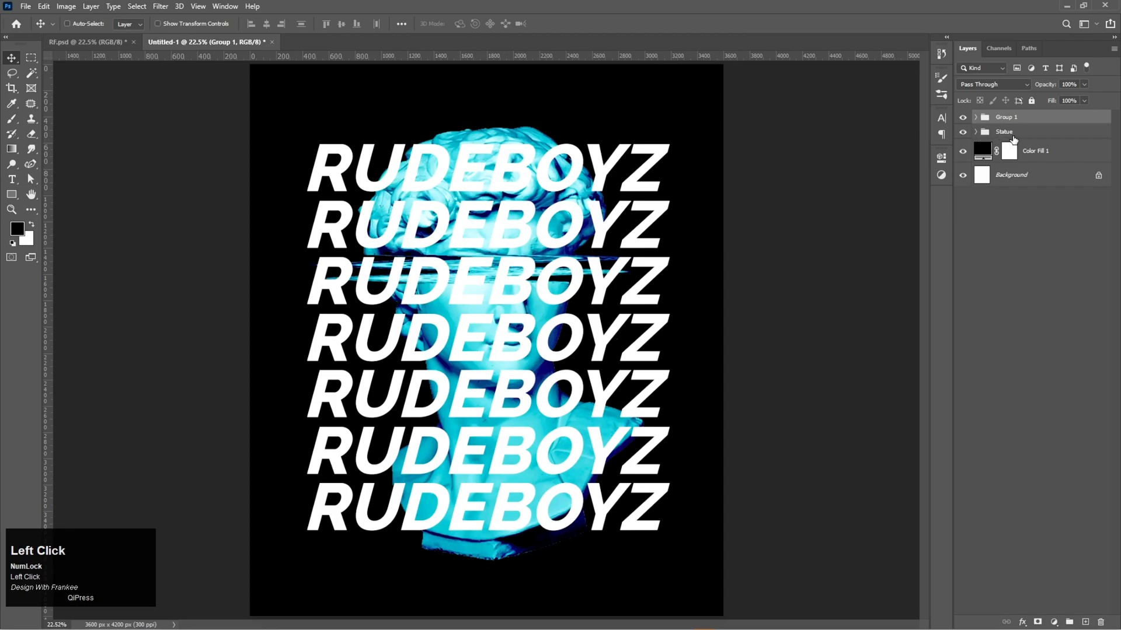
{"action": "left_click", "coordinate": [1015, 133]}
{"action": "left_click_drag", "start_coordinate": [1017, 124], "coordinate": [1024, 142]}
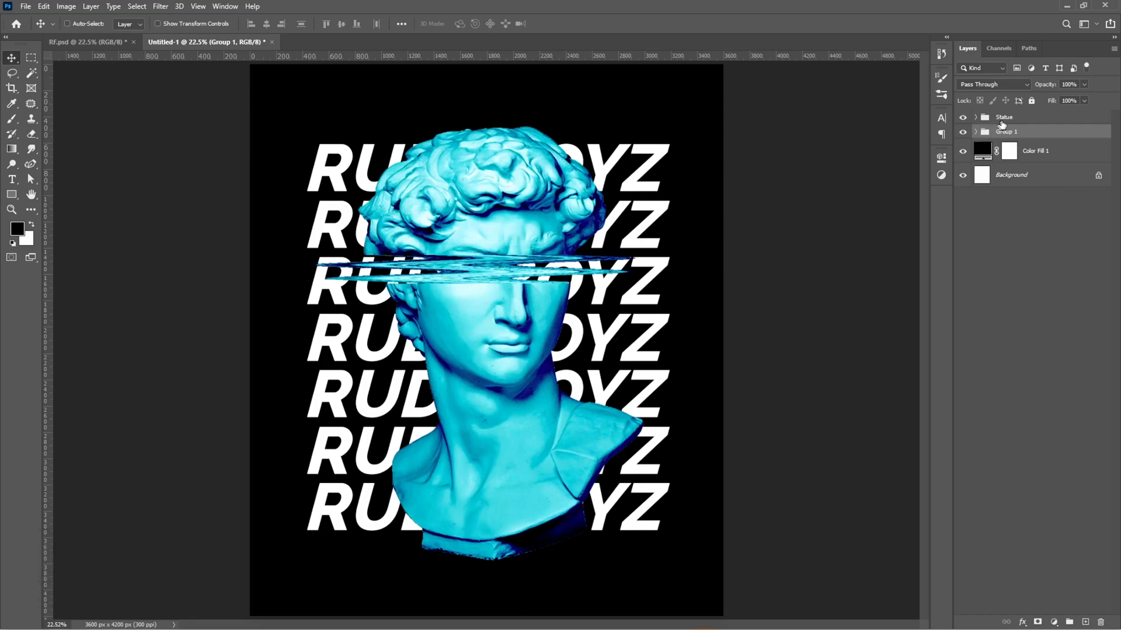
Rename the group of RUDEBOYZ layers as Text
{"action": "double_click", "coordinate": [1005, 131]}
{"action": "type", "text": "Text"}
{"action": "key", "text": "Return"}
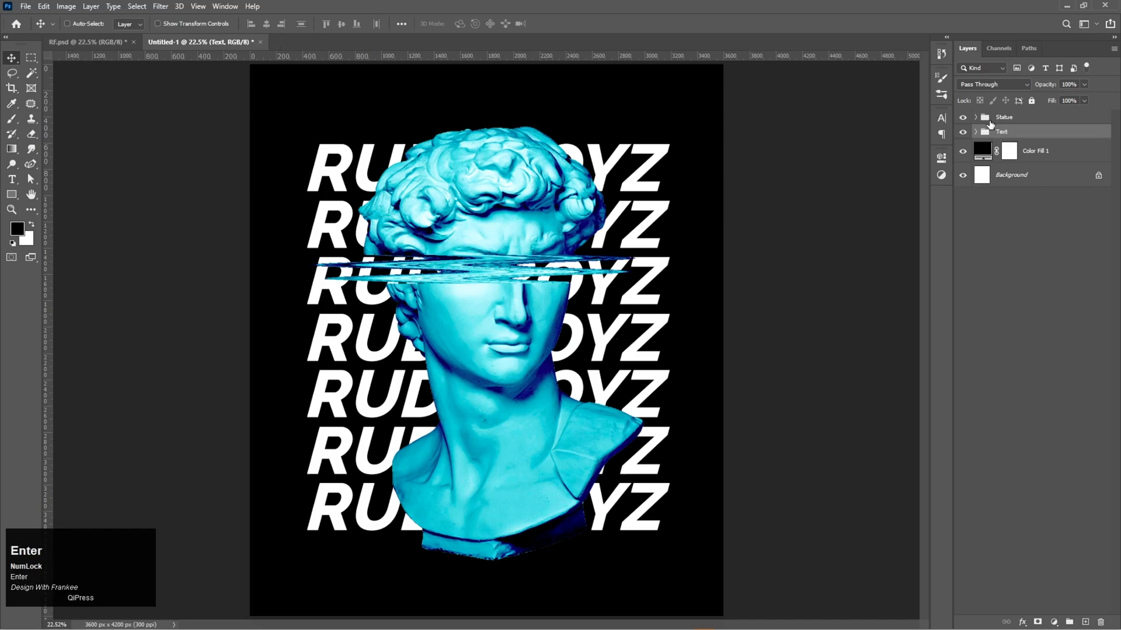
Hide the Statue group and duplicate the original RUDEBOYZ layer at the bottom of the Text group
{"action": "left_click", "coordinate": [962, 118]}
{"action": "left_click", "coordinate": [975, 132]}
{"action": "left_click", "coordinate": [964, 152]}
{"action": "left_click", "coordinate": [964, 153]}
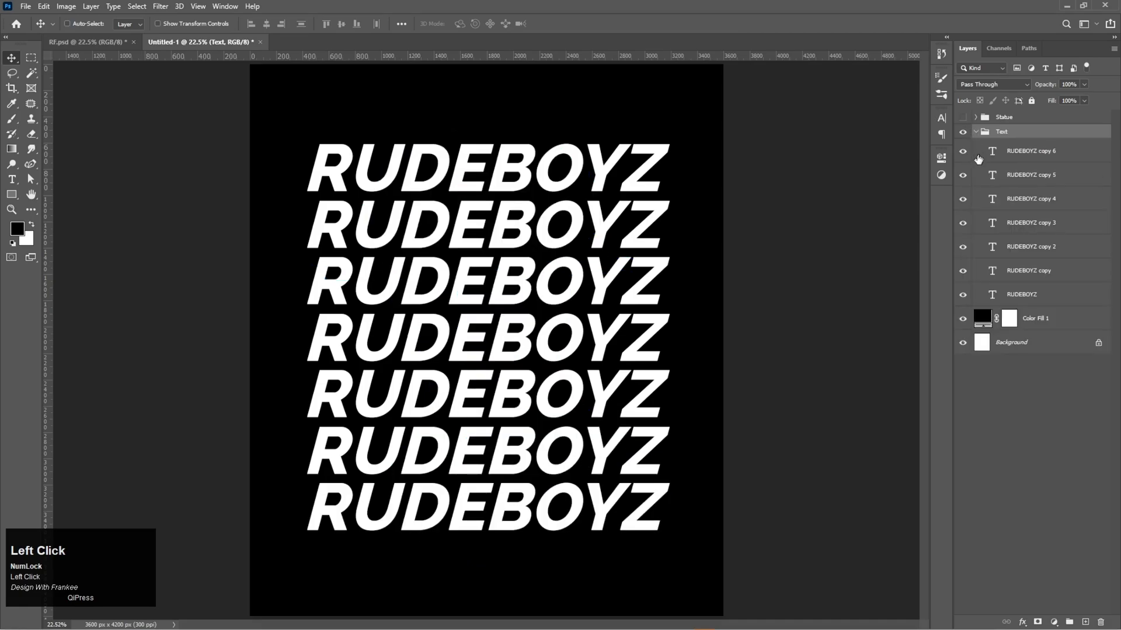
{"action": "left_click", "coordinate": [963, 296]}
{"action": "left_click", "coordinate": [1034, 297]}
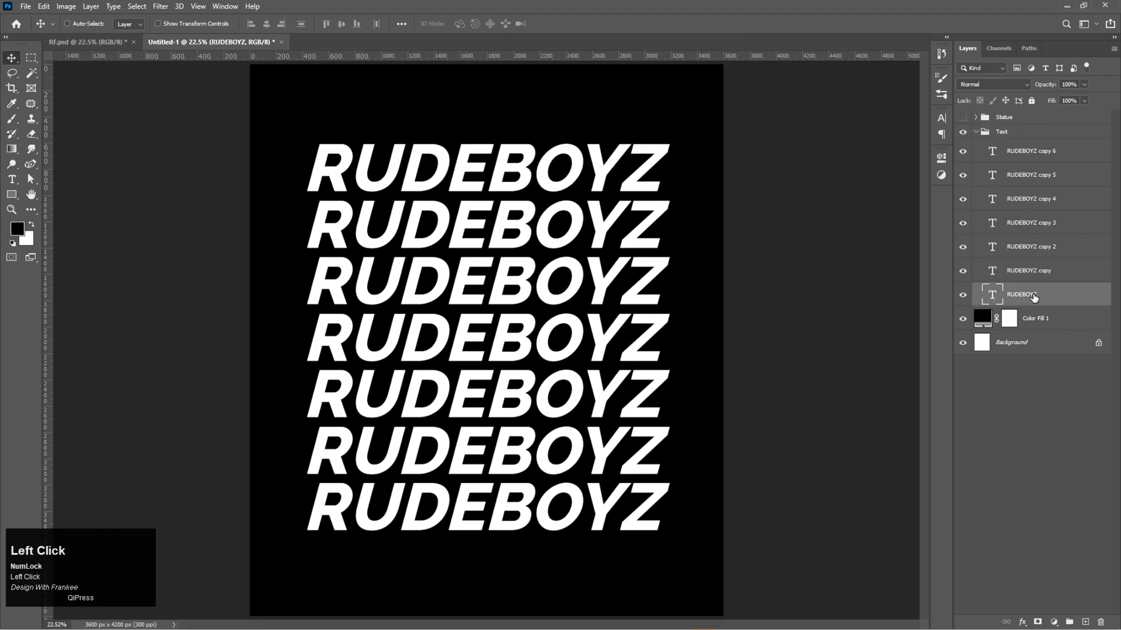
{"action": "key", "text": "ctrl+j"}
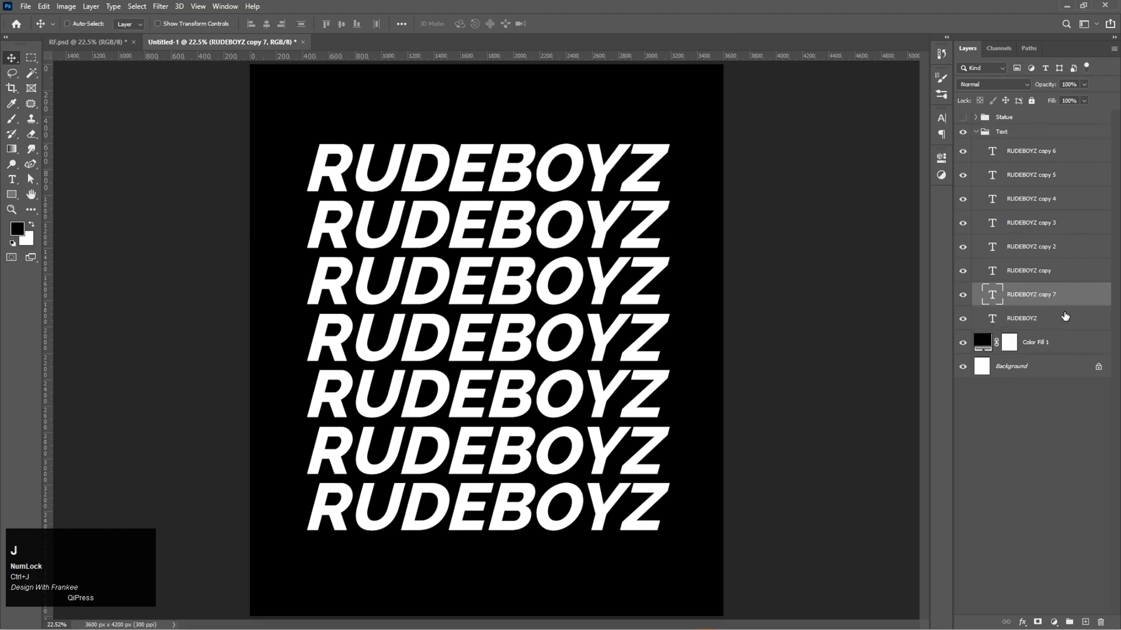
Turn the lowest RUDEBOYZ layer into an outline with 0% fill and a white 8 px outside stroke
{"action": "left_click", "coordinate": [1065, 317]}
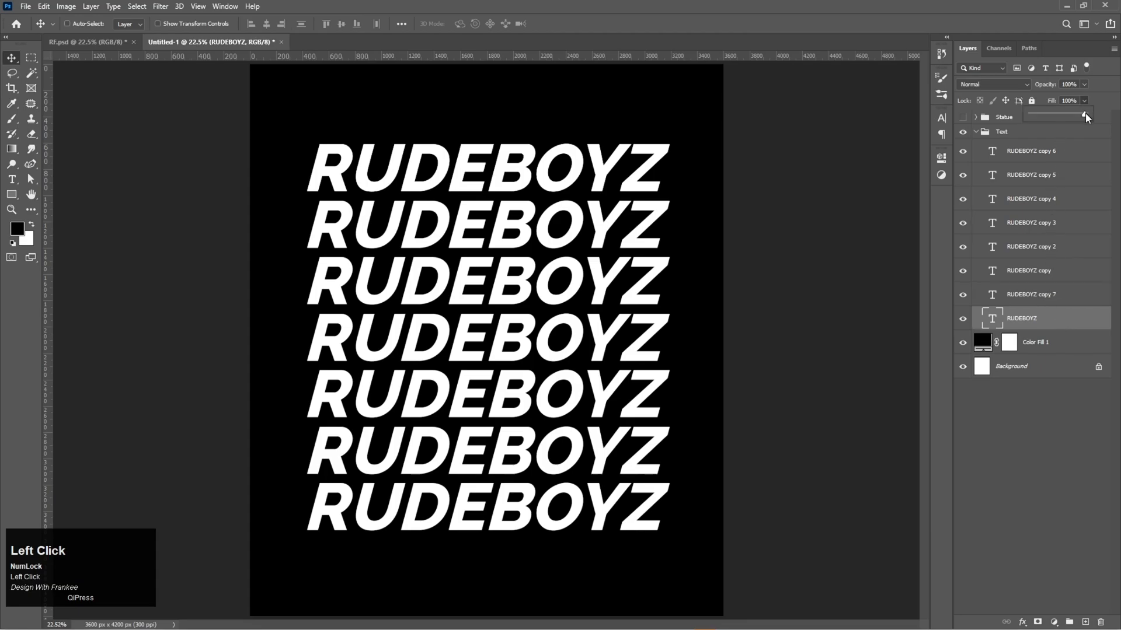
{"action": "left_click_drag", "start_coordinate": [1075, 117], "coordinate": [1023, 111]}
{"action": "right_click", "coordinate": [1049, 320]}
{"action": "left_click", "coordinate": [979, 115]}
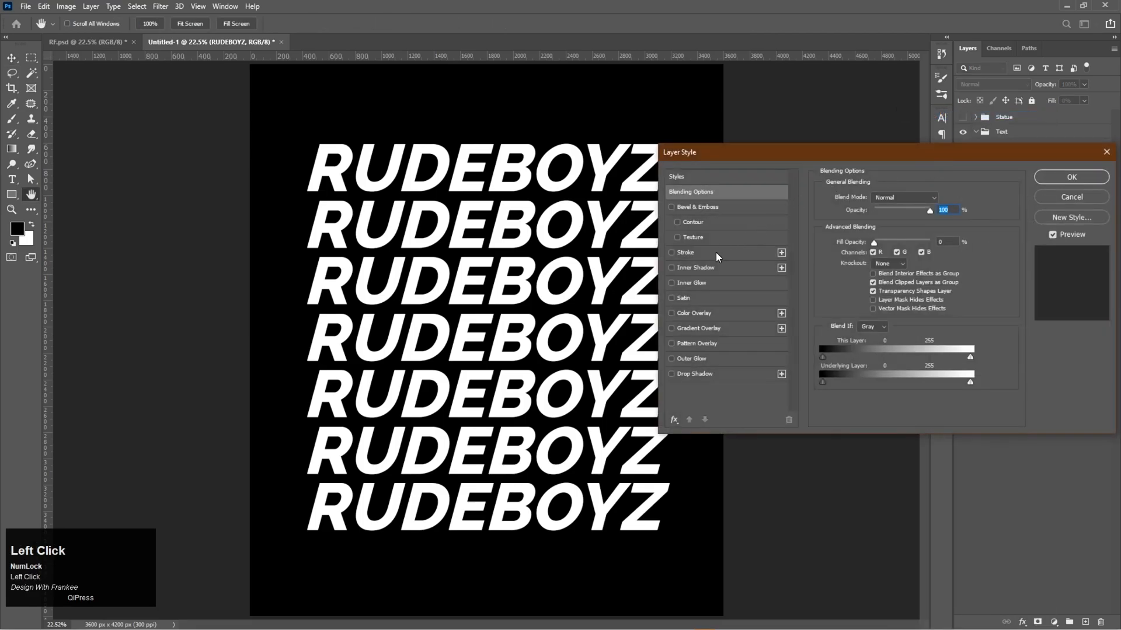
{"action": "left_click", "coordinate": [715, 252]}
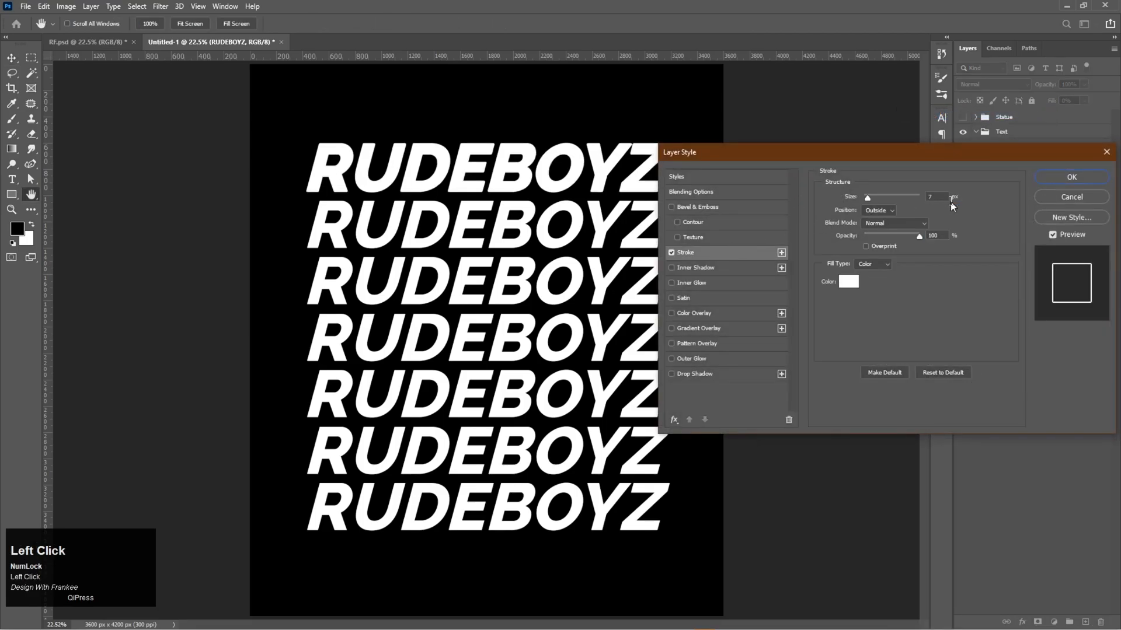
{"action": "scroll", "coordinate": [937, 196], "scroll_direction": "up", "scroll_amount": 1}
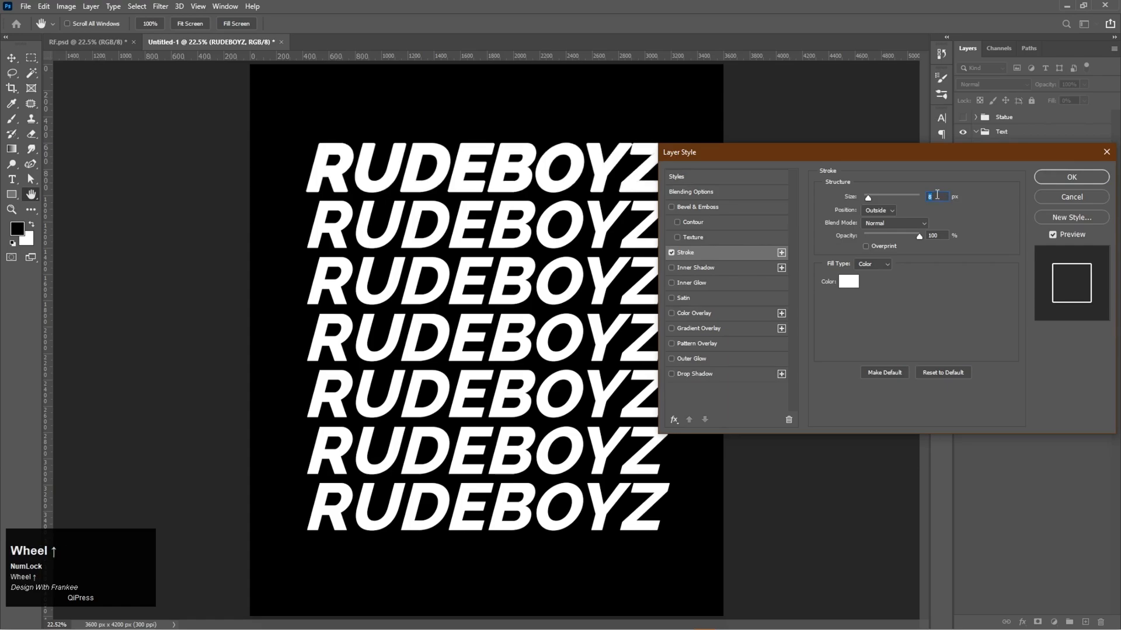
{"action": "left_click", "coordinate": [1057, 182]}
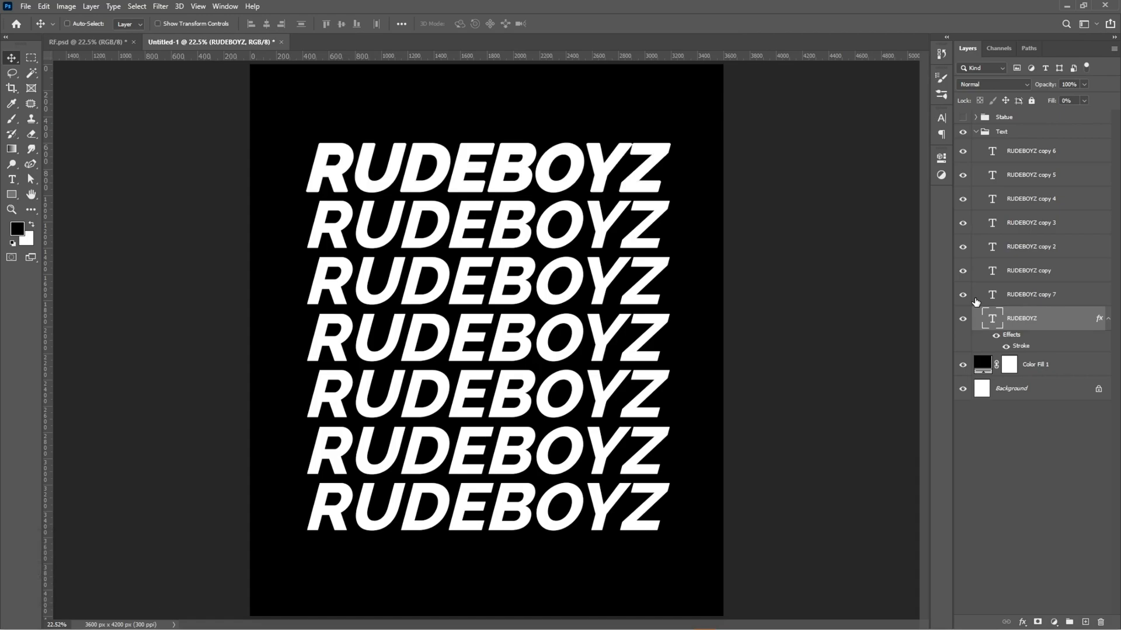
Nudge the outlined RUDEBOYZ layer slightly right and down to offset it behind the top solid line, and collapse its effects list
{"action": "key", "text": "Right"}
{"action": "key", "text": "Right"}
{"action": "key", "text": "Right"}
{"action": "key", "text": "Right"}
{"action": "key", "text": "Right"}
{"action": "key", "text": "Right"}
{"action": "key", "text": "Right"}
{"action": "key", "text": "Right"}
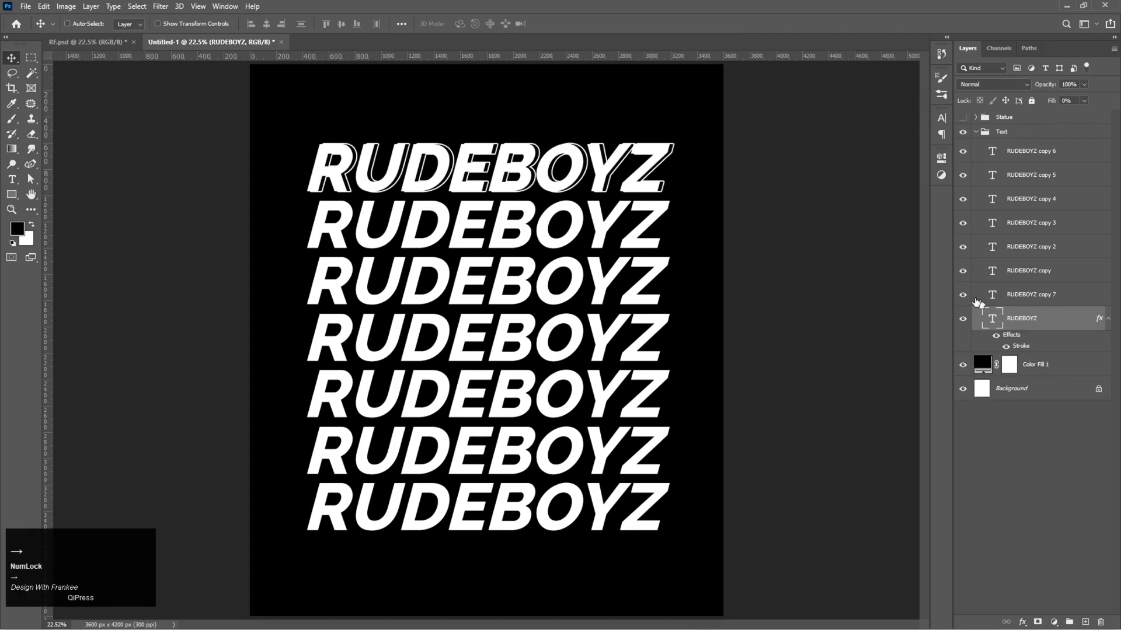
{"action": "key", "text": "Down"}
{"action": "key", "text": "Down"}
{"action": "key", "text": "Right"}
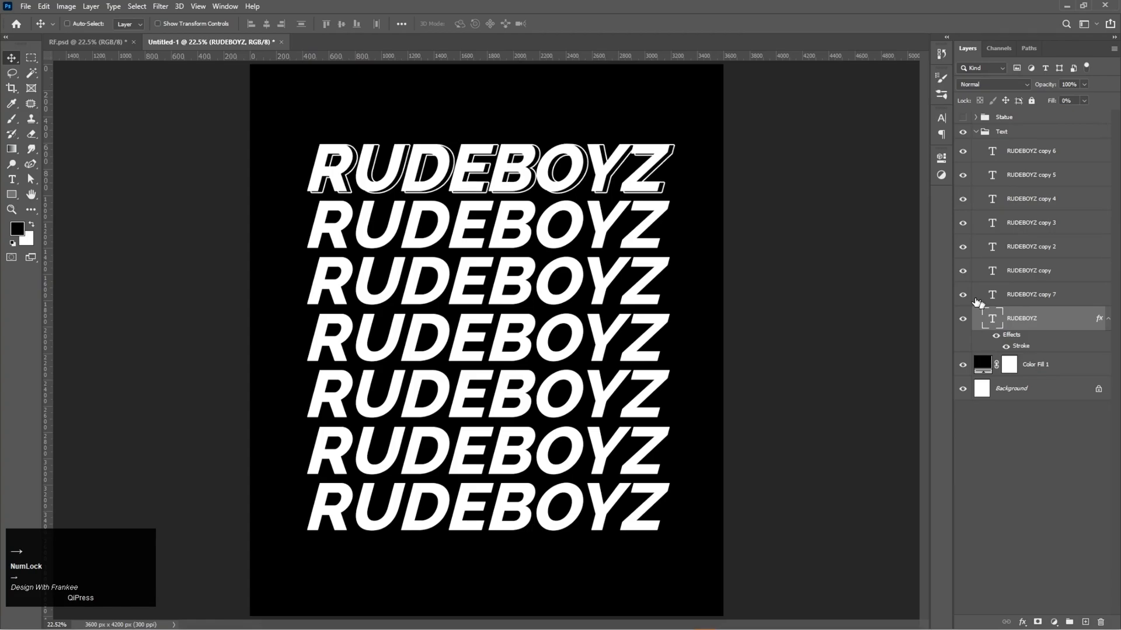
{"action": "key", "text": "Left"}
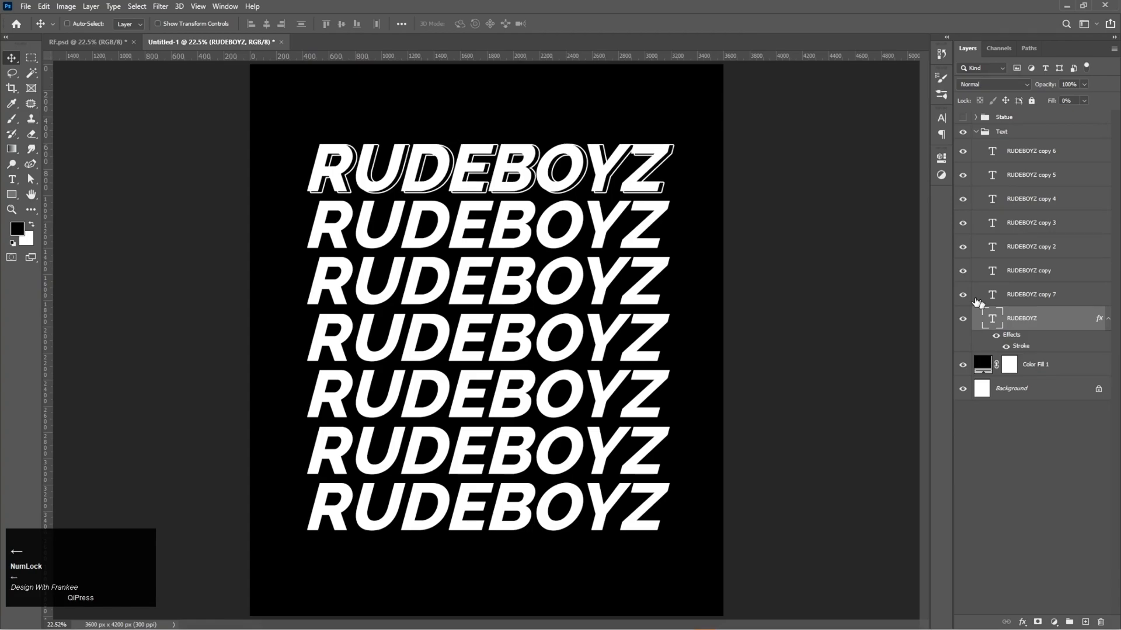
{"action": "key", "text": "Down"}
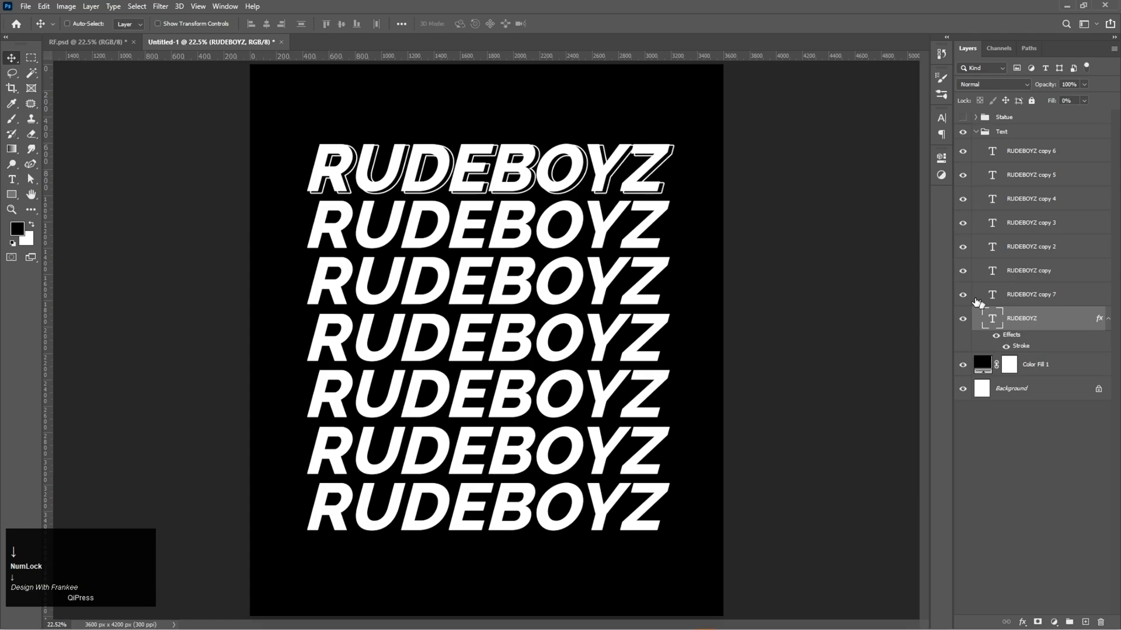
{"action": "key", "text": "Down"}
{"action": "key", "text": "Right"}
{"action": "key", "text": "Right"}
{"action": "key", "text": "Right"}
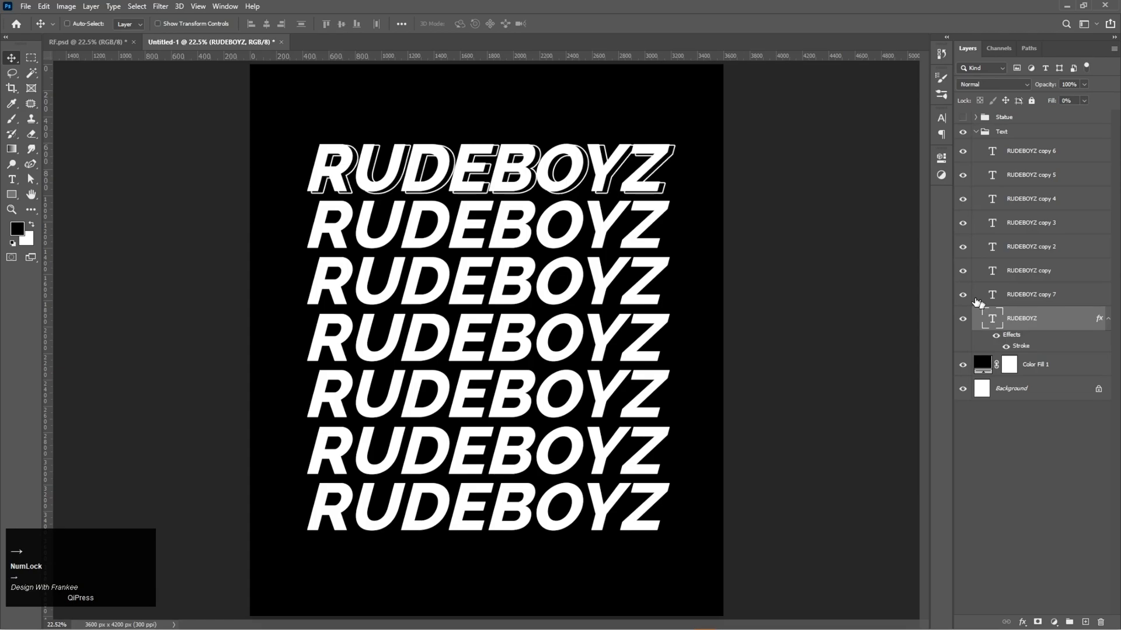
{"action": "left_click", "coordinate": [1107, 320]}
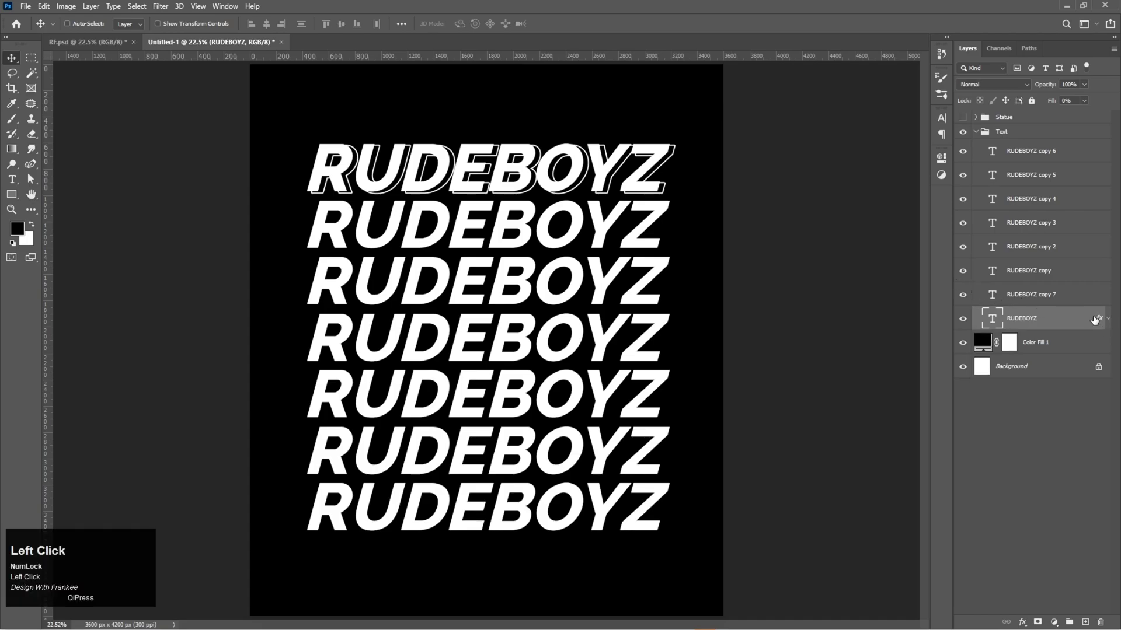
{"action": "left_click", "coordinate": [976, 298]}
{"action": "left_click", "coordinate": [962, 295]}
{"action": "left_click", "coordinate": [963, 296]}
{"action": "double_click", "coordinate": [994, 298]}
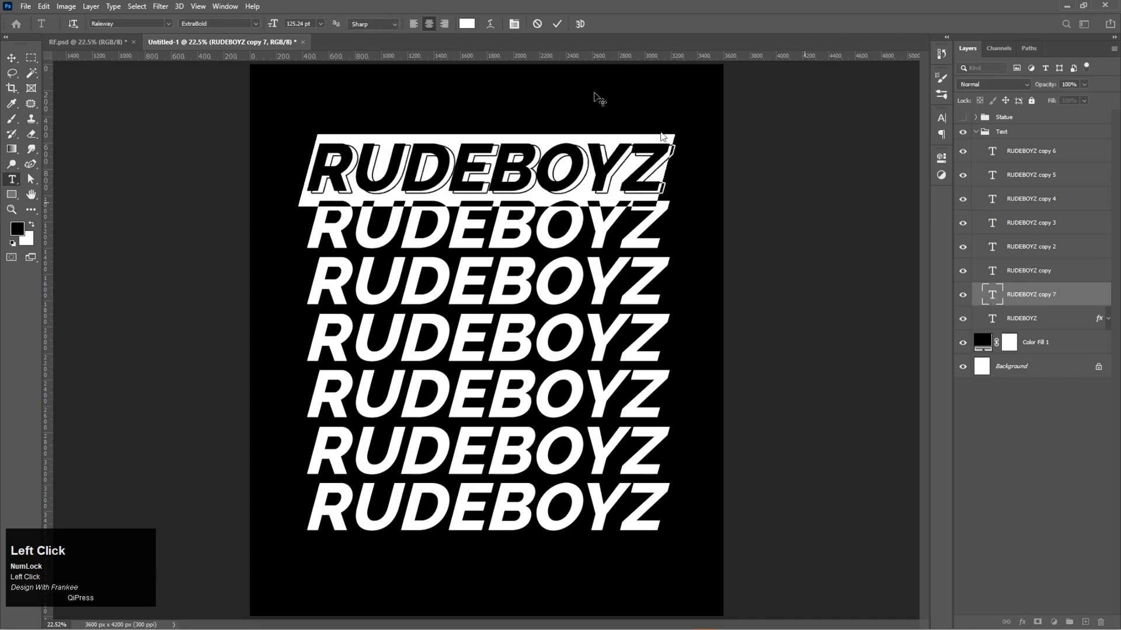
{"action": "left_click", "coordinate": [555, 25]}
{"action": "key", "text": "v"}
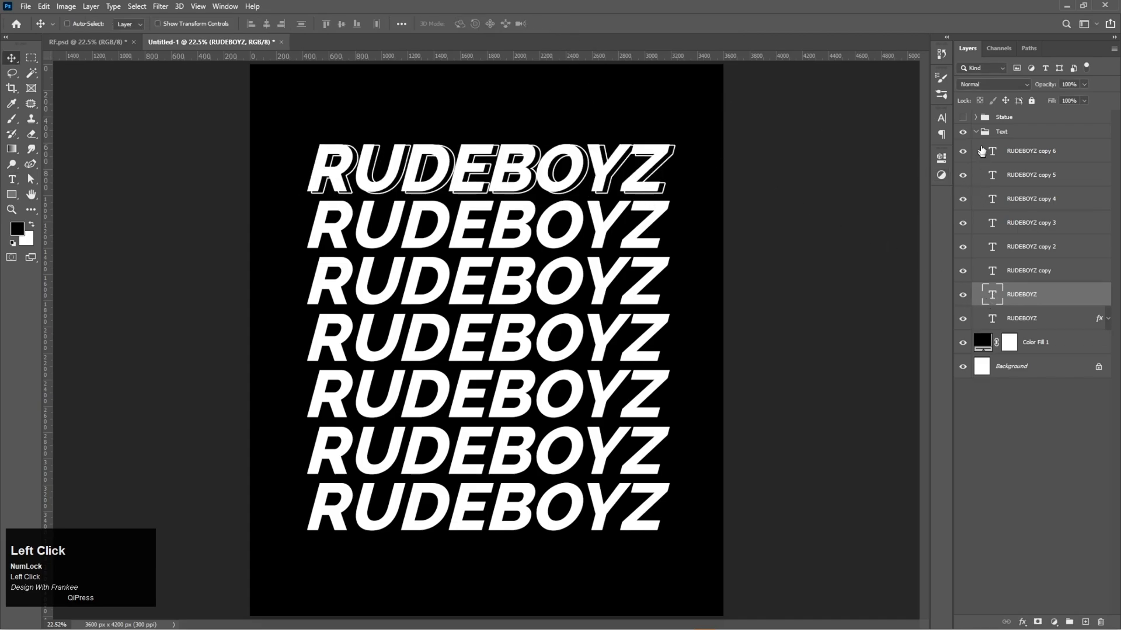
Show the Statue group again and compare the design with the outlined RUDEBOYZ layer hidden and shown
{"action": "left_click", "coordinate": [963, 118]}
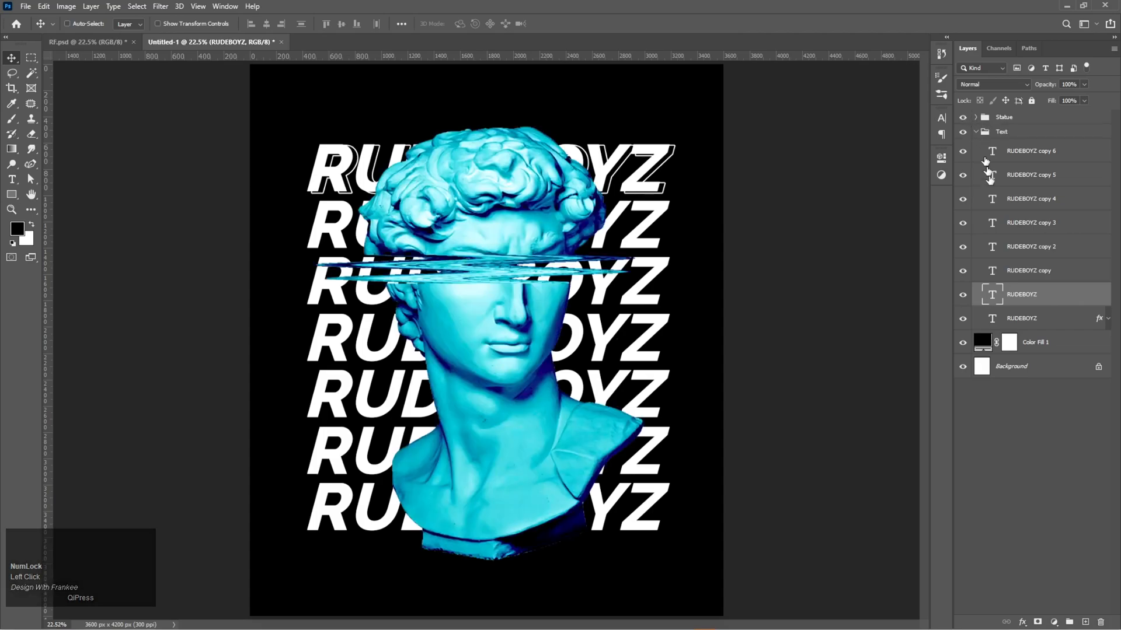
{"action": "left_click", "coordinate": [964, 320]}
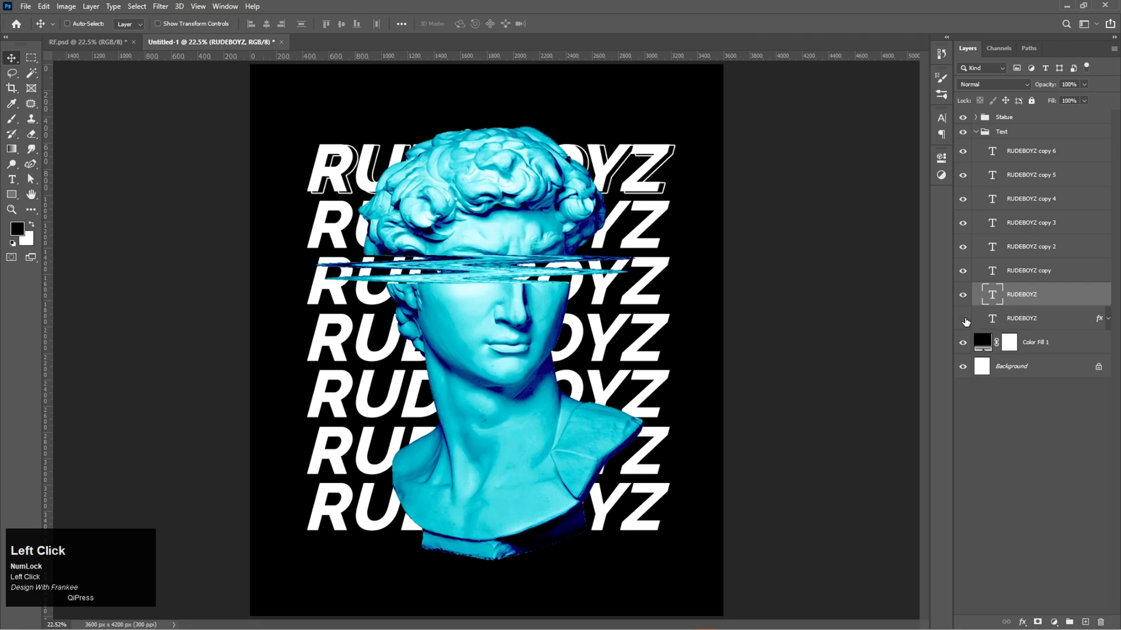
{"action": "left_click", "coordinate": [964, 320]}
Colour the R of the top solid RUDEBOYZ line by sampling the statue's cyan and refining it to 21d6e5
{"action": "double_click", "coordinate": [991, 296]}
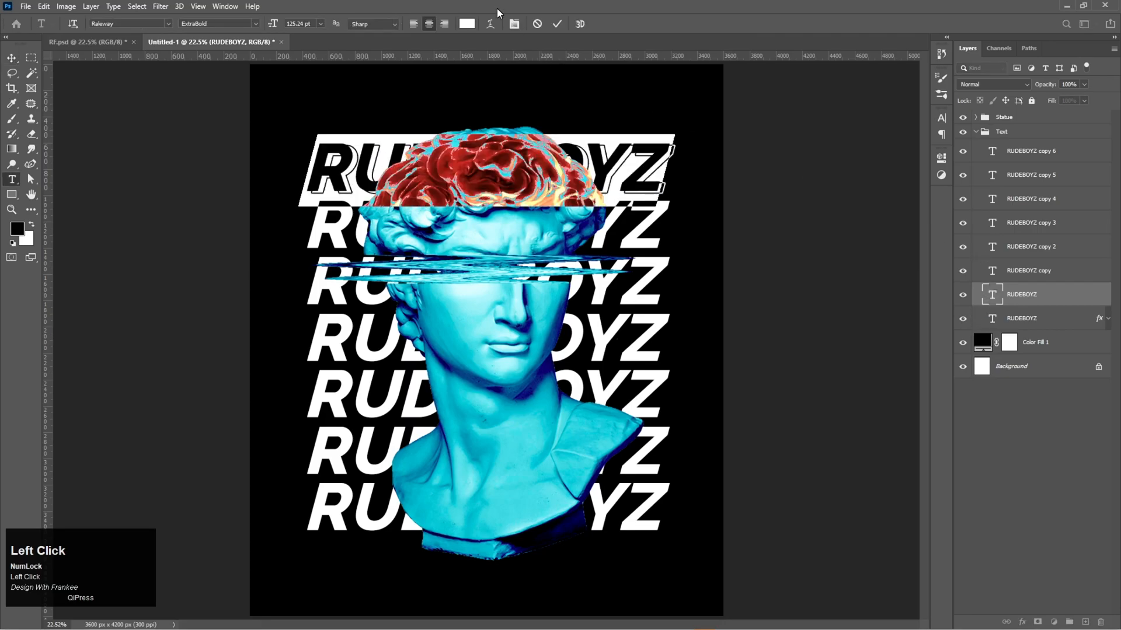
{"action": "left_click_drag", "start_coordinate": [349, 149], "coordinate": [313, 152]}
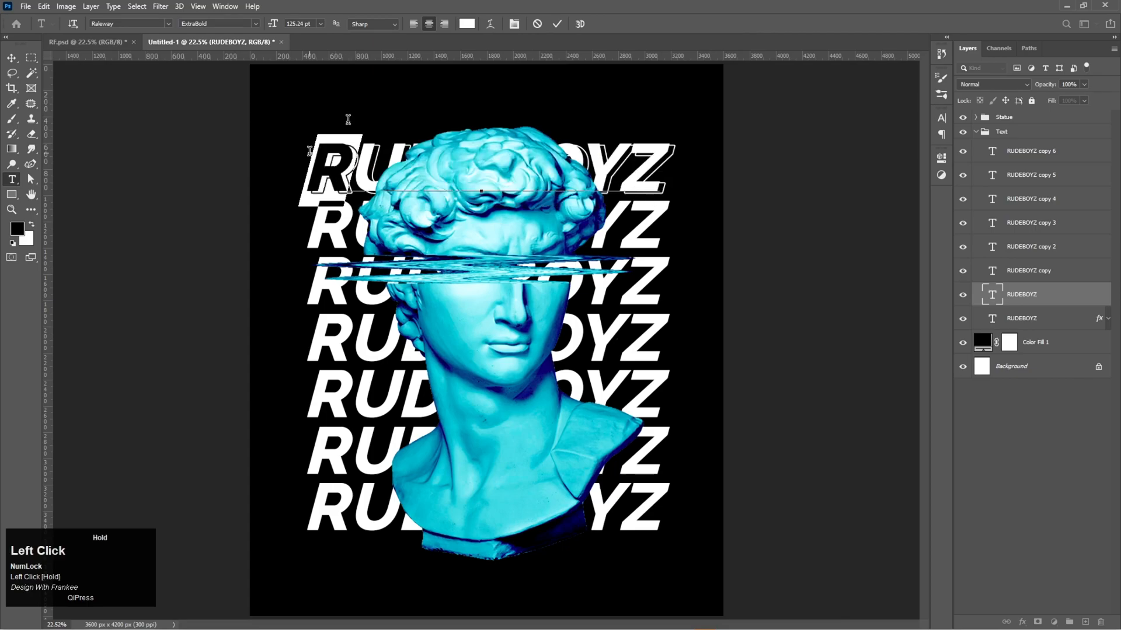
{"action": "left_click", "coordinate": [467, 24]}
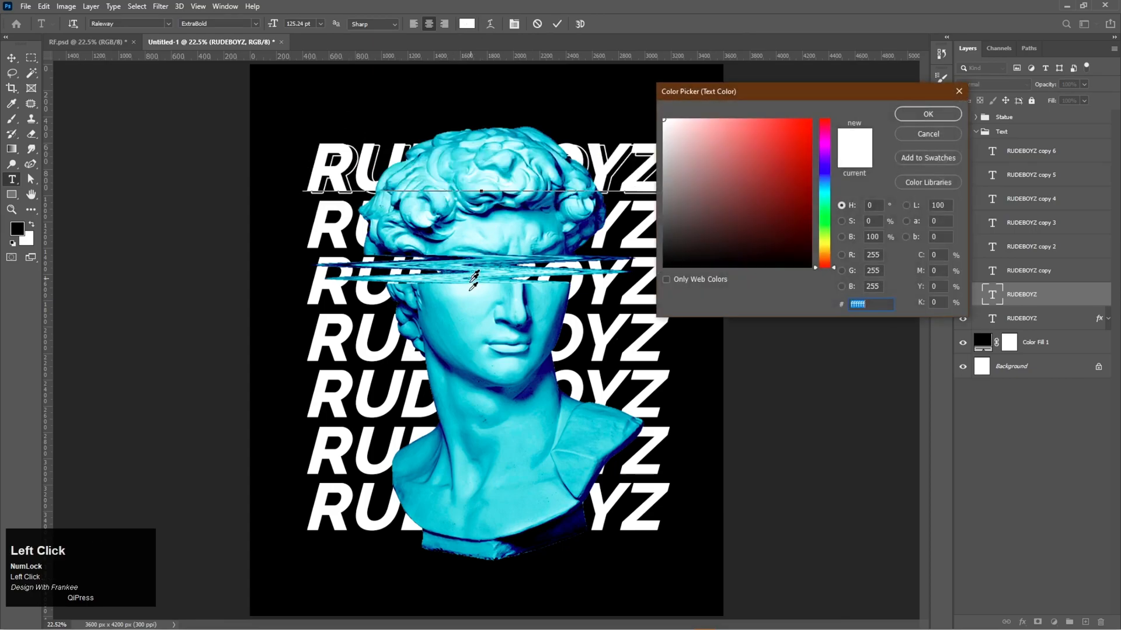
{"action": "left_click", "coordinate": [476, 293]}
{"action": "left_click", "coordinate": [477, 303]}
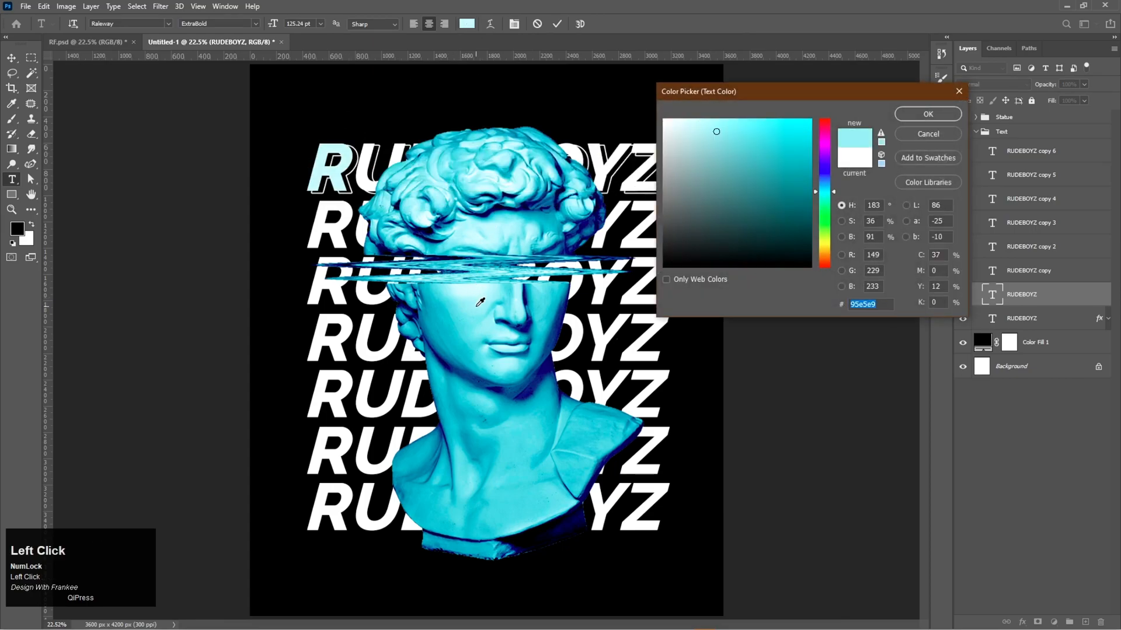
{"action": "left_click", "coordinate": [475, 313]}
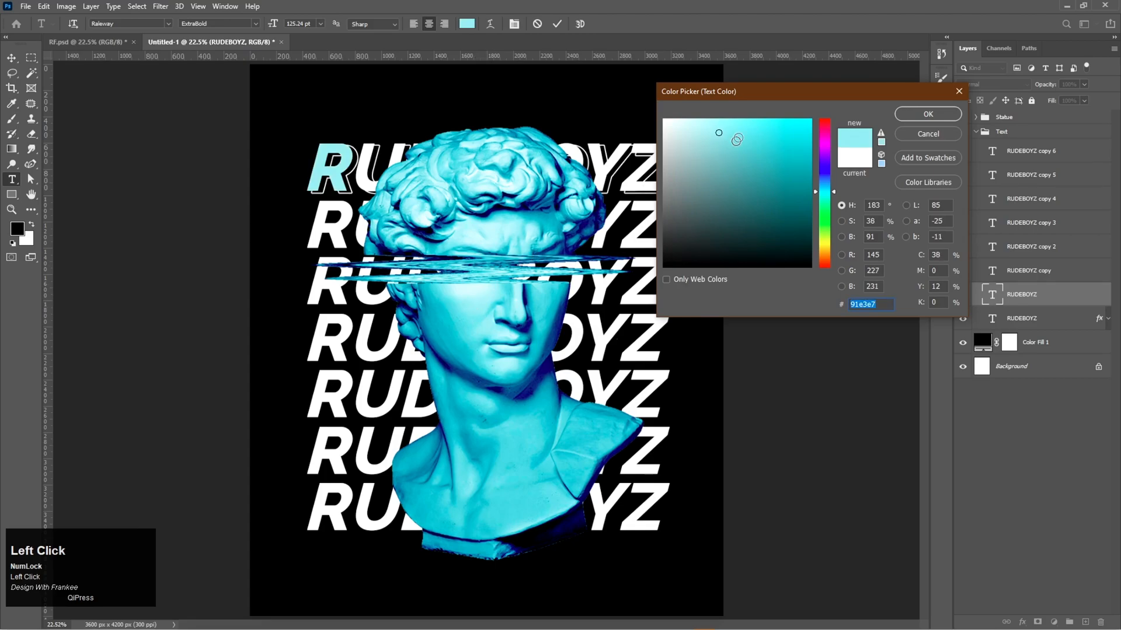
{"action": "mouse_move", "coordinate": [757, 146]}
{"action": "left_mouse_down"}
{"action": "mouse_move", "coordinate": [778, 131]}
{"action": "mouse_move", "coordinate": [777, 152]}
{"action": "mouse_move", "coordinate": [776, 135]}
{"action": "left_mouse_up"}
{"action": "left_click", "coordinate": [831, 193]}
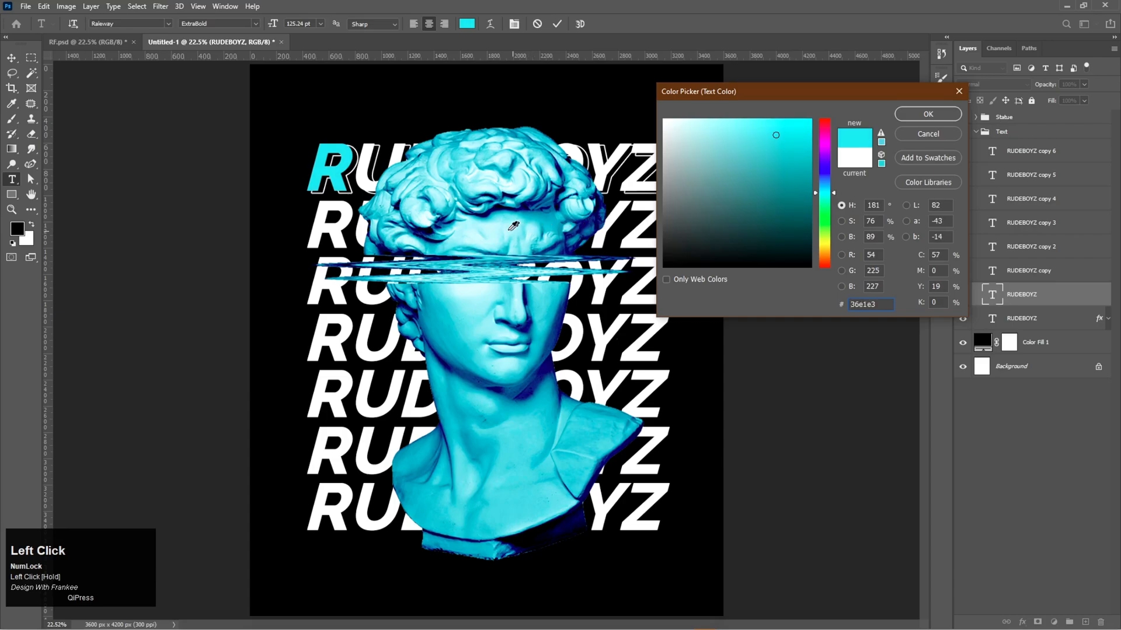
{"action": "left_click", "coordinate": [509, 230]}
{"action": "left_click", "coordinate": [465, 328]}
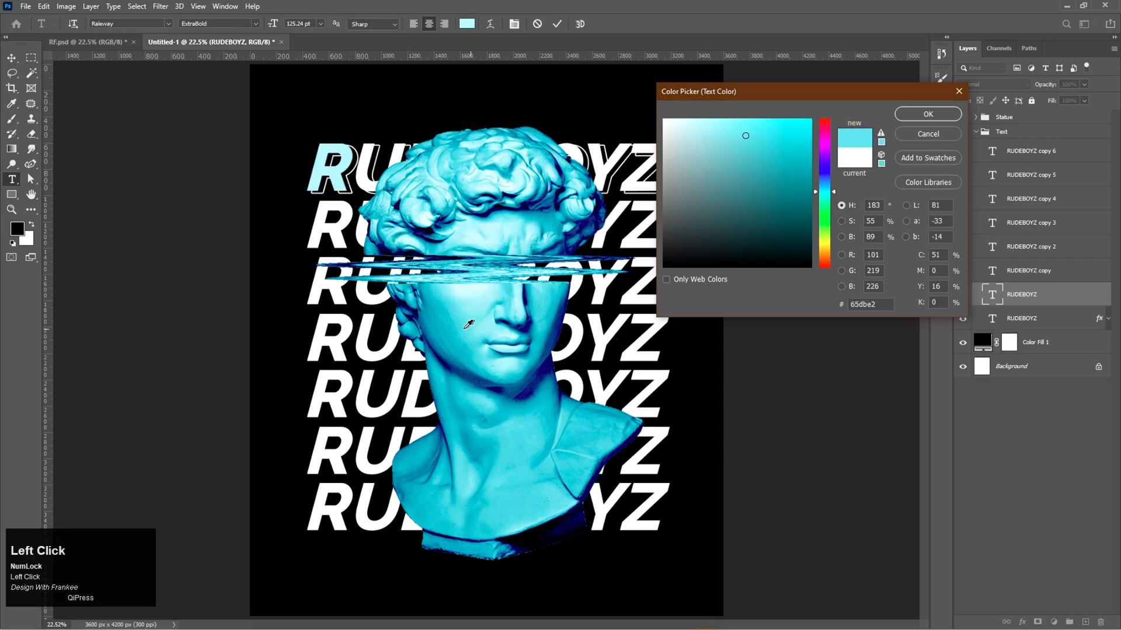
{"action": "left_click", "coordinate": [467, 327]}
{"action": "left_click", "coordinate": [477, 382]}
{"action": "left_click", "coordinate": [472, 406]}
{"action": "left_click_drag", "start_coordinate": [782, 142], "coordinate": [790, 134]}
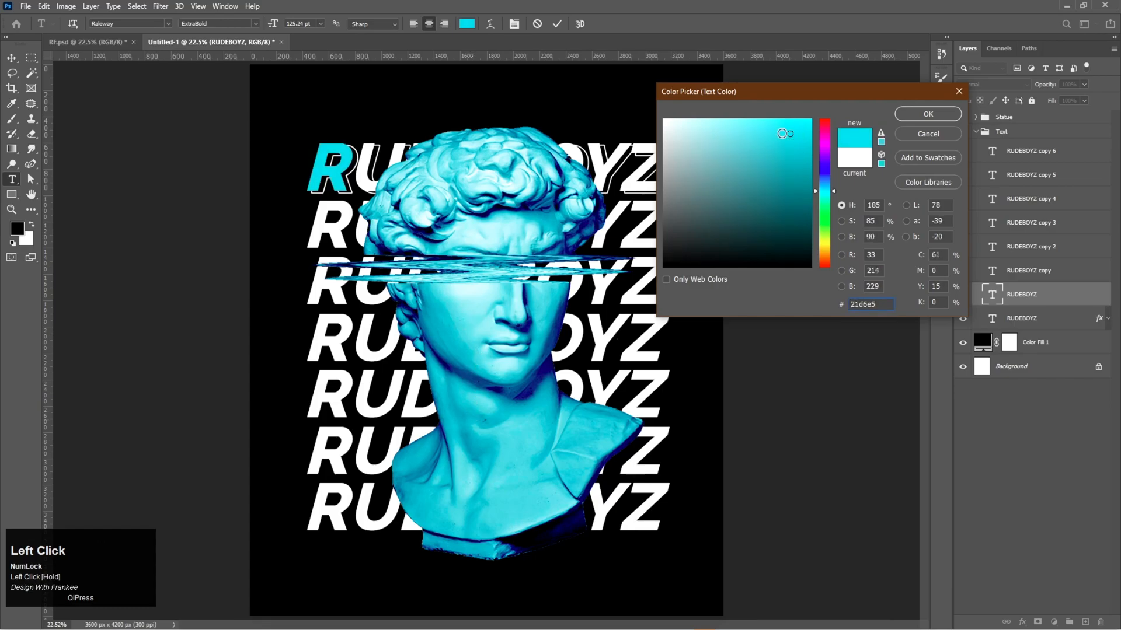
Copy the R's hex colour code 21d6e5, then accept the colour and commit the text edit
{"action": "left_click_drag", "start_coordinate": [888, 305], "coordinate": [829, 310]}
{"action": "key", "text": "ctrl+c"}
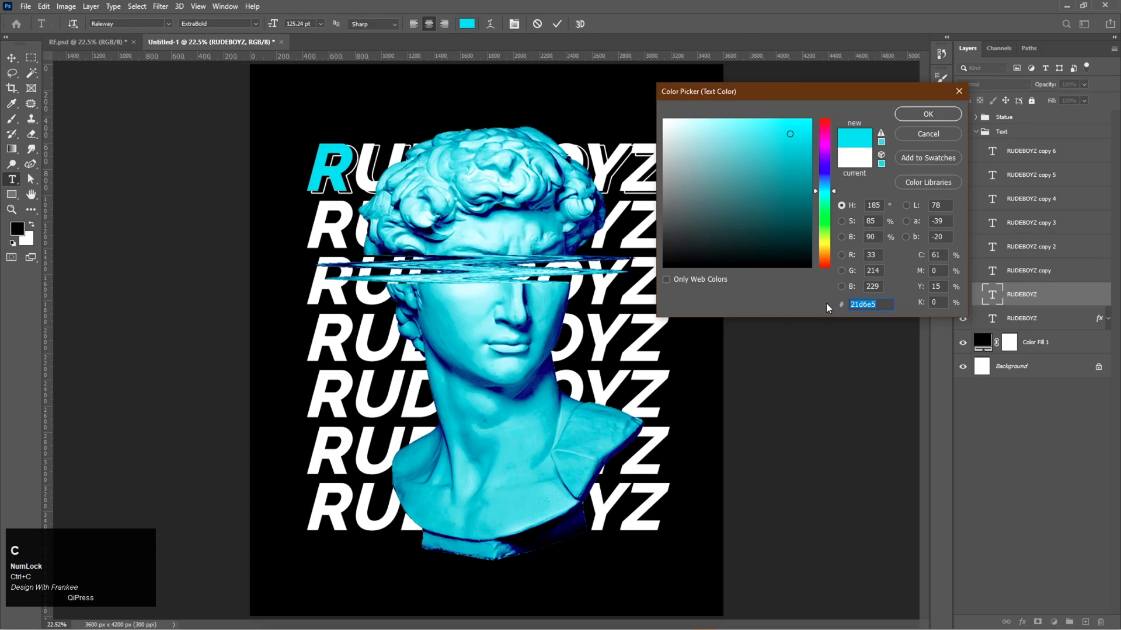
{"action": "left_click", "coordinate": [926, 115]}
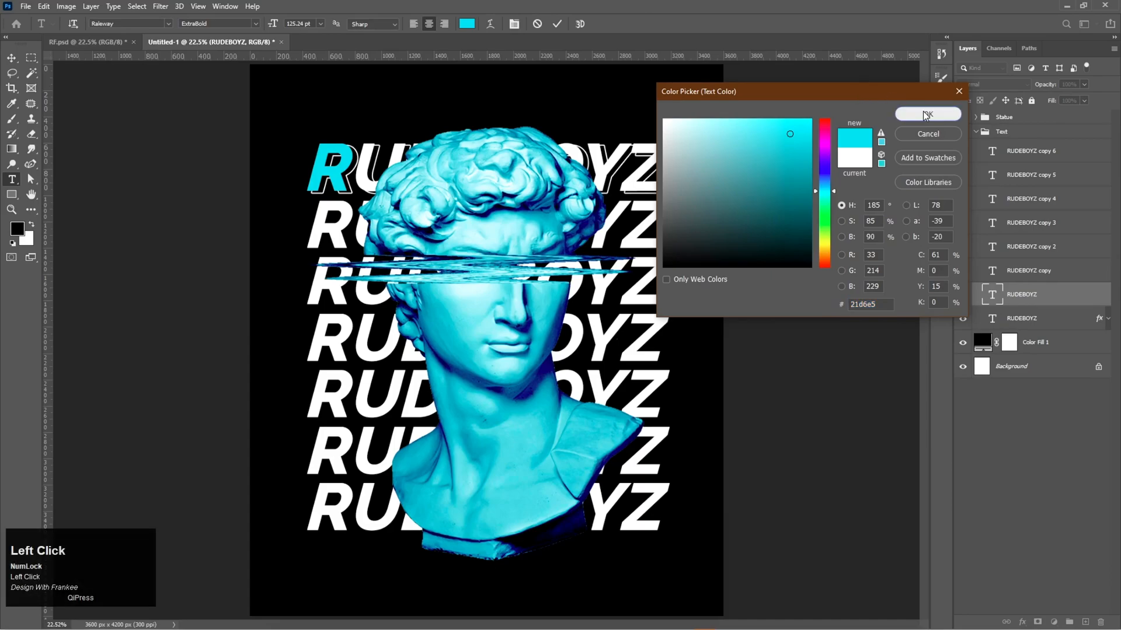
{"action": "left_click", "coordinate": [558, 25]}
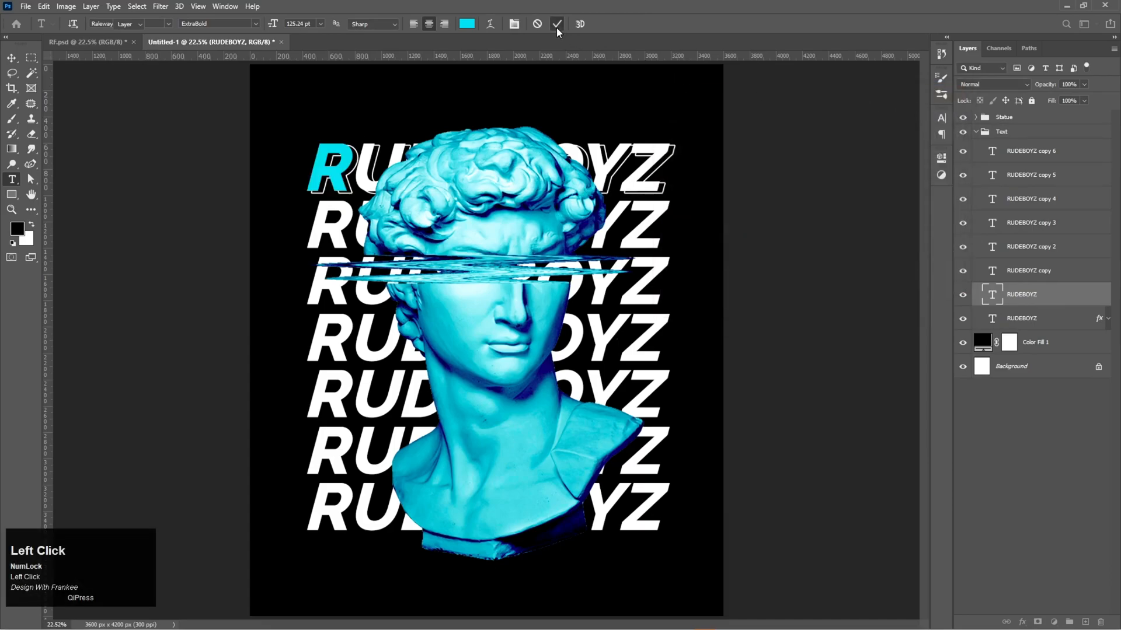
Hide the Statue group and recolour the U in the second RUDEBOYZ line to cyan 22d5e4, sampled from the R above
{"action": "left_click", "coordinate": [963, 119]}
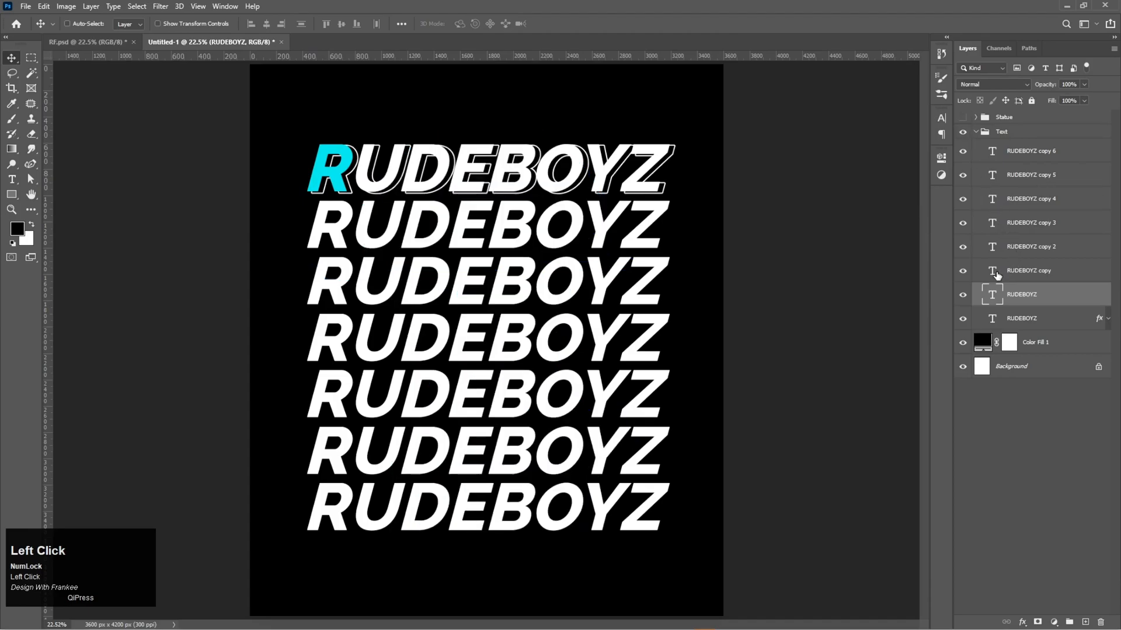
{"action": "double_click", "coordinate": [996, 274]}
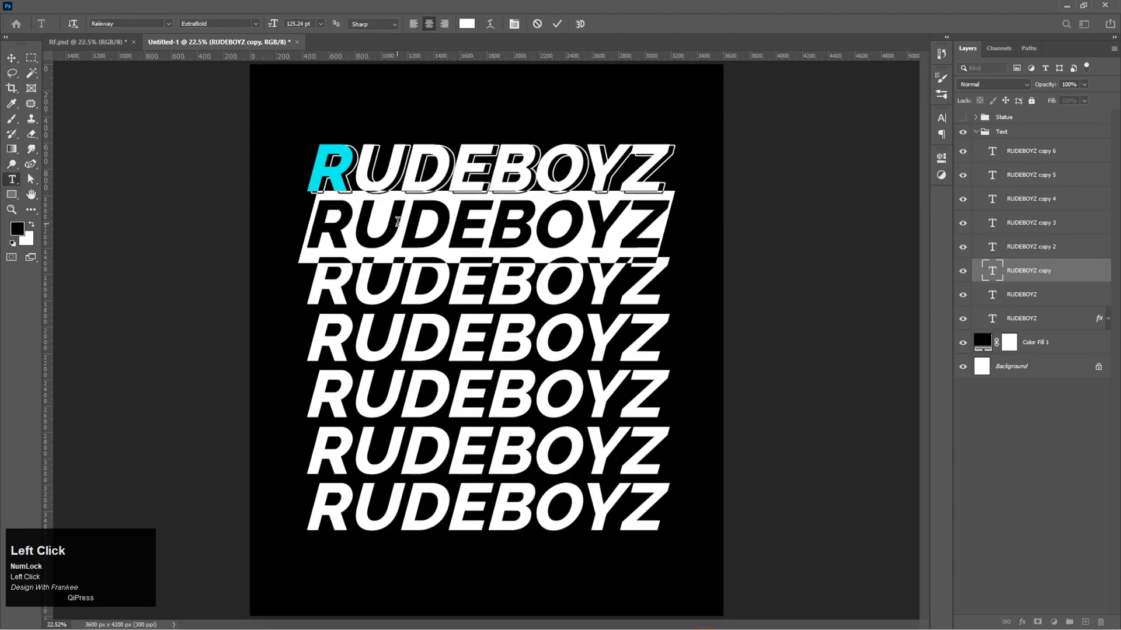
{"action": "key", "text": "ctrl+h"}
{"action": "left_click", "coordinate": [467, 24]}
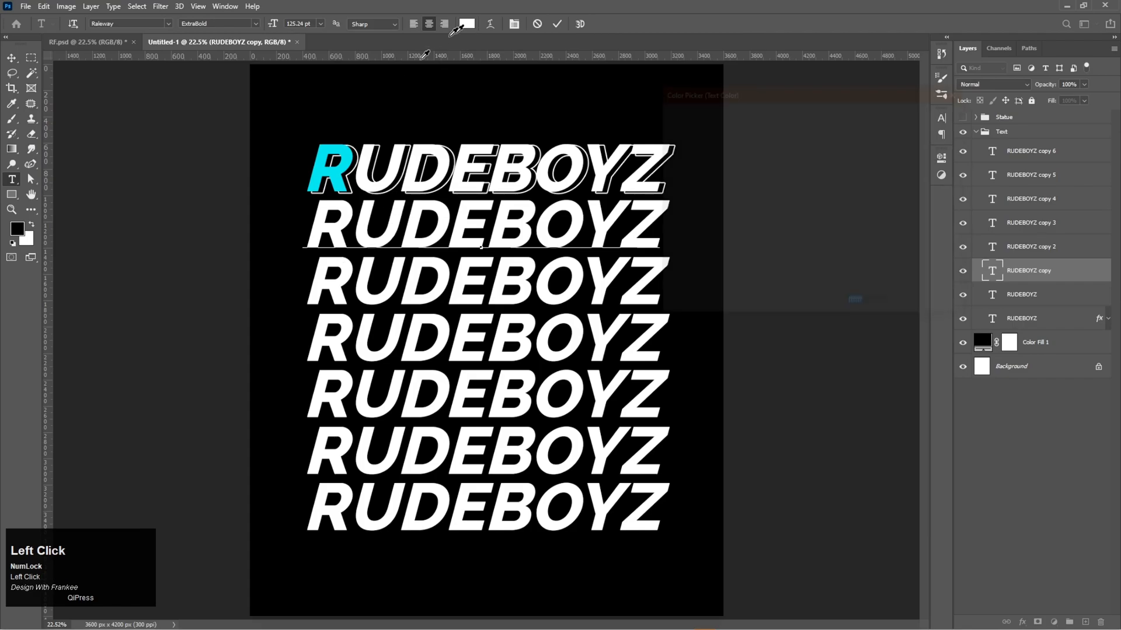
{"action": "left_click", "coordinate": [345, 154]}
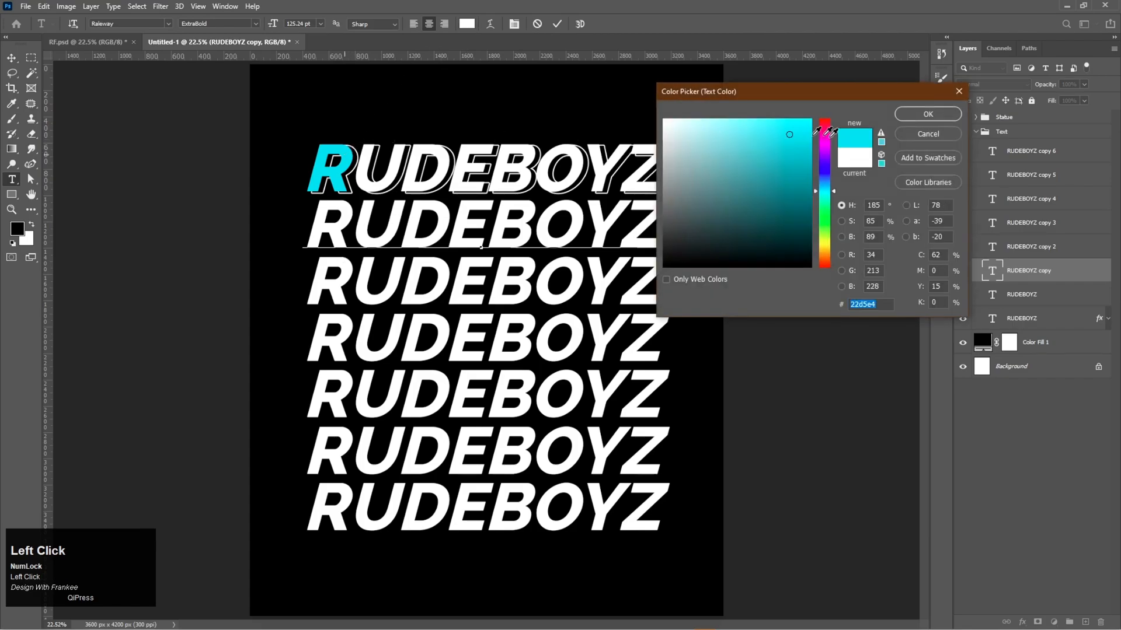
{"action": "left_click", "coordinate": [908, 116]}
Recolour the D in the third RUDEBOYZ line with the cyan sampled from the U above
{"action": "left_click", "coordinate": [991, 251]}
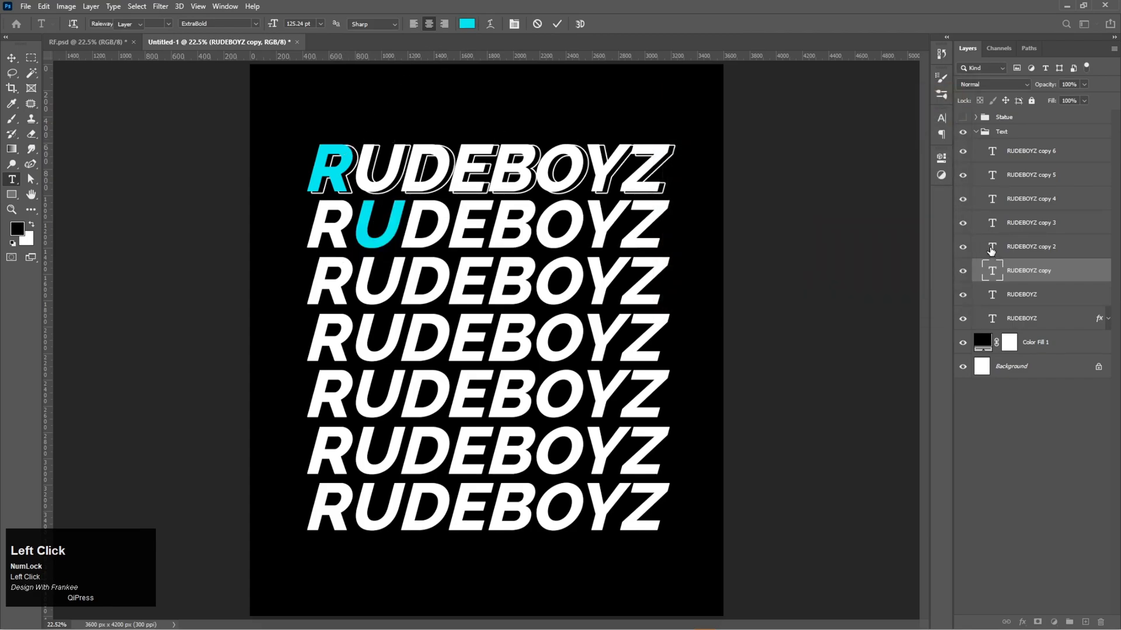
{"action": "double_click", "coordinate": [991, 251]}
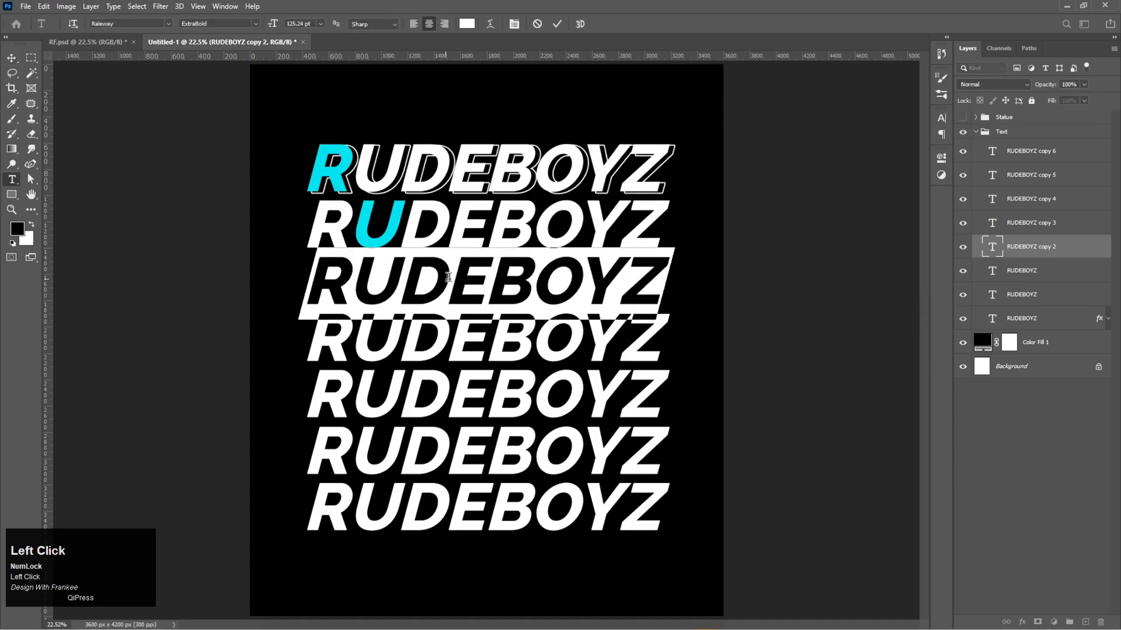
{"action": "left_click_drag", "start_coordinate": [447, 277], "coordinate": [404, 276]}
{"action": "left_click", "coordinate": [467, 23]}
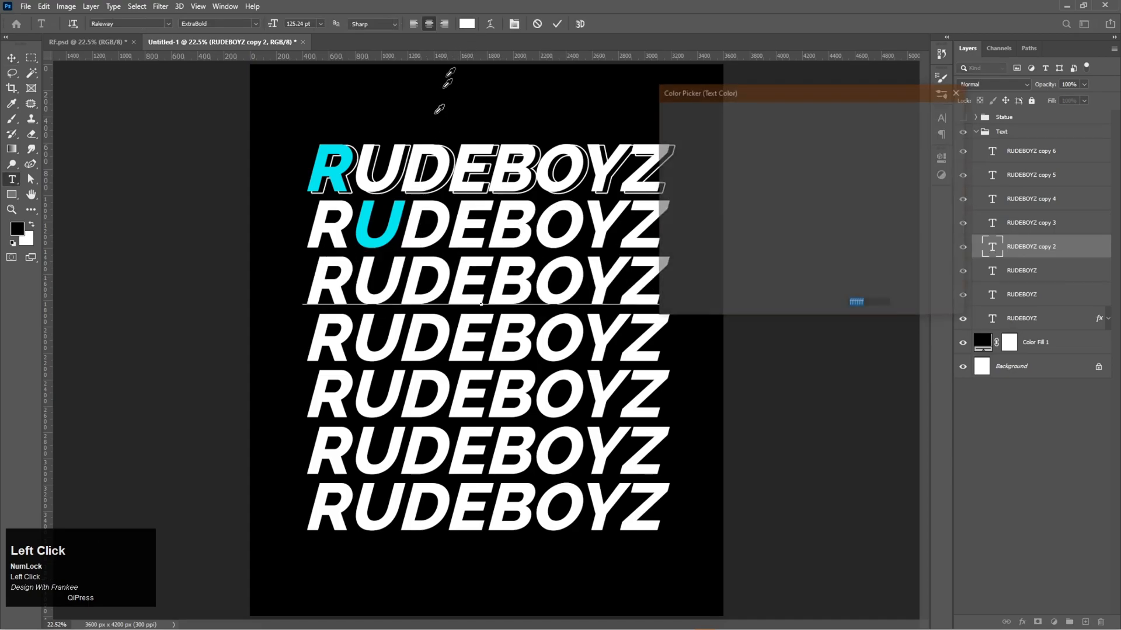
{"action": "left_click", "coordinate": [399, 213]}
{"action": "left_click", "coordinate": [906, 115]}
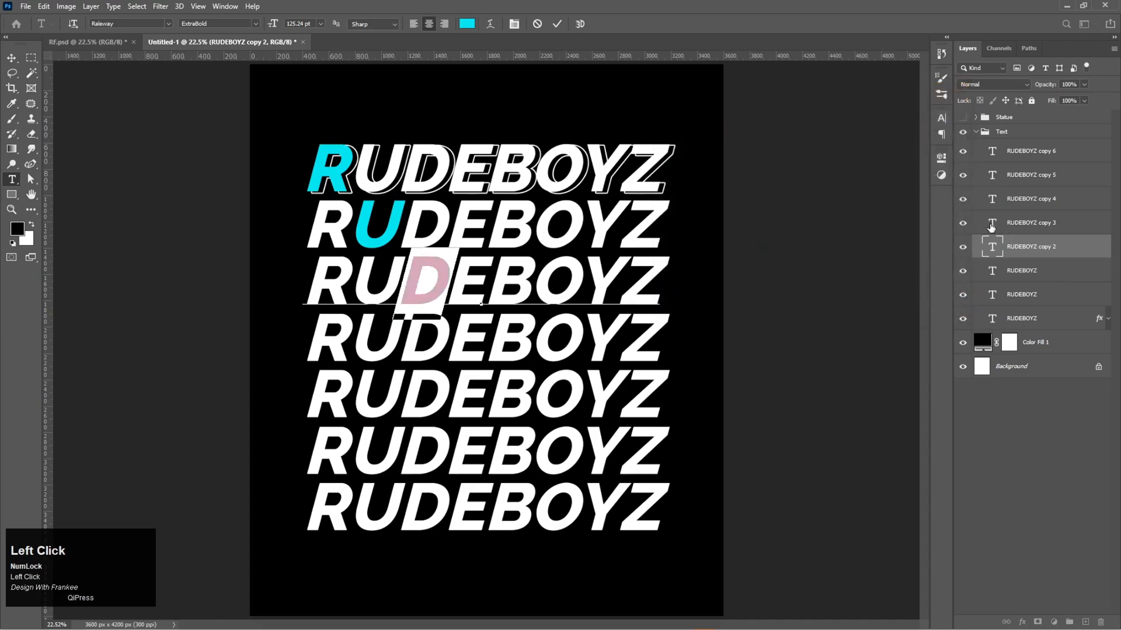
Recolour the first E in the fourth RUDEBOYZ line with the cyan of the D above, and open the fifth line's text for editing
{"action": "double_click", "coordinate": [991, 228]}
{"action": "left_click_drag", "start_coordinate": [490, 337], "coordinate": [476, 335]}
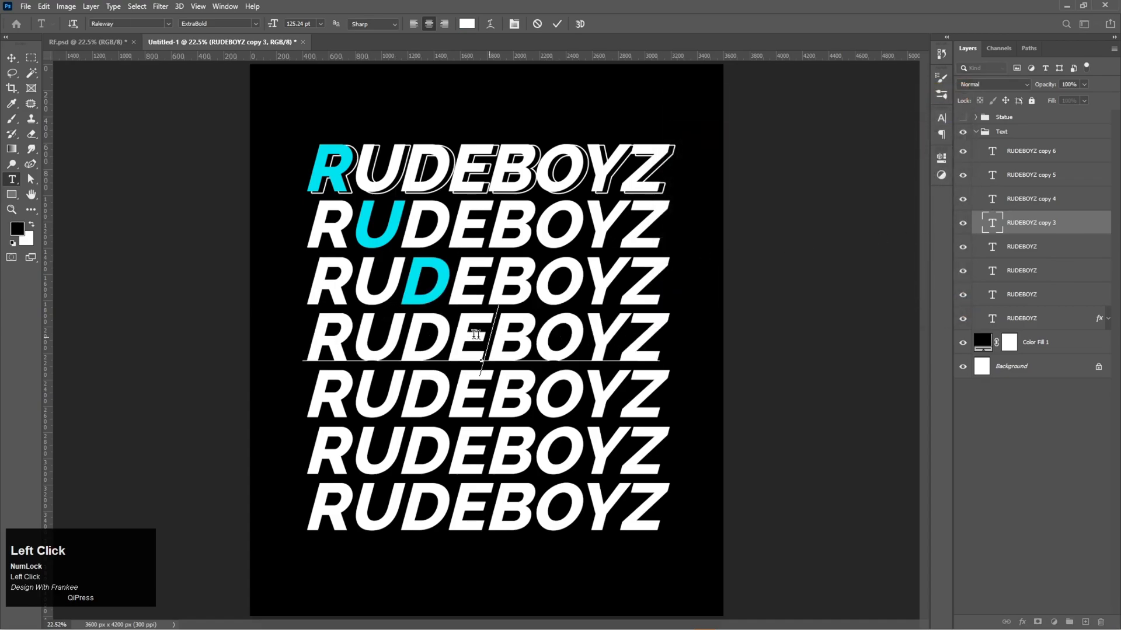
{"action": "left_click", "coordinate": [467, 24]}
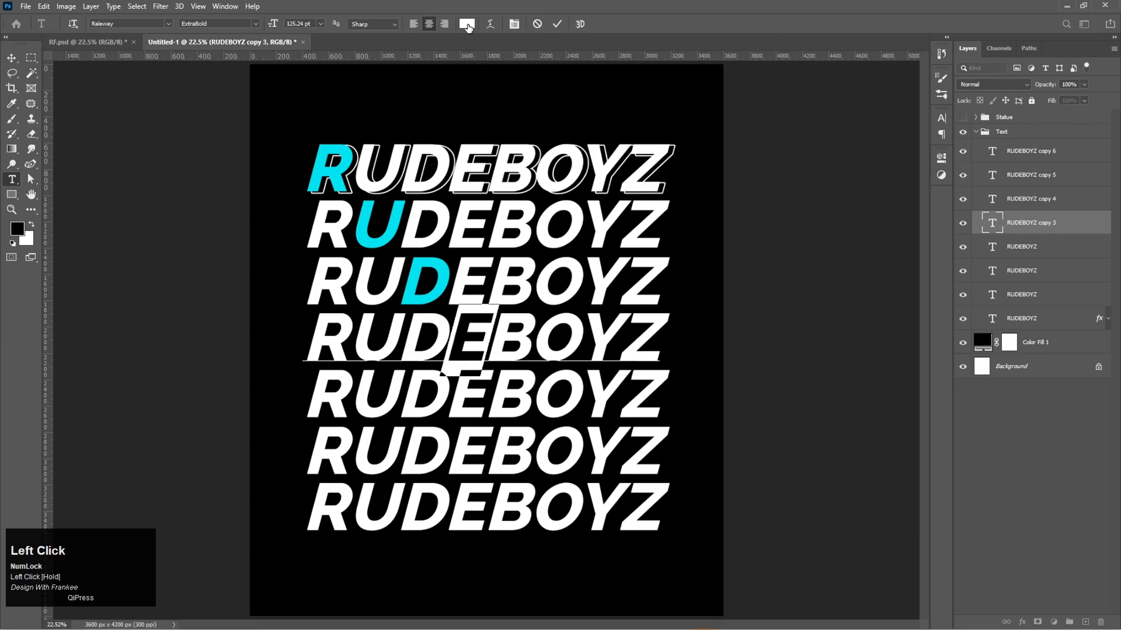
{"action": "left_click", "coordinate": [437, 272]}
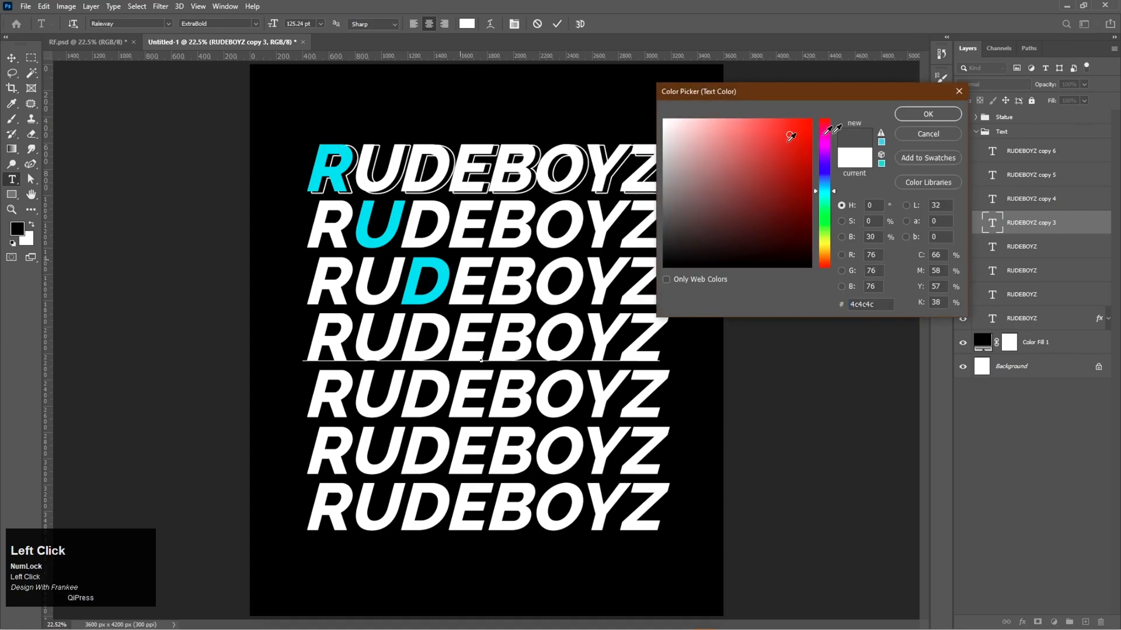
{"action": "left_click", "coordinate": [928, 114]}
{"action": "left_click", "coordinate": [991, 199]}
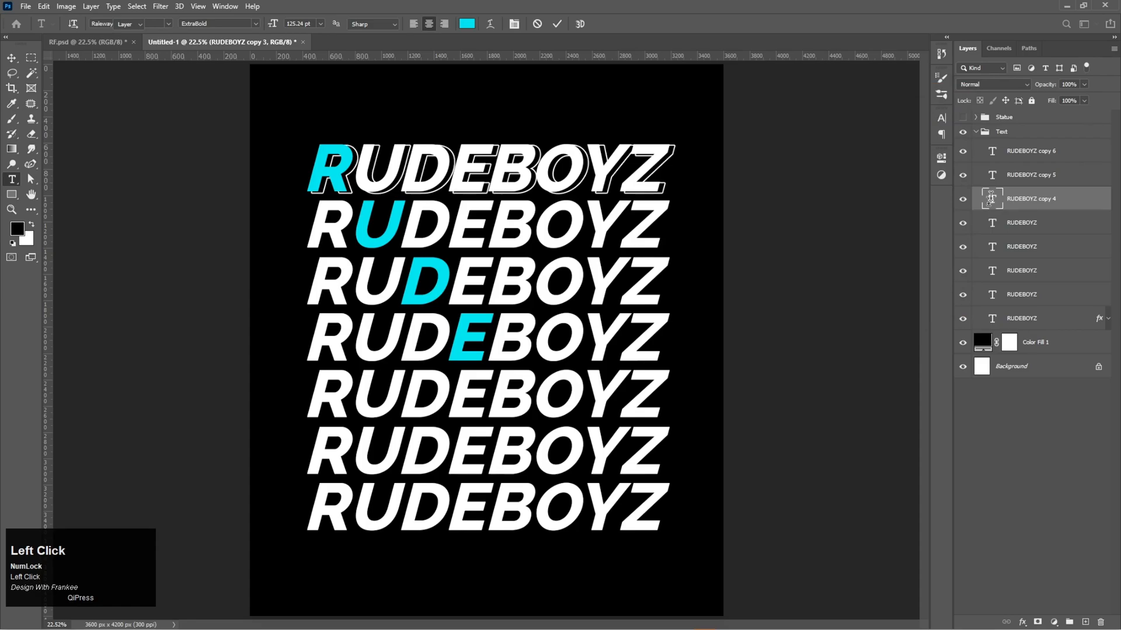
{"action": "double_click", "coordinate": [991, 200]}
{"action": "left_click_drag", "start_coordinate": [483, 417], "coordinate": [456, 416]}
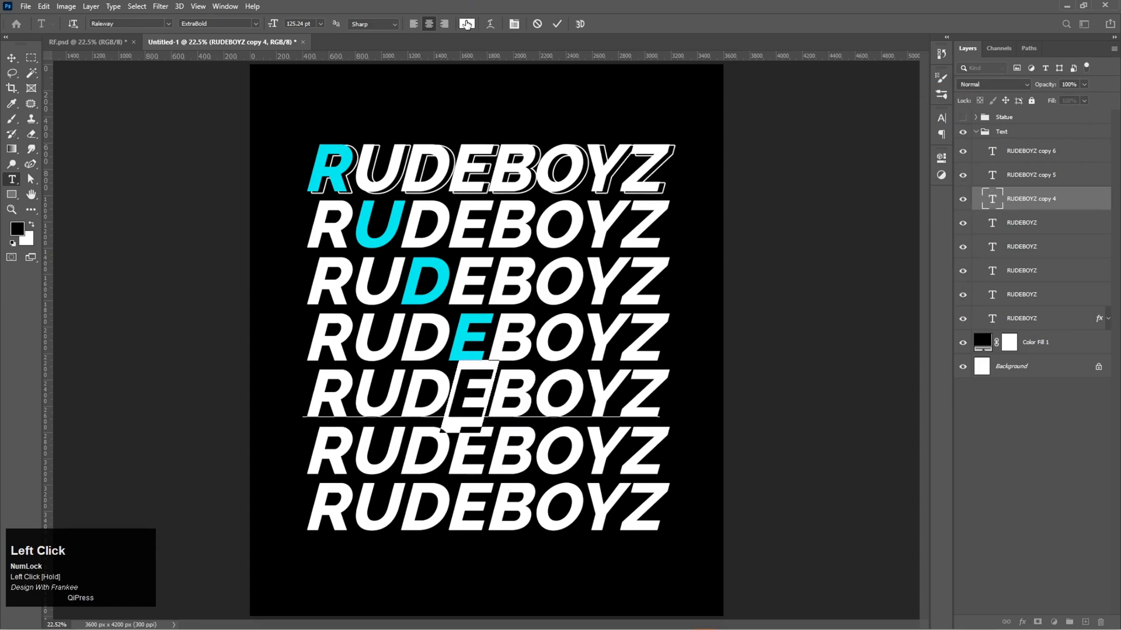
{"action": "left_click", "coordinate": [467, 23]}
{"action": "left_click", "coordinate": [474, 315]}
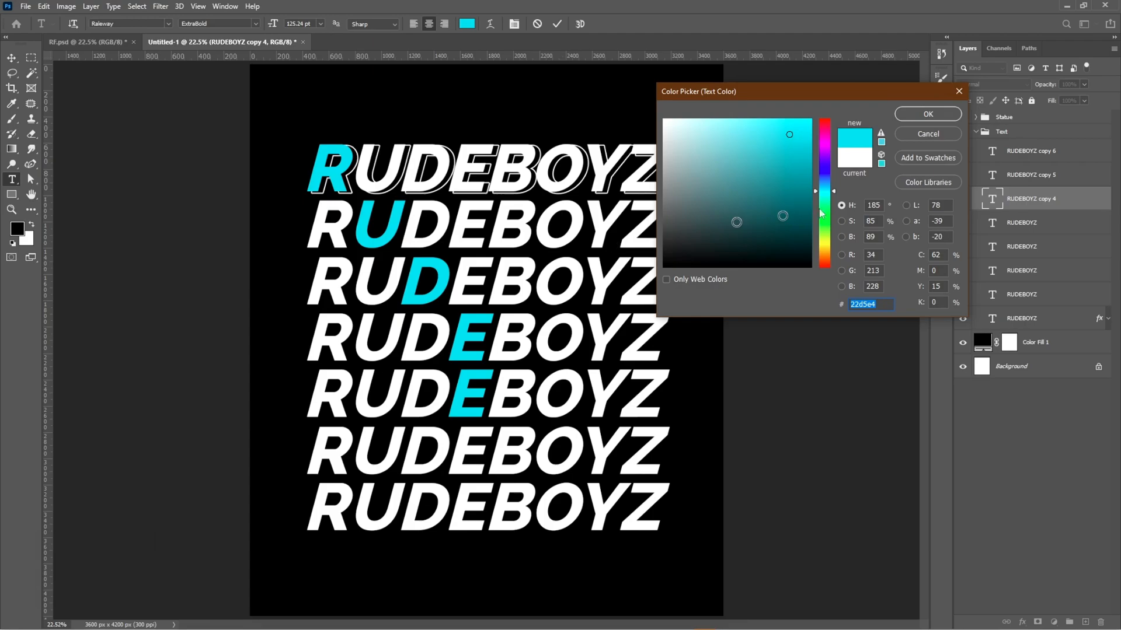
{"action": "left_click", "coordinate": [928, 133]}
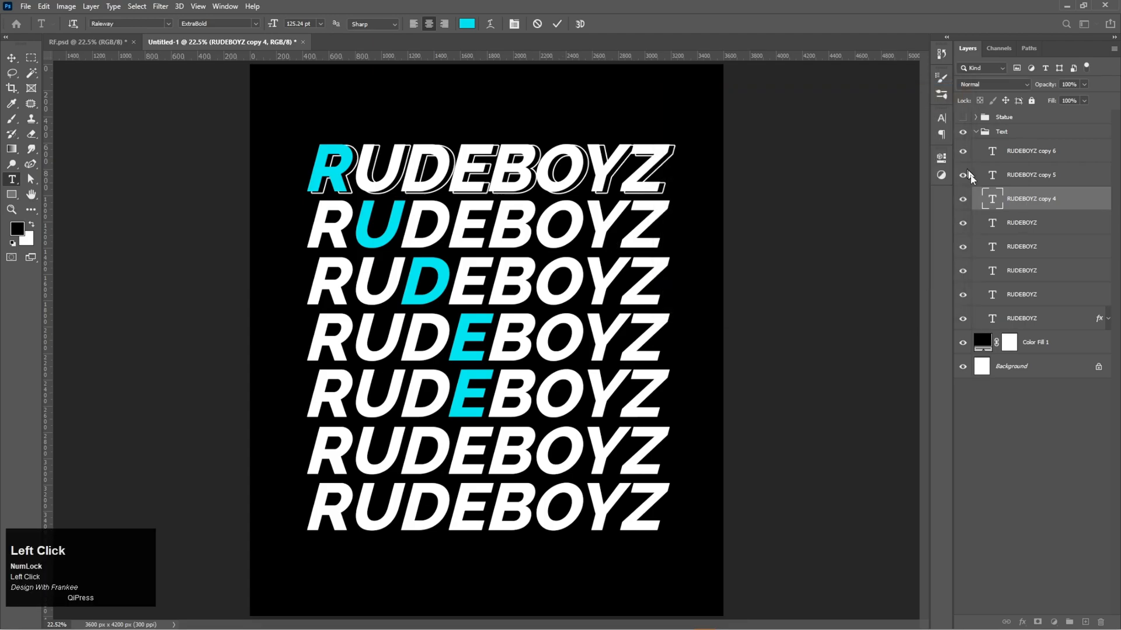
Recolour the B in the fifth RUDEBOYZ line to cyan 22d5e4, sampled from the E above
{"action": "left_click_drag", "start_coordinate": [531, 383], "coordinate": [507, 384]}
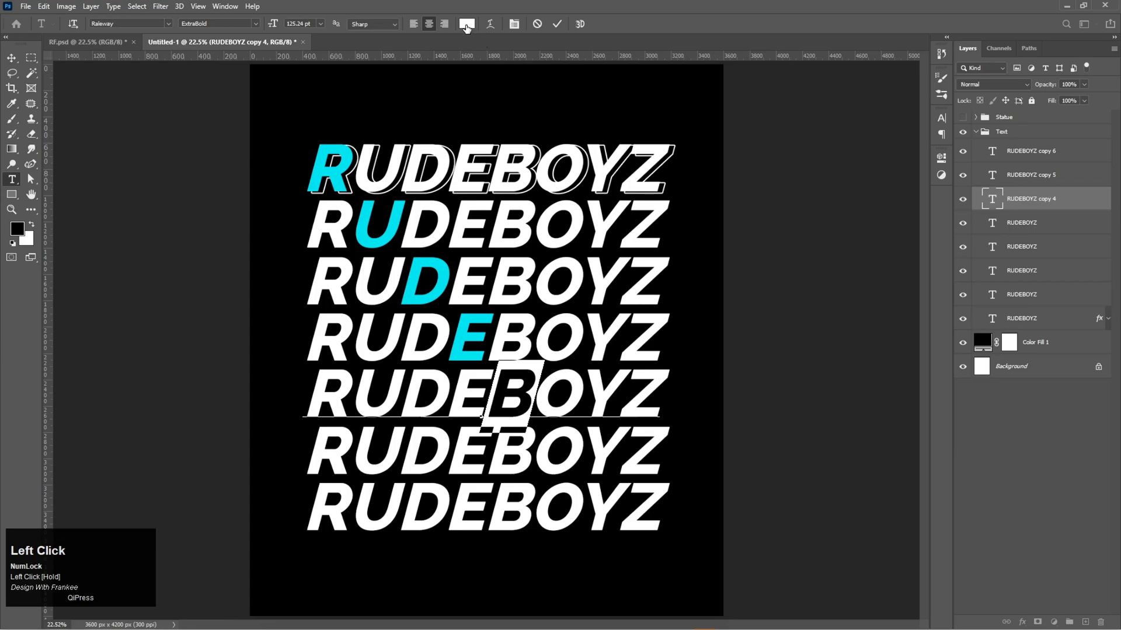
{"action": "left_click", "coordinate": [467, 24]}
{"action": "left_click", "coordinate": [470, 336]}
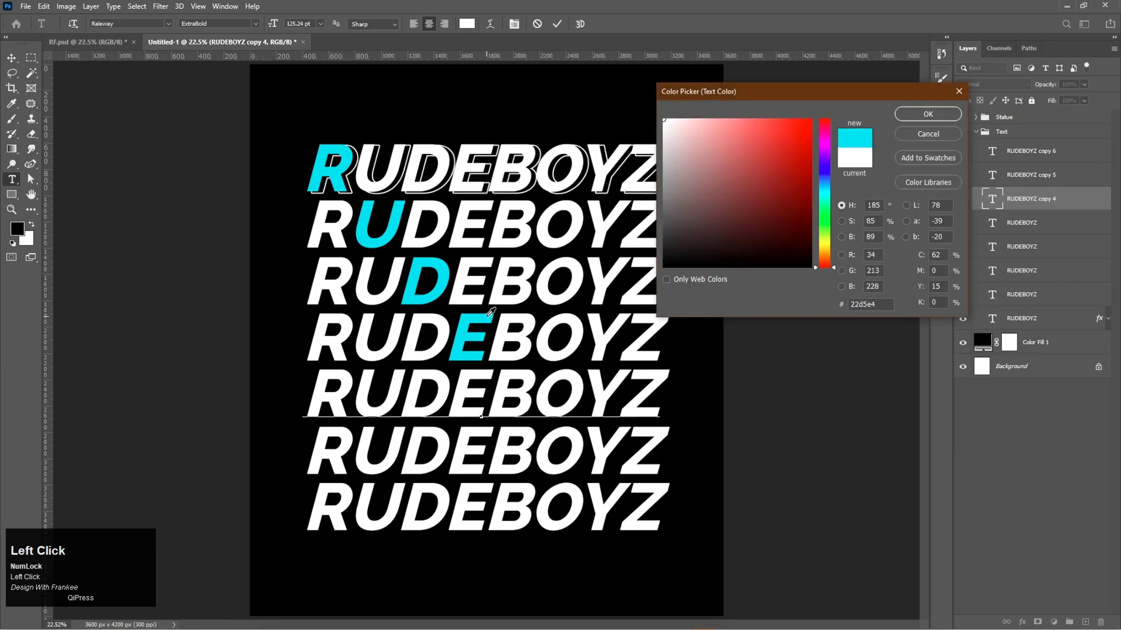
{"action": "left_click", "coordinate": [948, 117]}
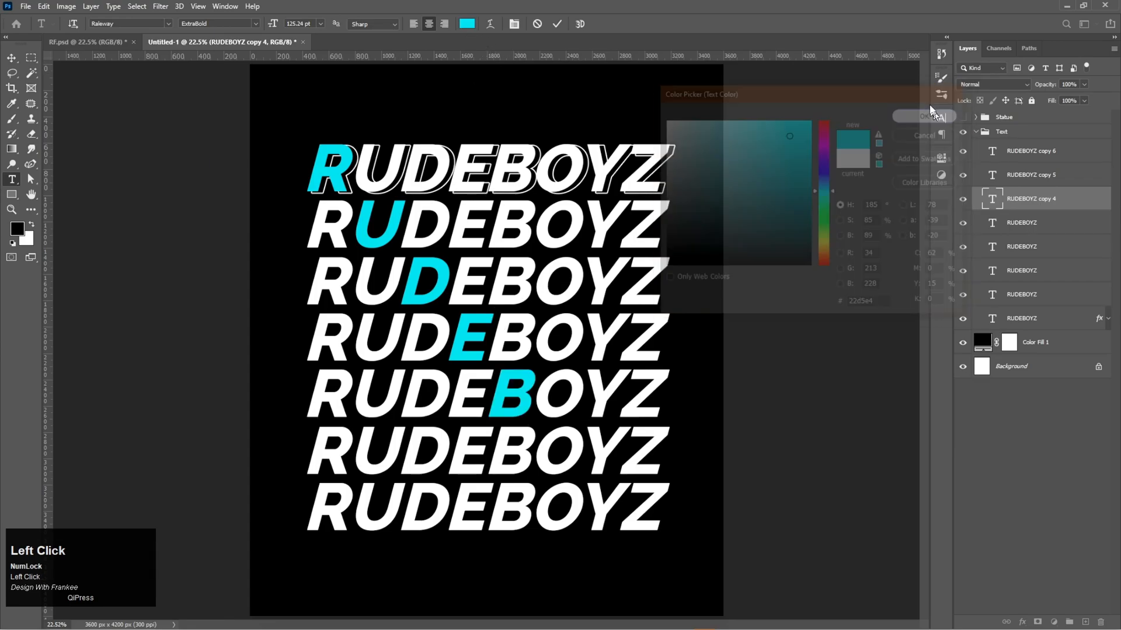
Recolour the O in the sixth RUDEBOYZ line to cyan 22d5e4, sampled from the B above, and commit the text edit
{"action": "left_click", "coordinate": [994, 181]}
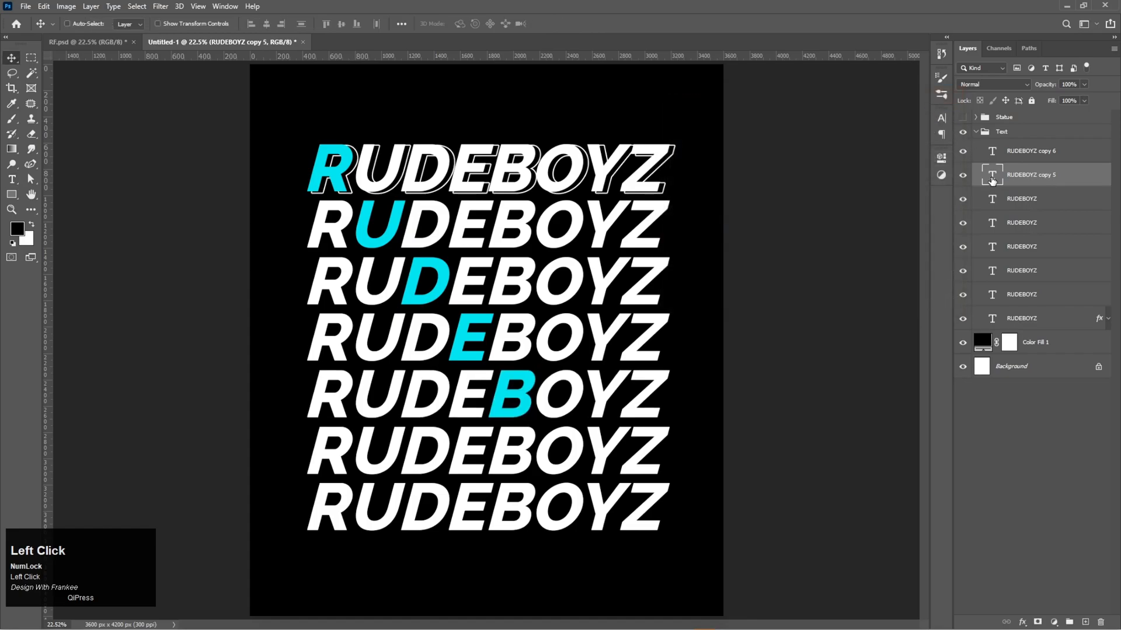
{"action": "double_click", "coordinate": [585, 452]}
{"action": "left_click_drag", "start_coordinate": [585, 452], "coordinate": [554, 451]}
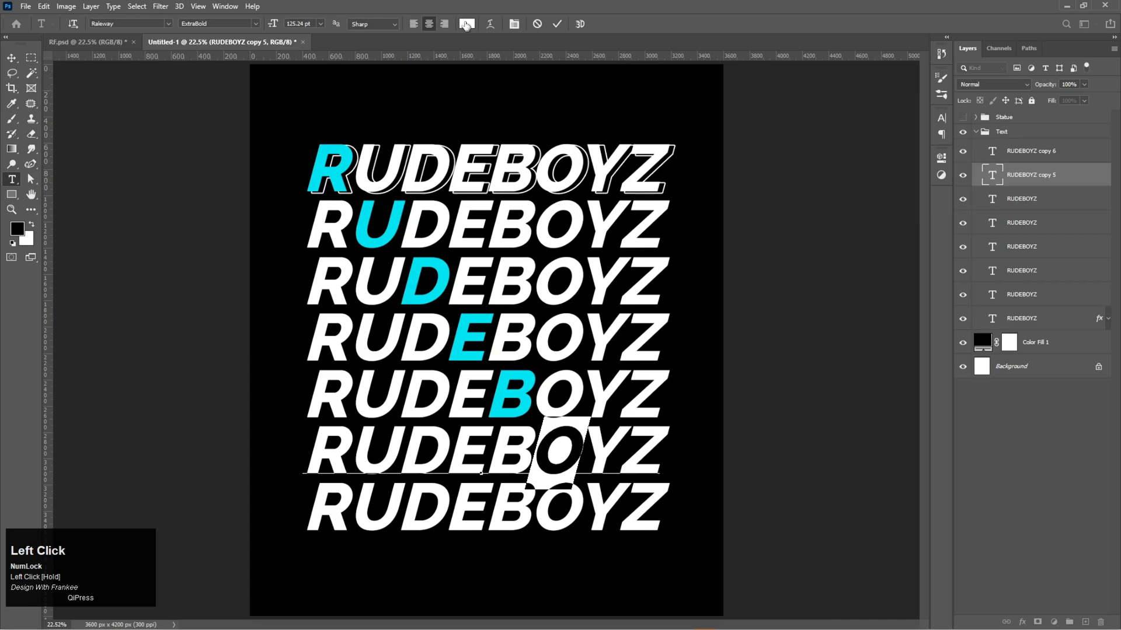
{"action": "left_click", "coordinate": [466, 24]}
{"action": "left_click", "coordinate": [532, 374]}
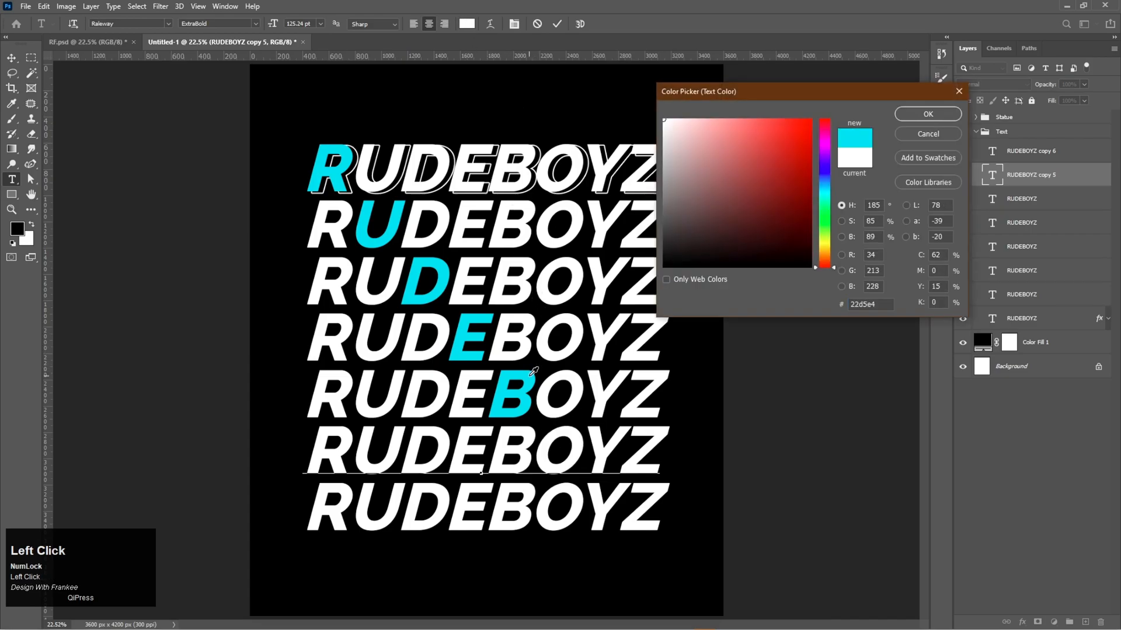
{"action": "left_click", "coordinate": [926, 111]}
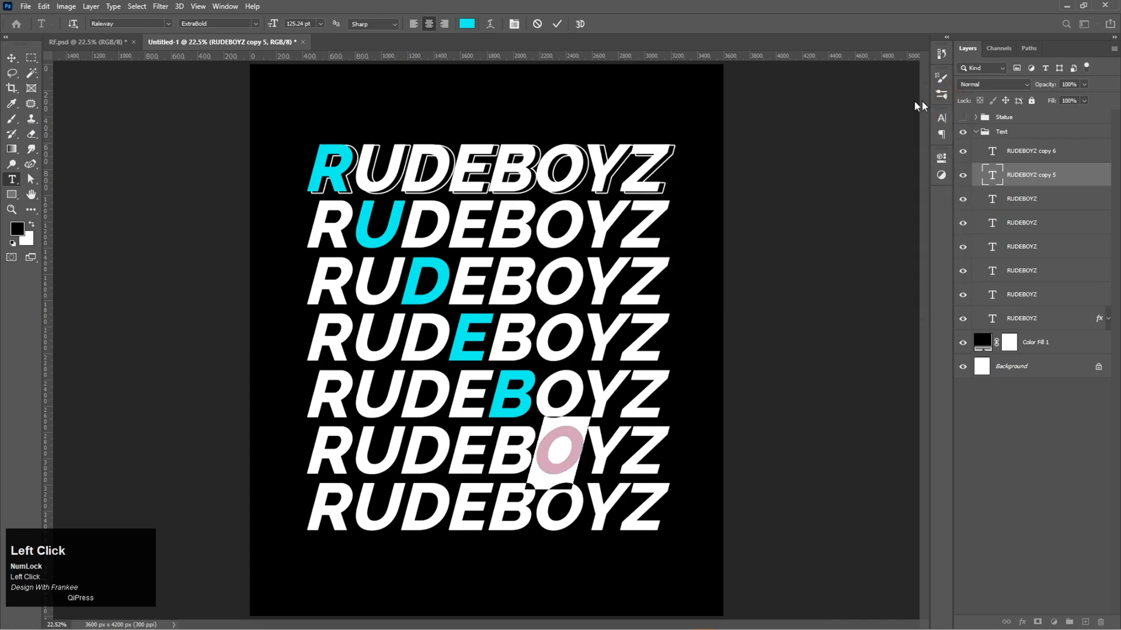
{"action": "left_click", "coordinate": [557, 24]}
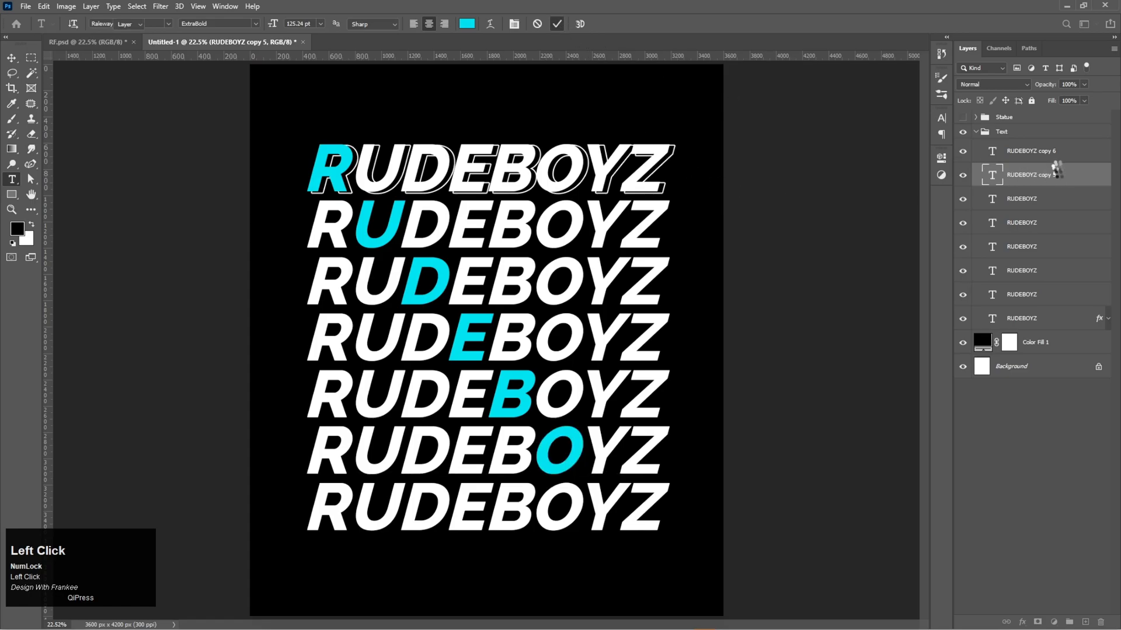
Recolour the Z in the seventh RUDEBOYZ line to cyan 22d5e4, sampled from the O above, and commit the text edit
{"action": "key", "text": "v"}
{"action": "left_click", "coordinate": [1048, 153]}
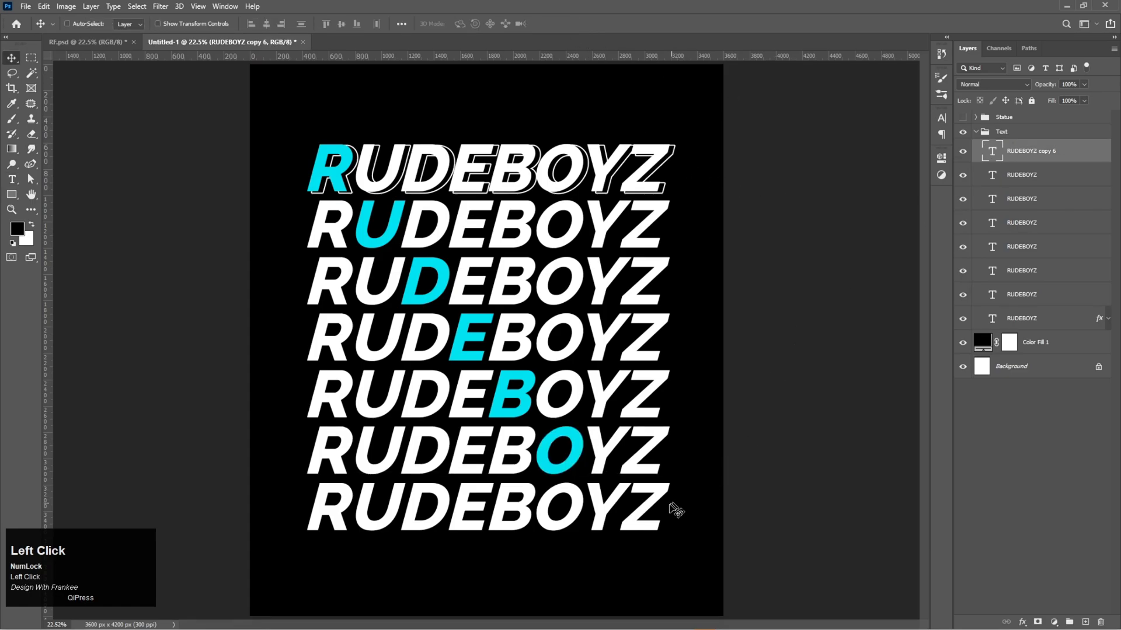
{"action": "double_click", "coordinate": [662, 503]}
{"action": "left_click", "coordinate": [647, 497]}
{"action": "left_click_drag", "start_coordinate": [646, 497], "coordinate": [616, 503]}
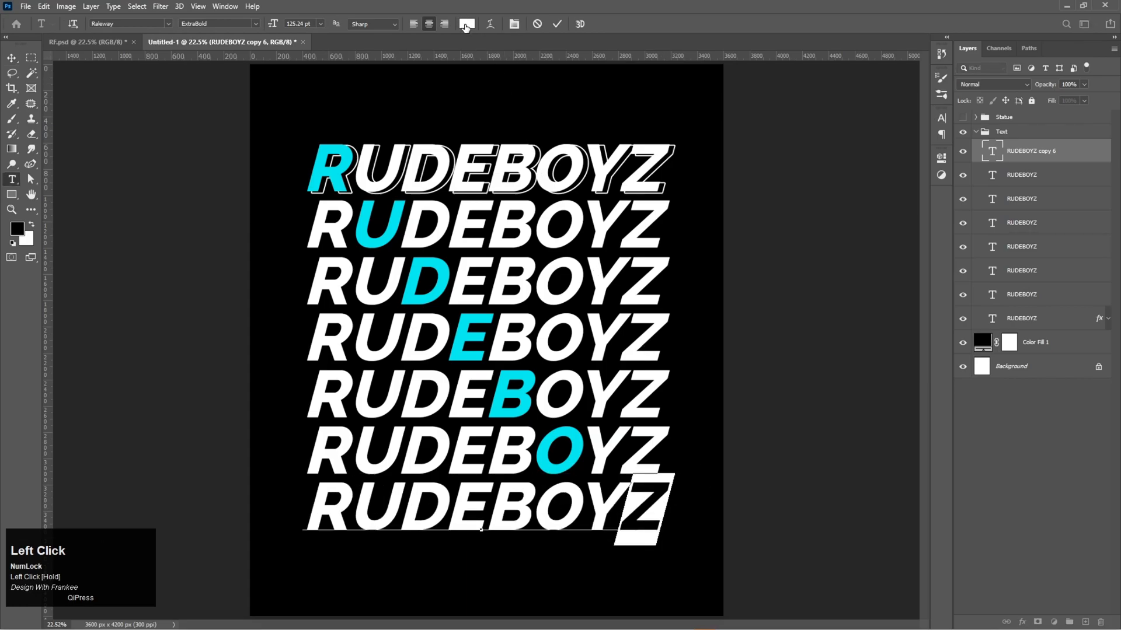
{"action": "left_click", "coordinate": [465, 25]}
{"action": "left_click", "coordinate": [572, 437]}
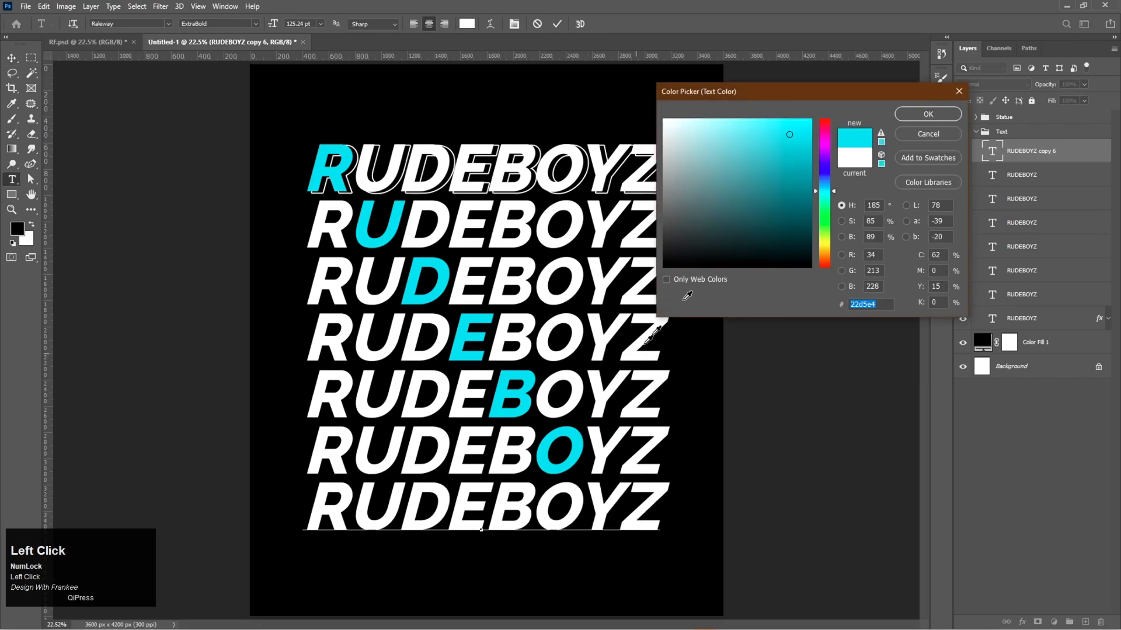
{"action": "left_click", "coordinate": [928, 114]}
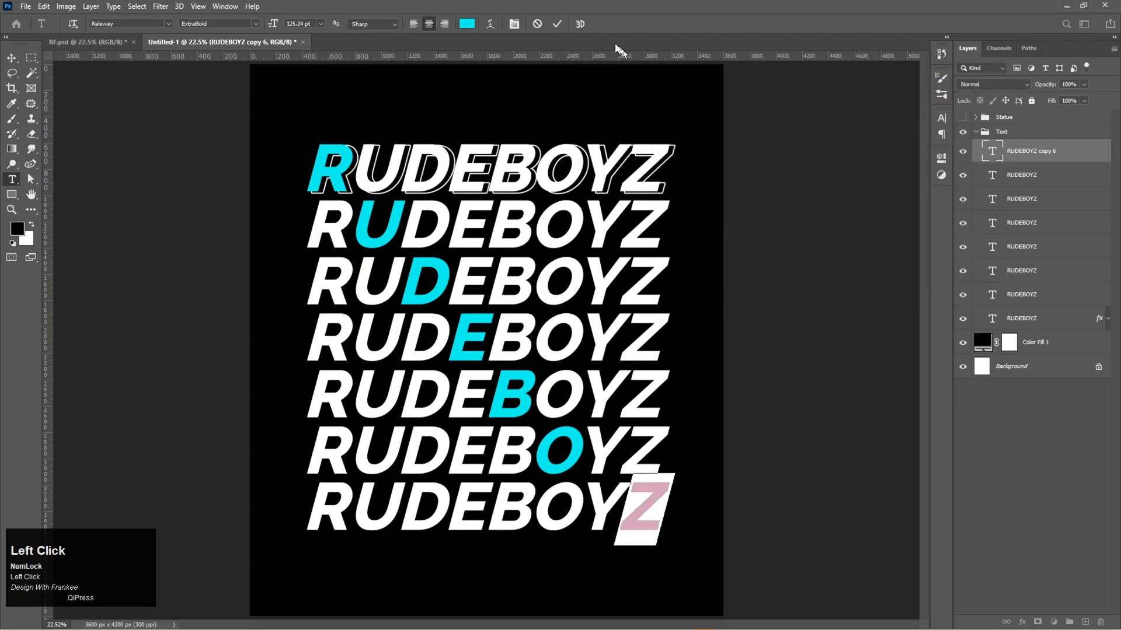
{"action": "left_click", "coordinate": [557, 24]}
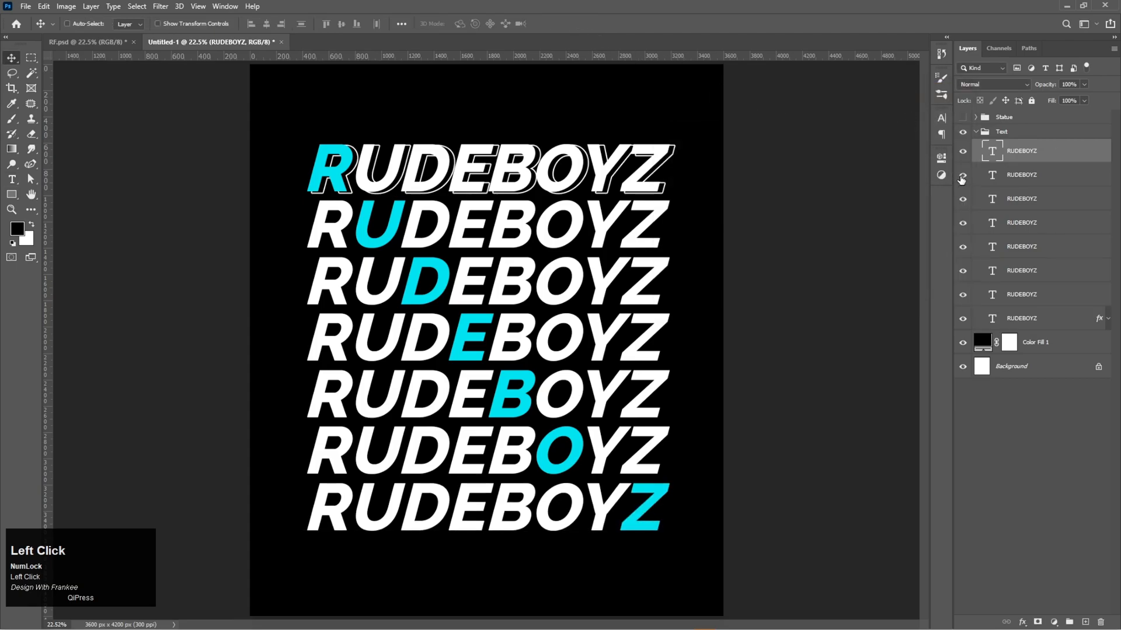
Collapse the Text group and show the Statue group over the lettering
{"action": "left_click", "coordinate": [979, 132]}
{"action": "left_click", "coordinate": [965, 119]}
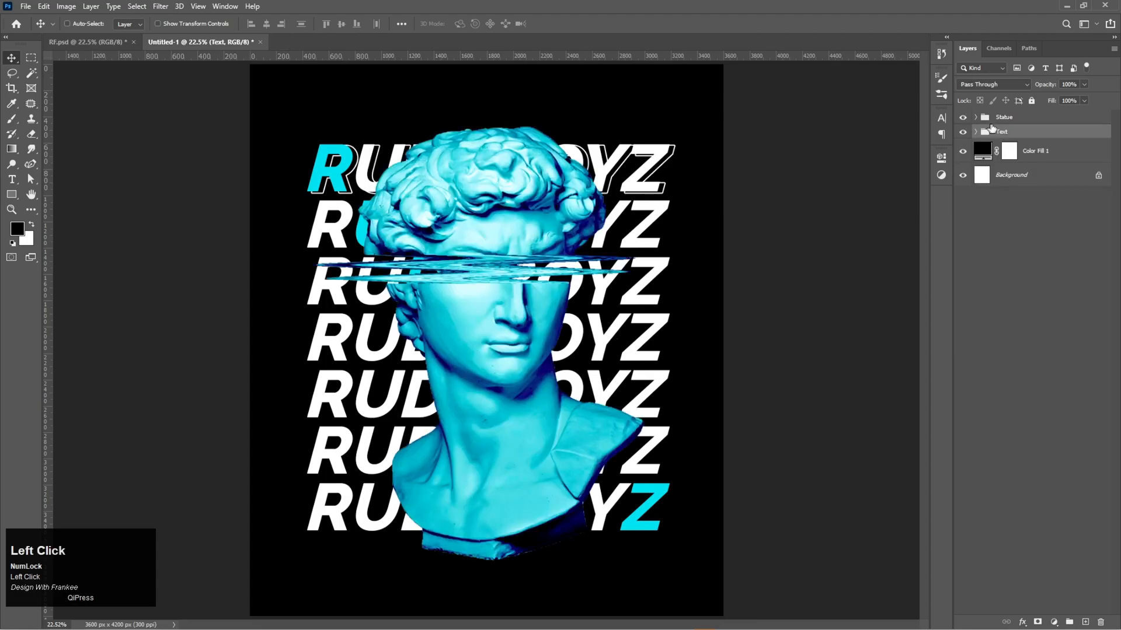
{"action": "left_click", "coordinate": [1009, 122]}
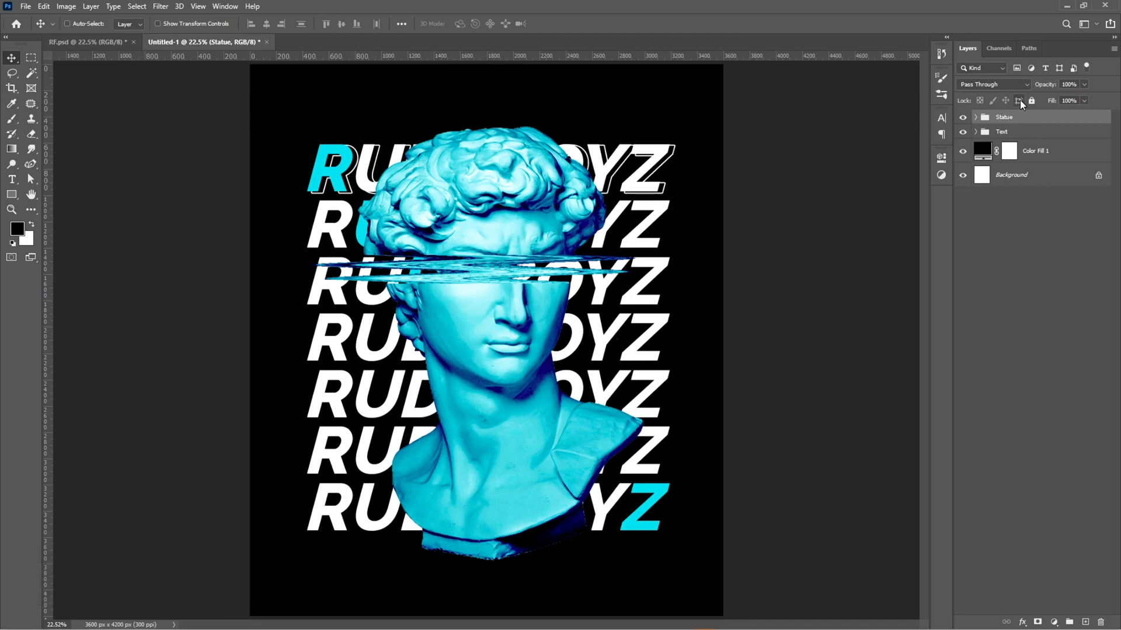
Scale the Text group to 109.53% and centre it horizontally on the canvas behind the statue
{"action": "left_click", "coordinate": [1015, 133]}
{"action": "key", "text": "ctrl+t"}
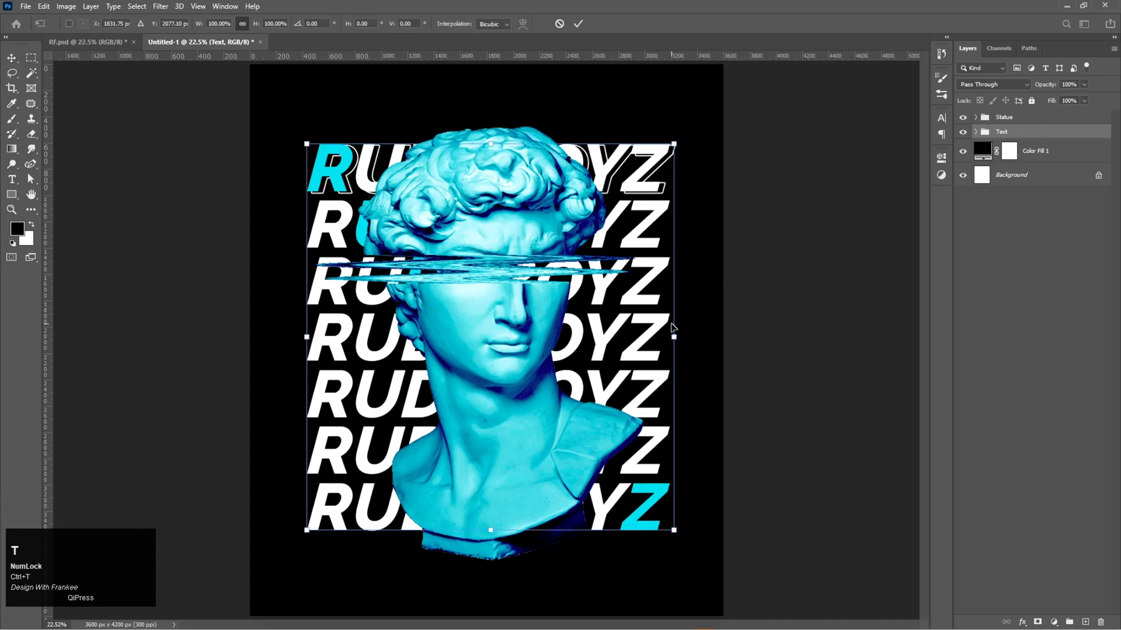
{"action": "left_click_drag", "start_coordinate": [674, 337], "coordinate": [691, 342]}
{"action": "left_click_drag", "start_coordinate": [528, 312], "coordinate": [523, 303]}
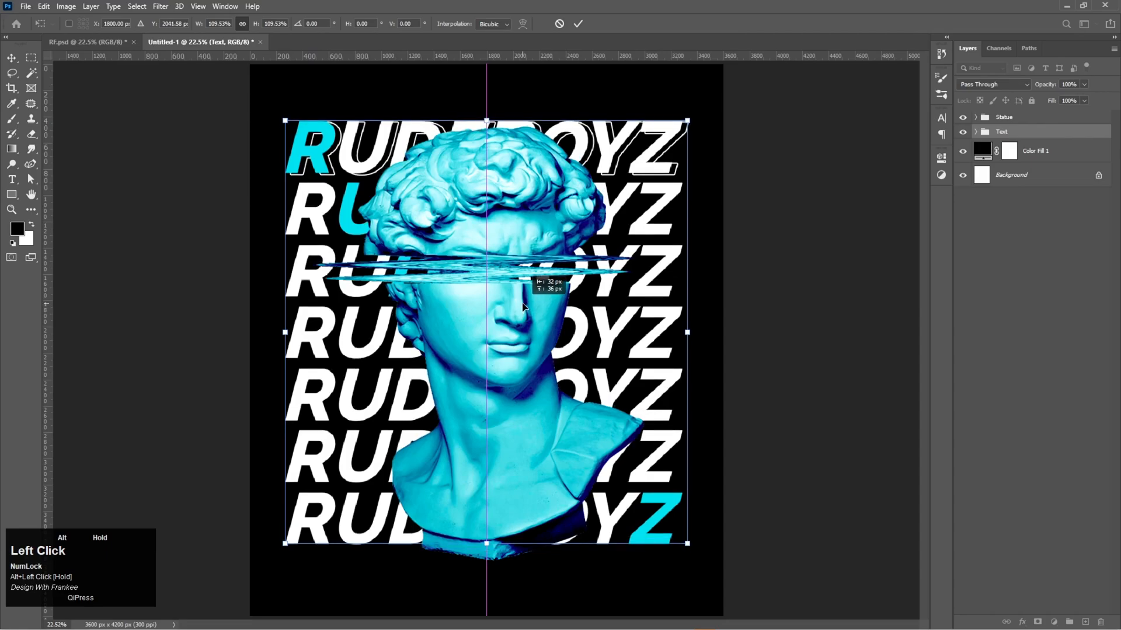
{"action": "key", "text": "Return"}
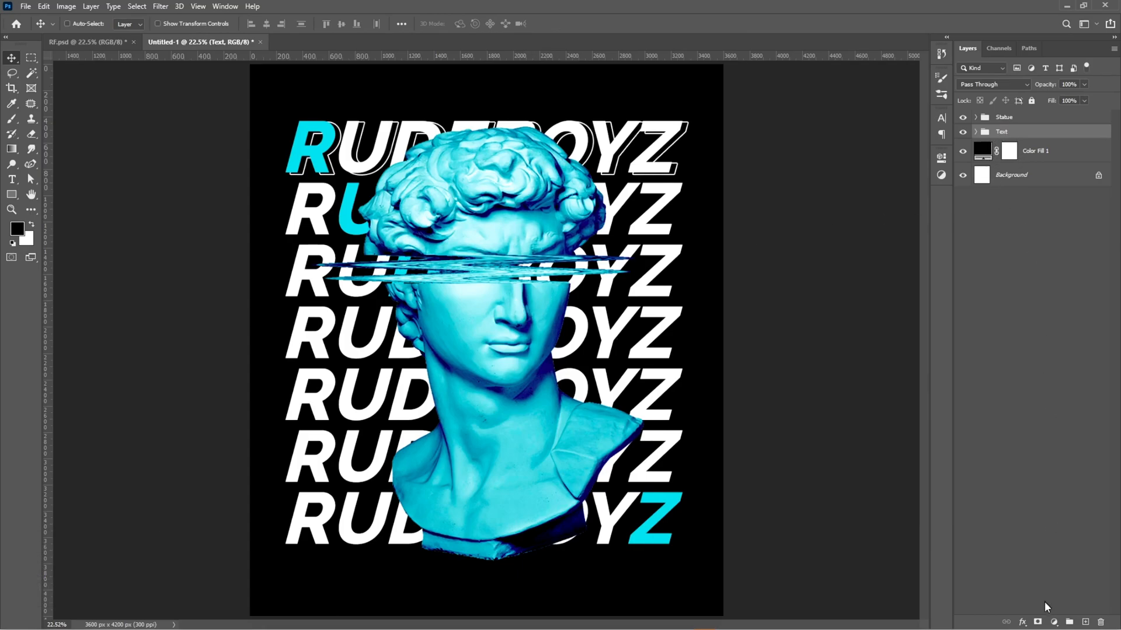
Add a layer mask to the Text group and load the statue layer's pixels as a selection expanded by 30 pixels
{"action": "left_click", "coordinate": [1037, 622]}
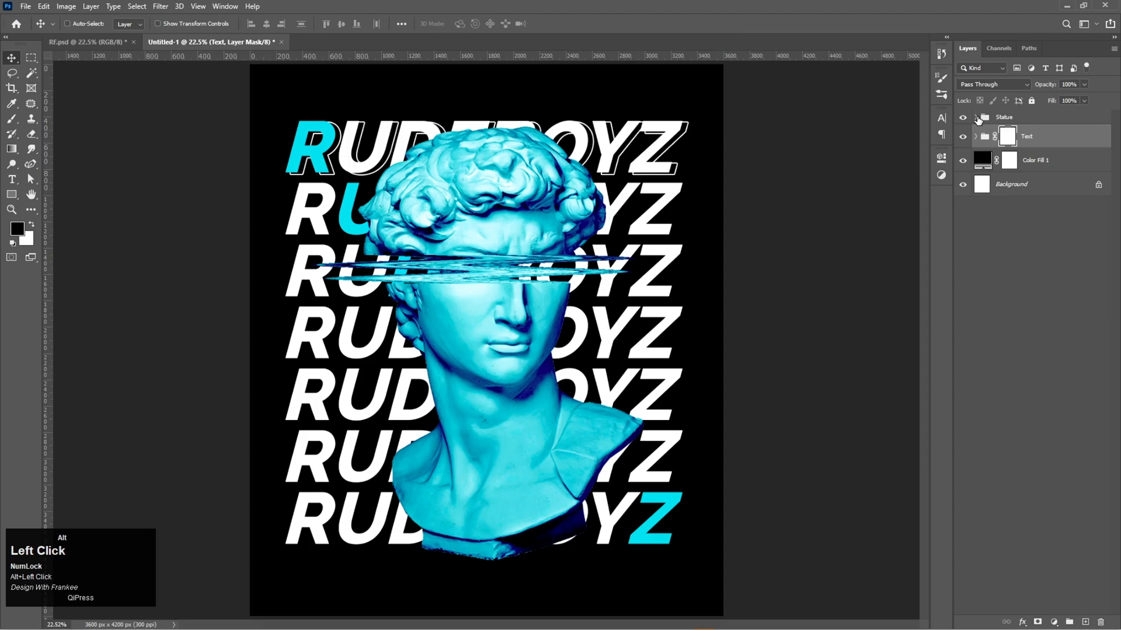
{"action": "left_click", "coordinate": [977, 117]}
{"action": "right_click", "coordinate": [988, 162]}
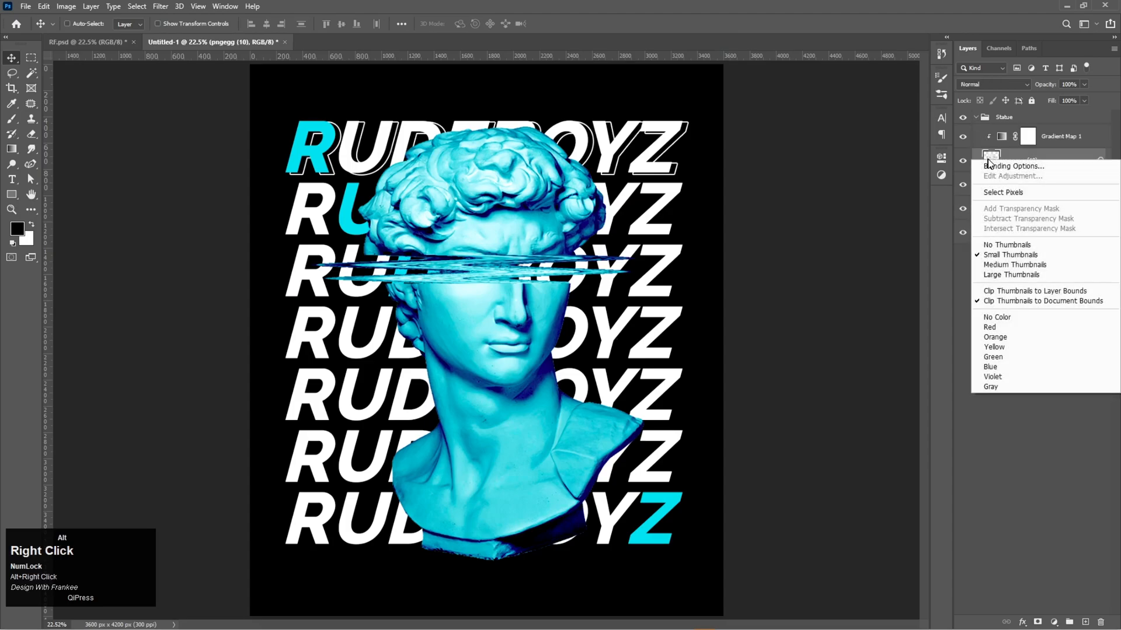
{"action": "left_click", "coordinate": [1003, 193]}
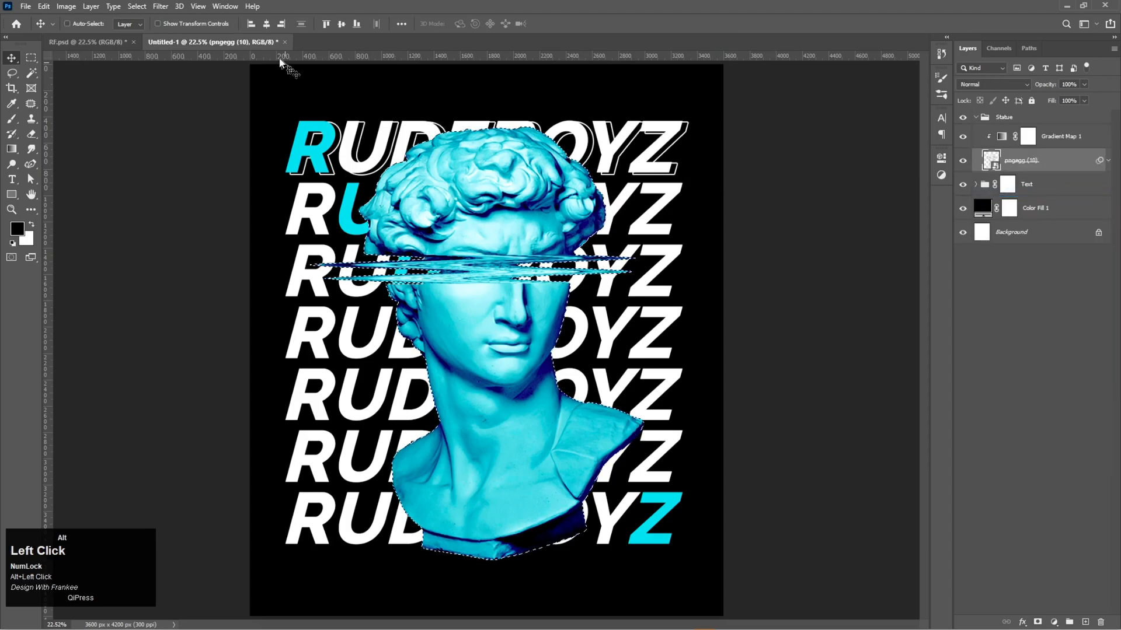
{"action": "left_click", "coordinate": [137, 6]}
{"action": "mouse_move", "coordinate": [148, 173]}
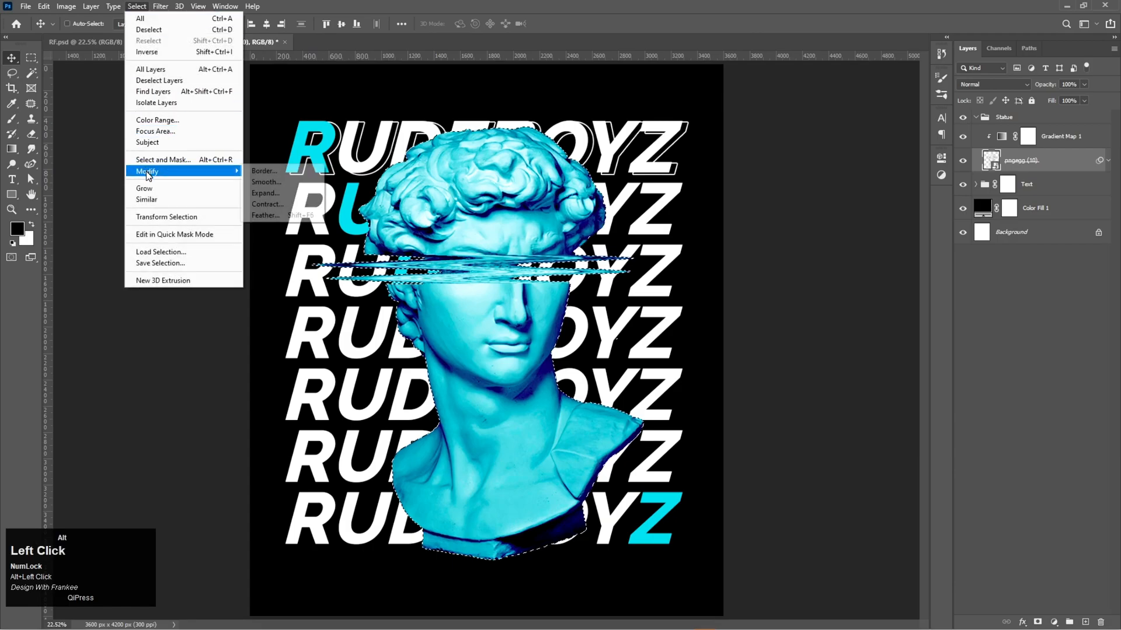
{"action": "left_click", "coordinate": [266, 193]}
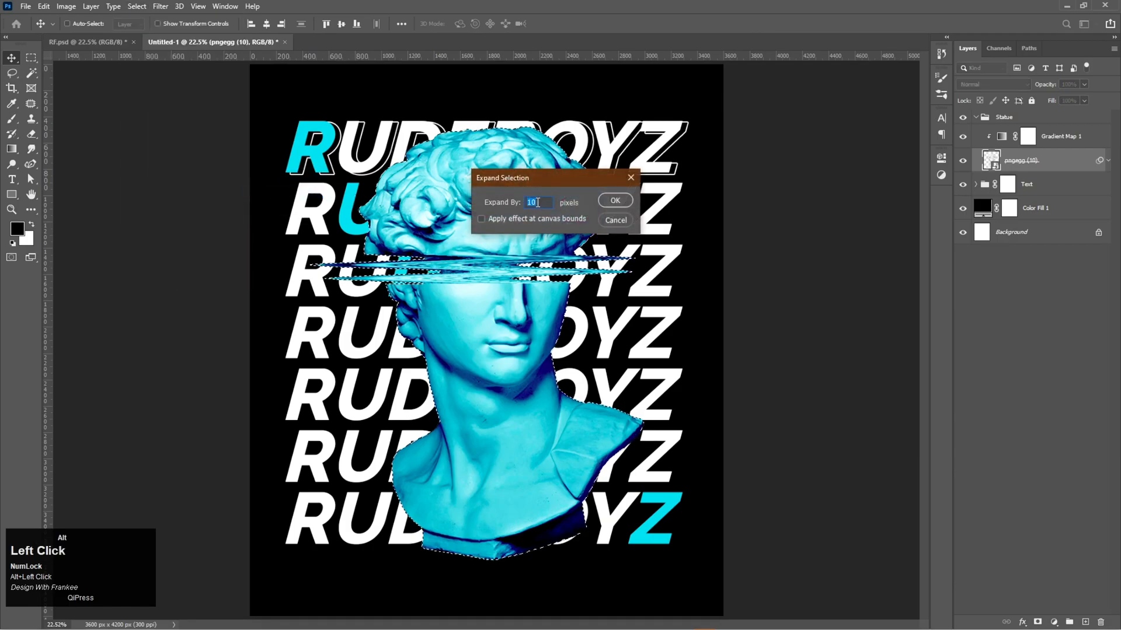
{"action": "type", "text": "30"}
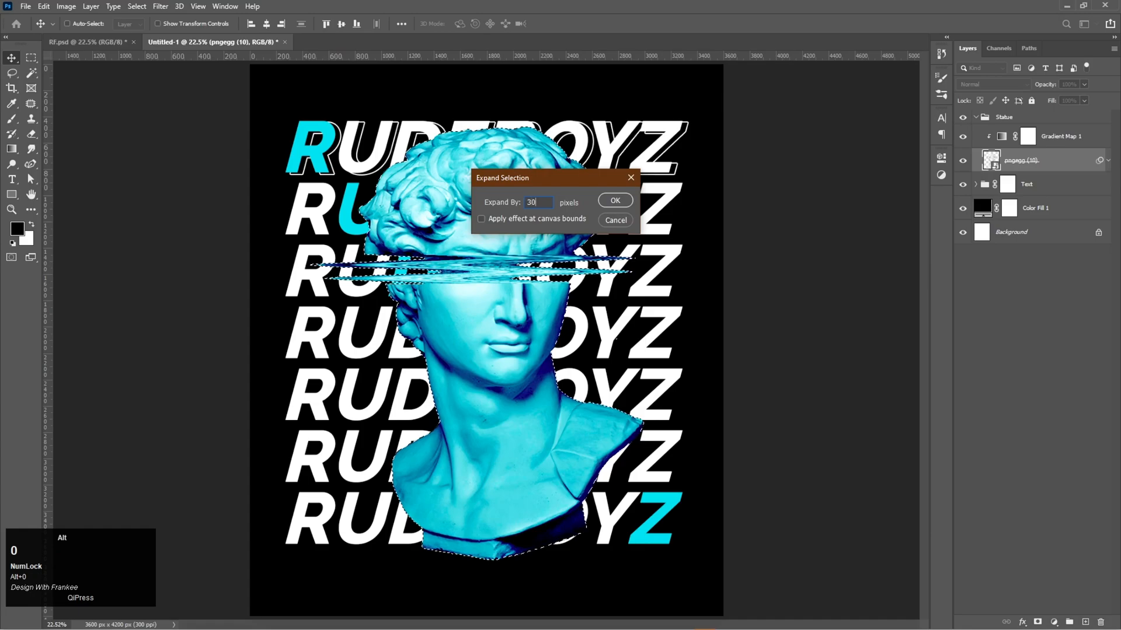
{"action": "key", "text": "Return"}
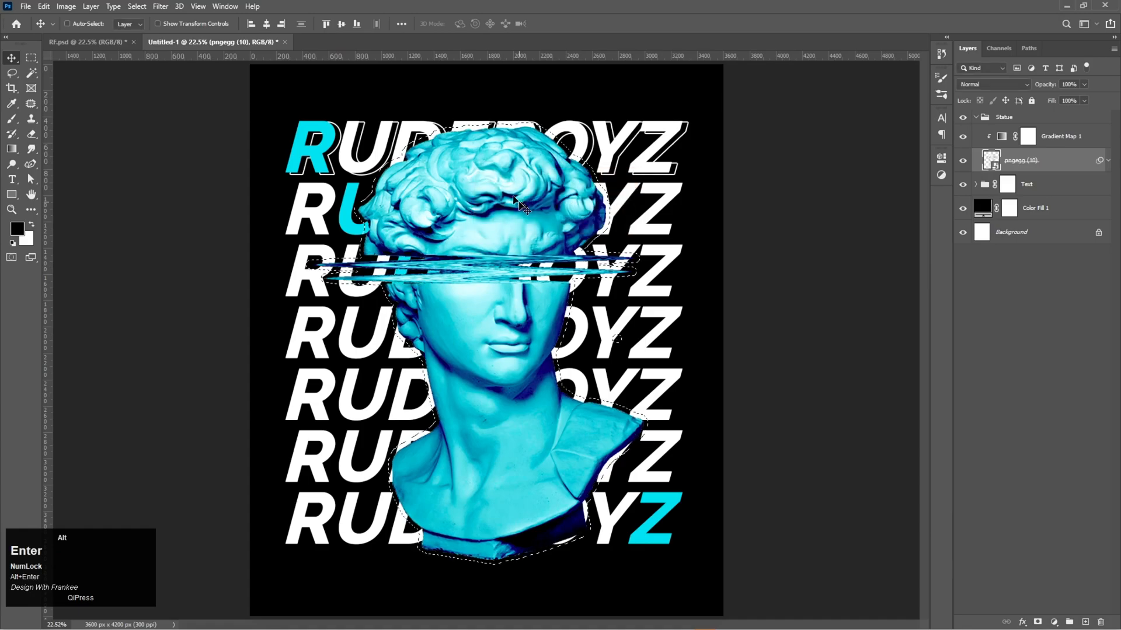
Fill the expanded statue selection with black (000000) on the Text group's mask, and deselect
{"action": "left_click", "coordinate": [976, 117], "text": "alt"}
{"action": "left_click", "coordinate": [1001, 140]}
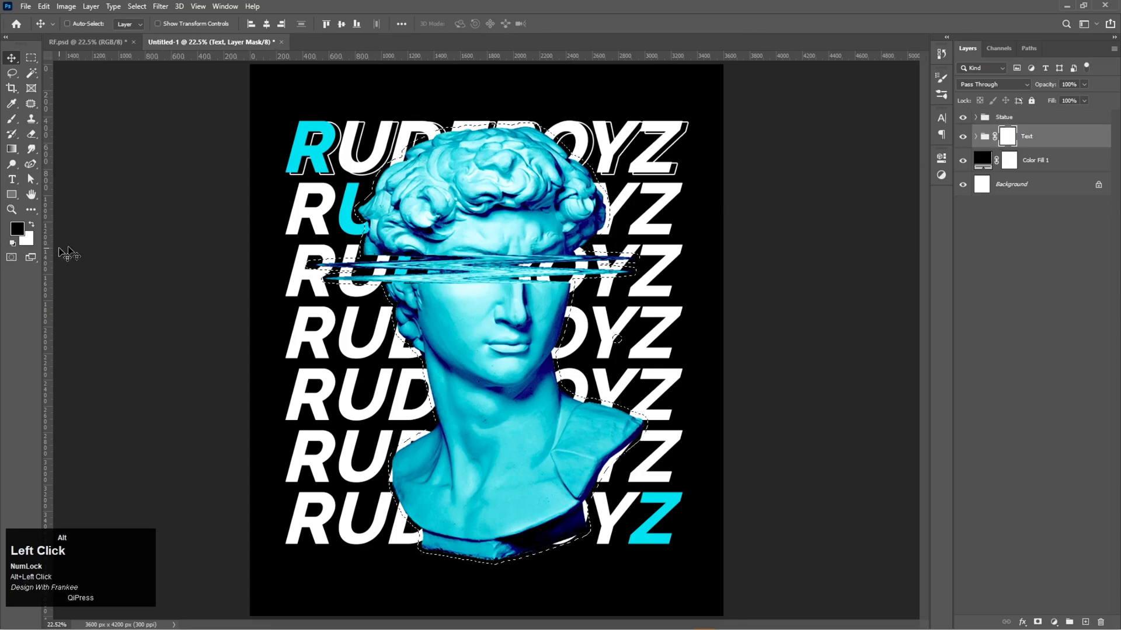
{"action": "left_click", "coordinate": [16, 229]}
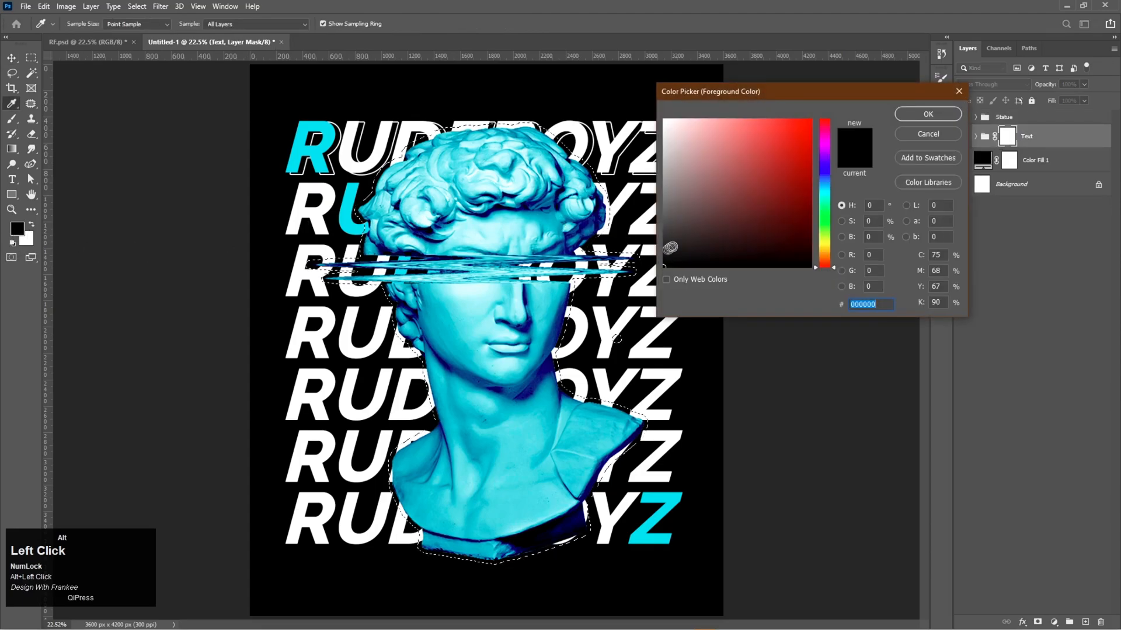
{"action": "left_click", "coordinate": [927, 114]}
{"action": "key", "text": "alt+BackSpace"}
{"action": "key", "text": "ctrl+d"}
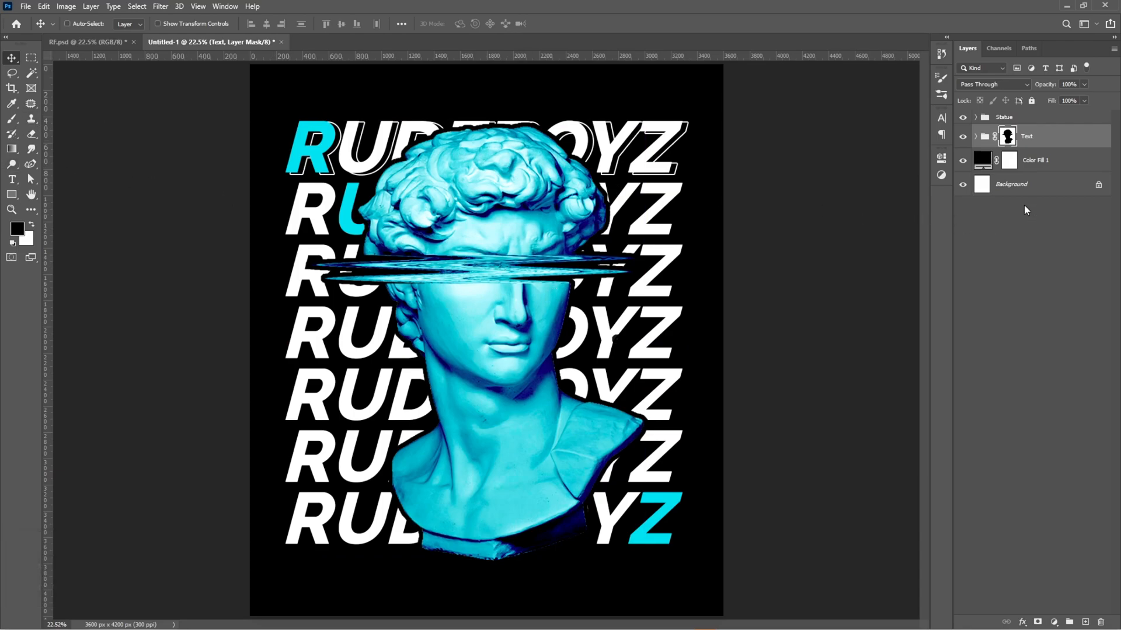
Scale the Statue and Text groups down together and centre them on the canvas, leaving wider black margins
{"action": "left_click", "coordinate": [1022, 118], "text": "ctrl"}
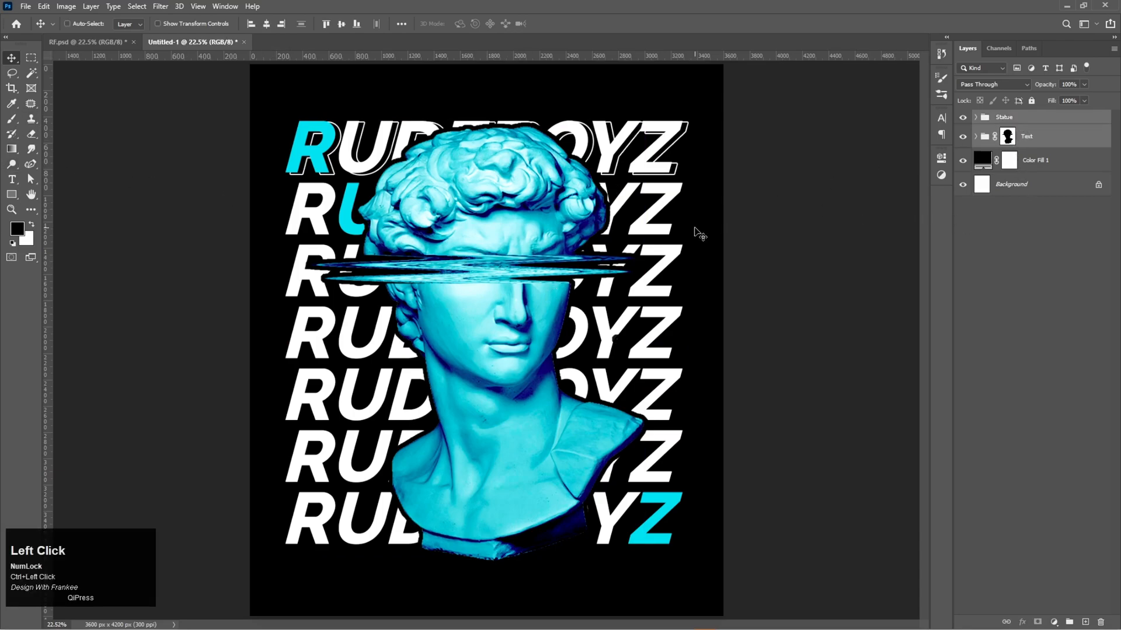
{"action": "key", "text": "ctrl+t"}
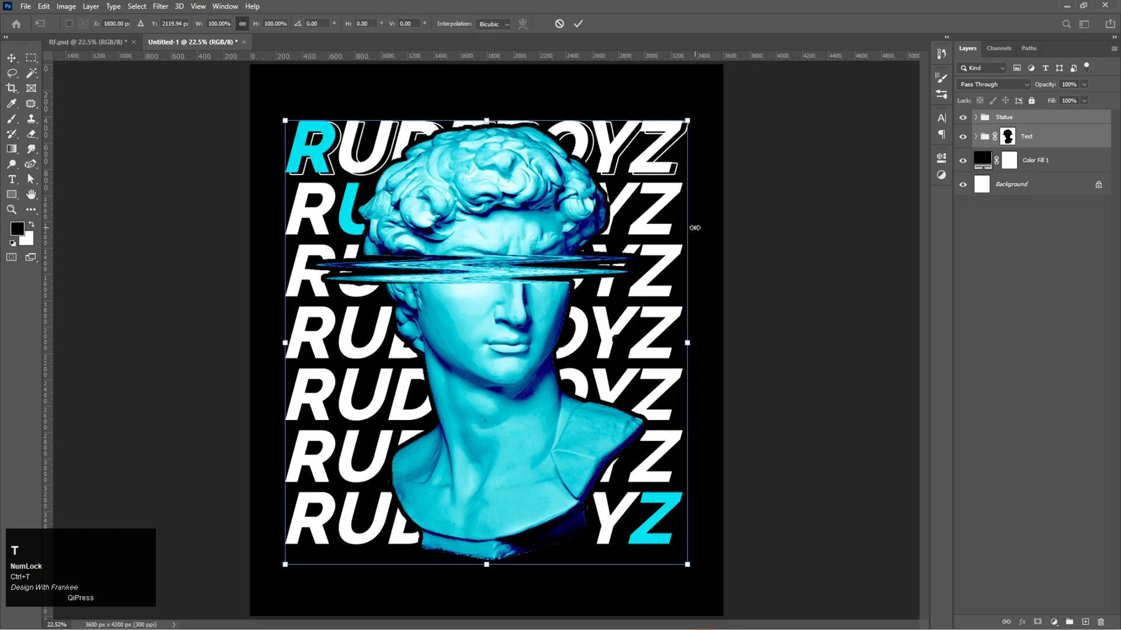
{"action": "left_click_drag", "start_coordinate": [688, 343], "coordinate": [659, 348]}
{"action": "left_click_drag", "start_coordinate": [470, 362], "coordinate": [470, 354]}
{"action": "key", "text": "Return"}
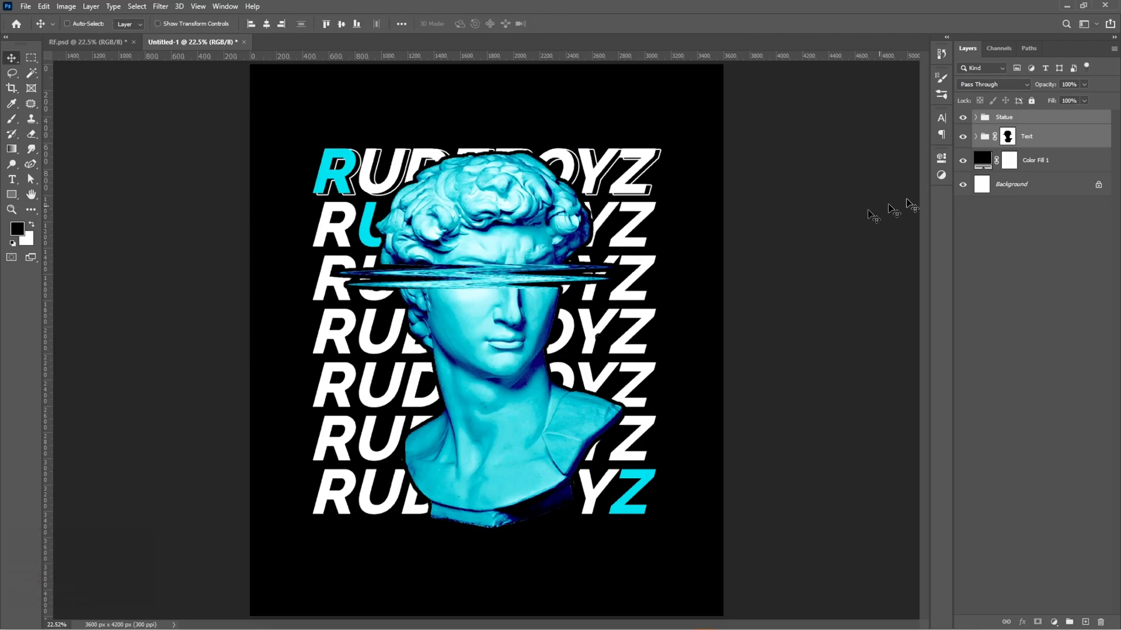
Place the pngegg (25) tape image above the Statue group, scaled to 43.83% and rotated 12.77° over the first line's R
{"action": "left_click", "coordinate": [1014, 121]}
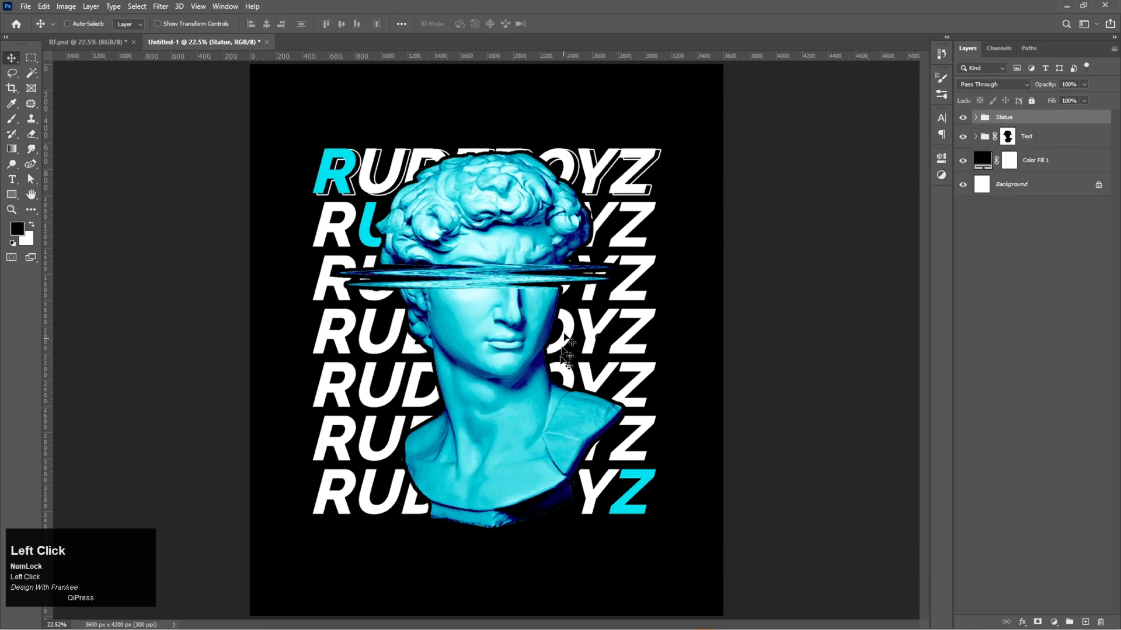
{"action": "left_click", "coordinate": [511, 620]}
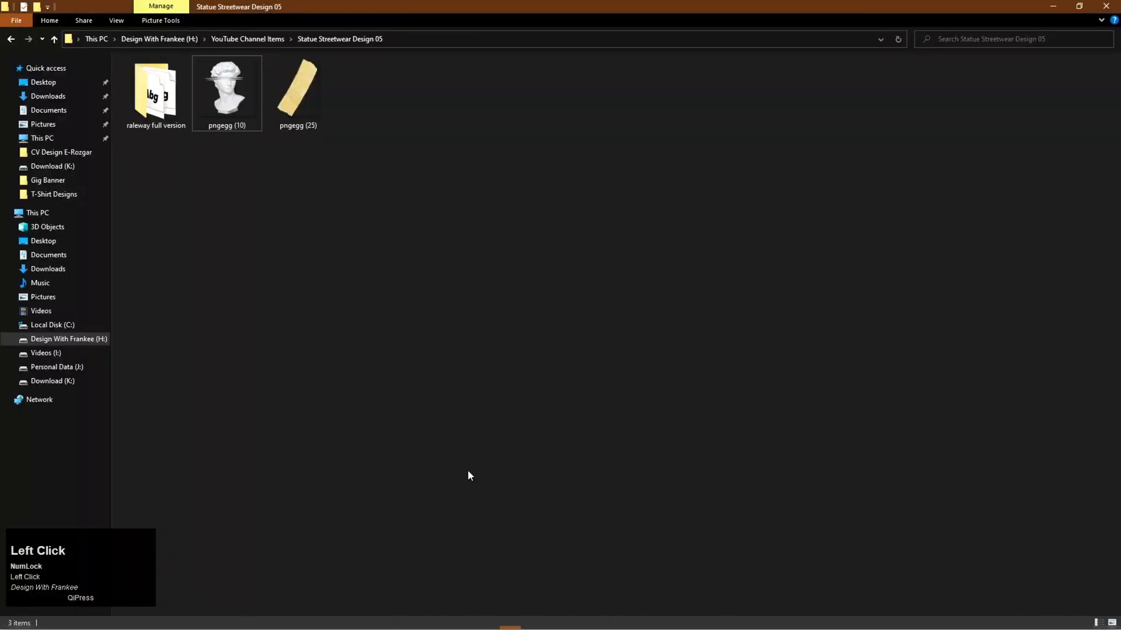
{"action": "left_click_drag", "start_coordinate": [298, 82], "coordinate": [327, 159]}
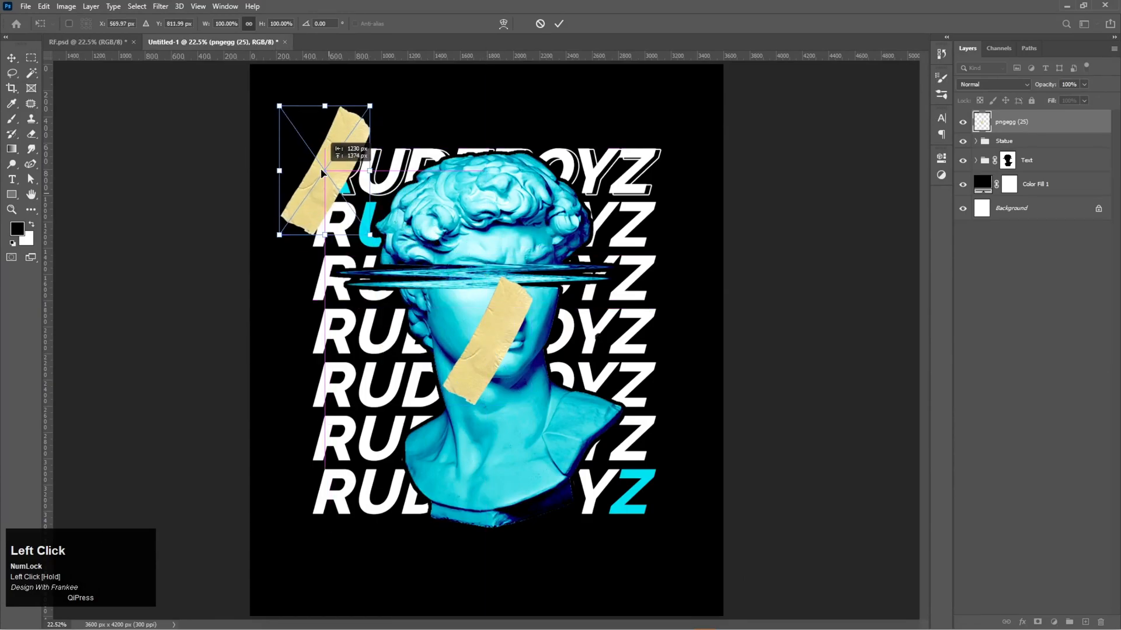
{"action": "mouse_move", "coordinate": [372, 95]}
{"action": "left_mouse_down"}
{"action": "mouse_move", "coordinate": [348, 114]}
{"action": "mouse_move", "coordinate": [365, 112]}
{"action": "left_mouse_up"}
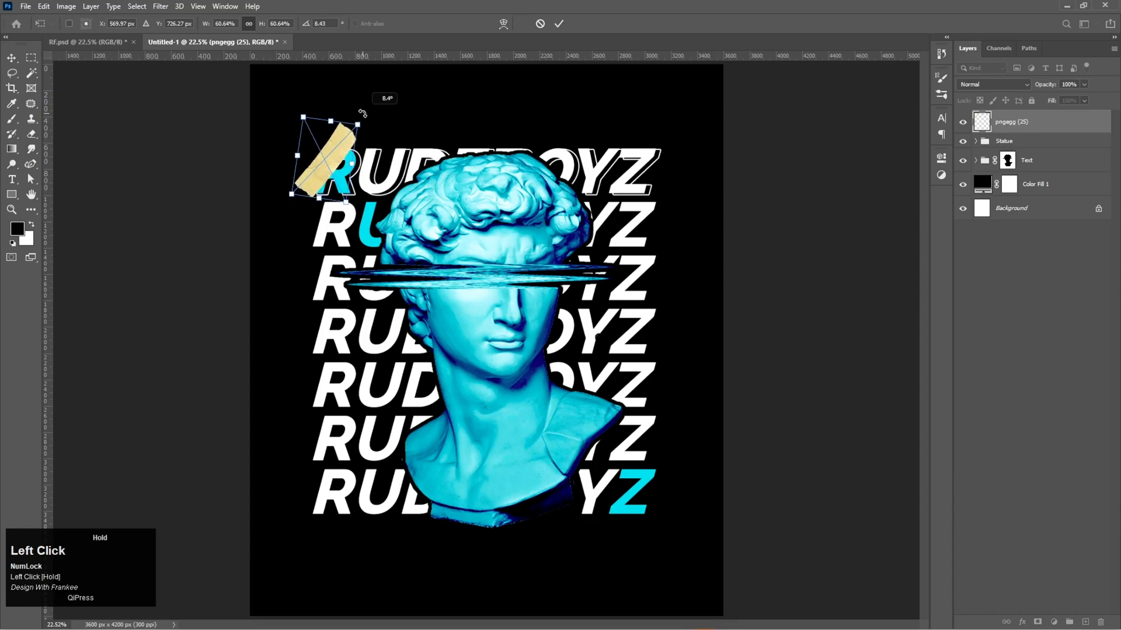
{"action": "left_click_drag", "start_coordinate": [338, 168], "coordinate": [330, 157]}
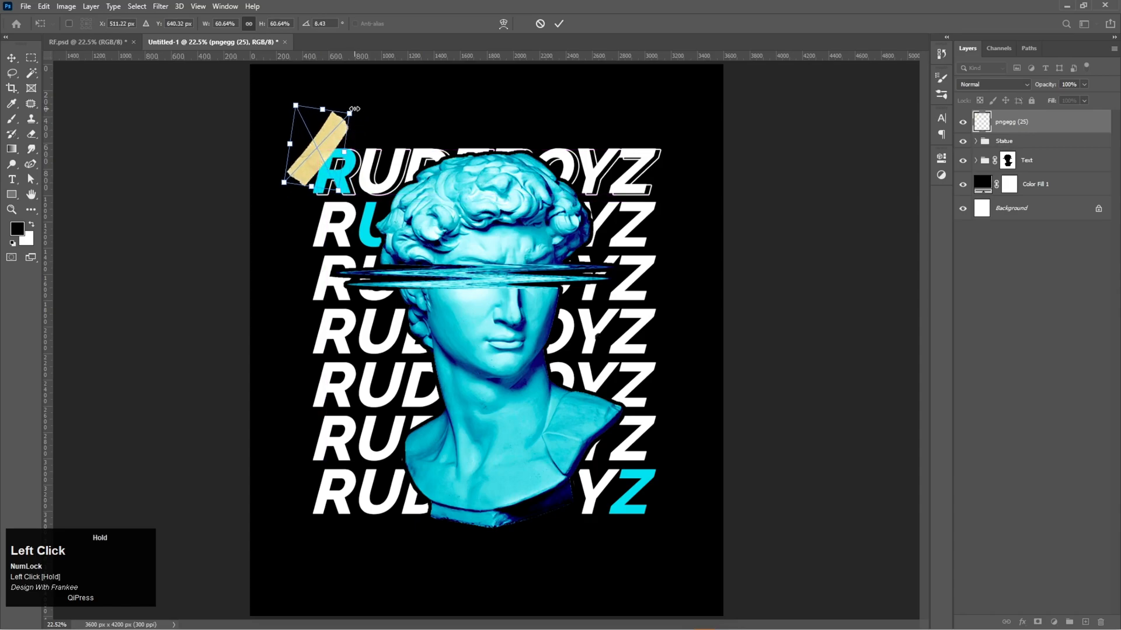
{"action": "left_click_drag", "start_coordinate": [351, 111], "coordinate": [334, 141]}
{"action": "left_click", "coordinate": [356, 122]}
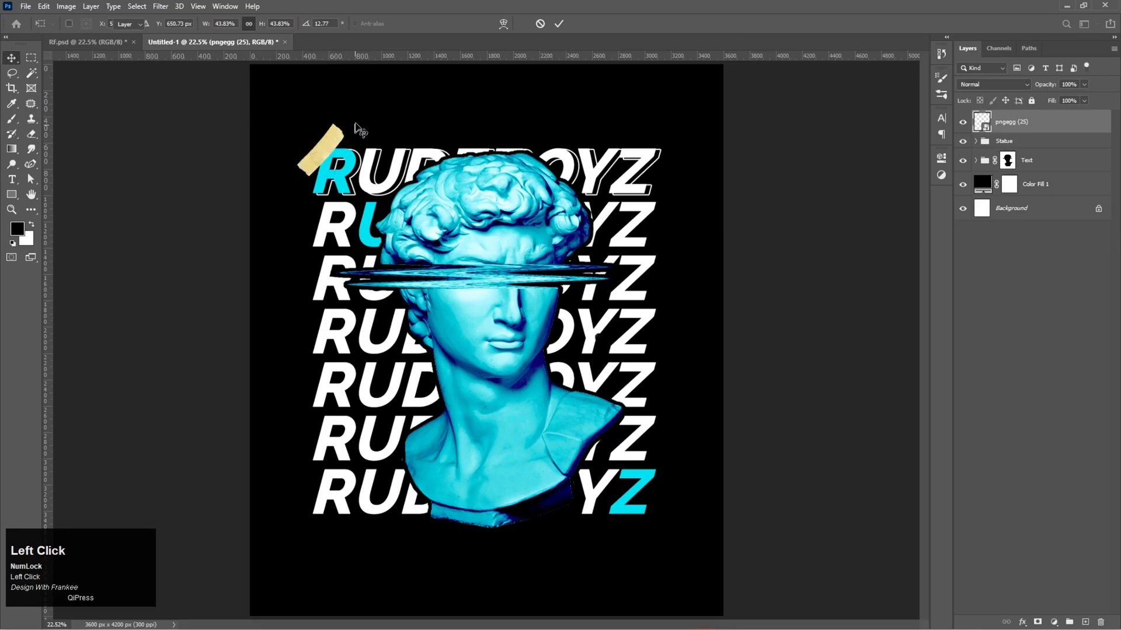
Rotate the tape further clockwise so it lies flatter across the upper-left corner of the first line's R
{"action": "key", "text": "ctrl+t"}
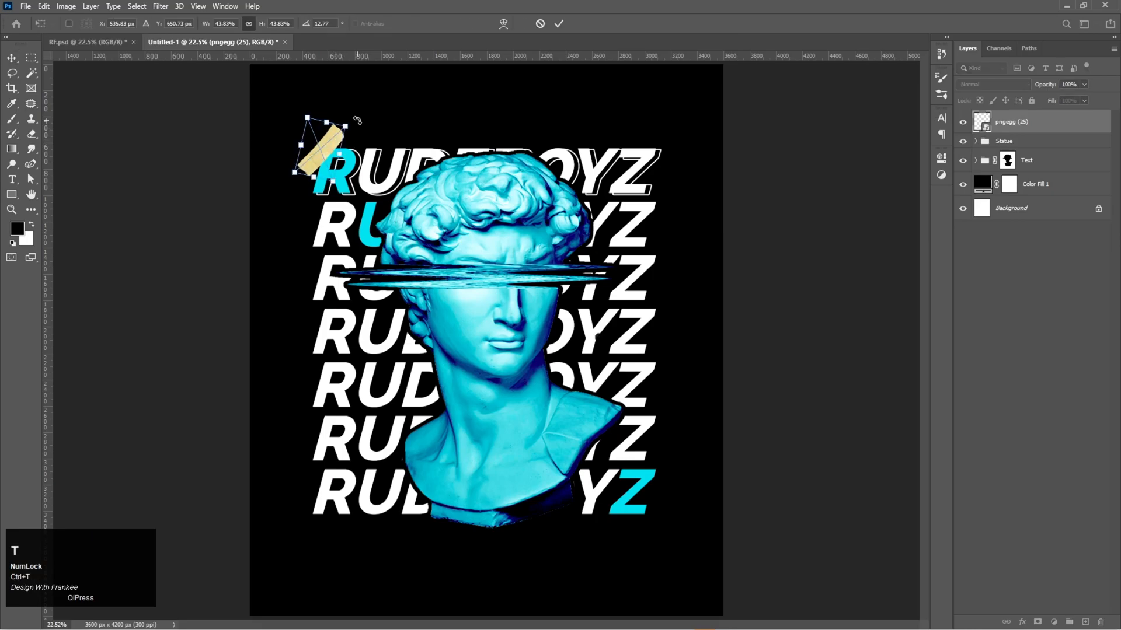
{"action": "left_click_drag", "start_coordinate": [359, 108], "coordinate": [332, 145]}
{"action": "key", "text": "Return"}
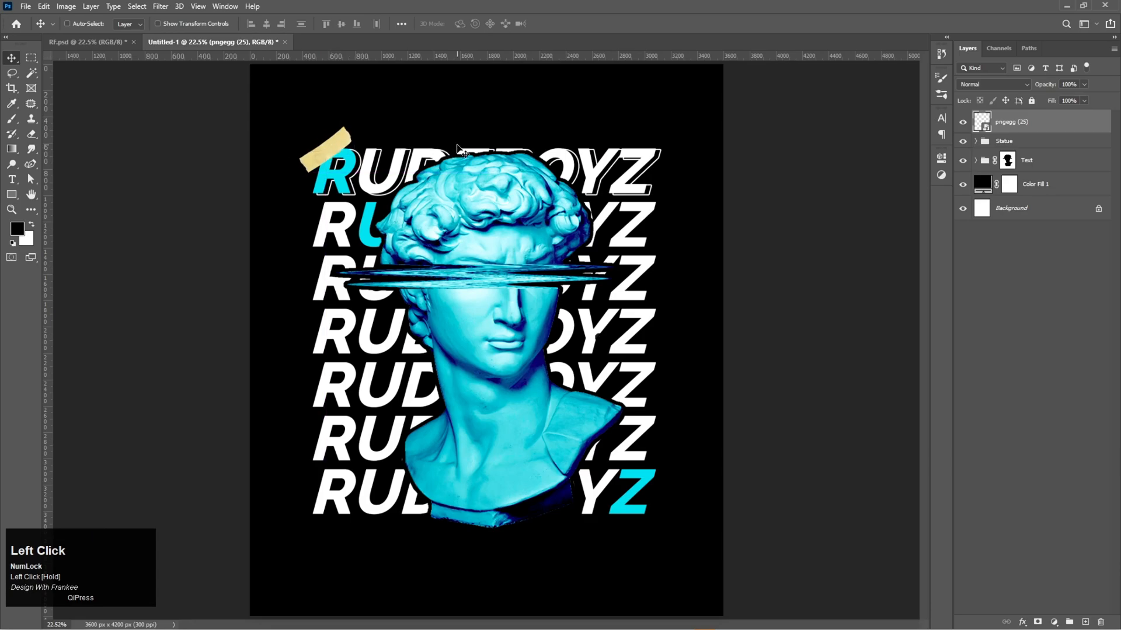
Add a Color Overlay to the pngegg (25) tape layer in cyan 22d5e4, sampled from the first line's R
{"action": "right_click", "coordinate": [1048, 123]}
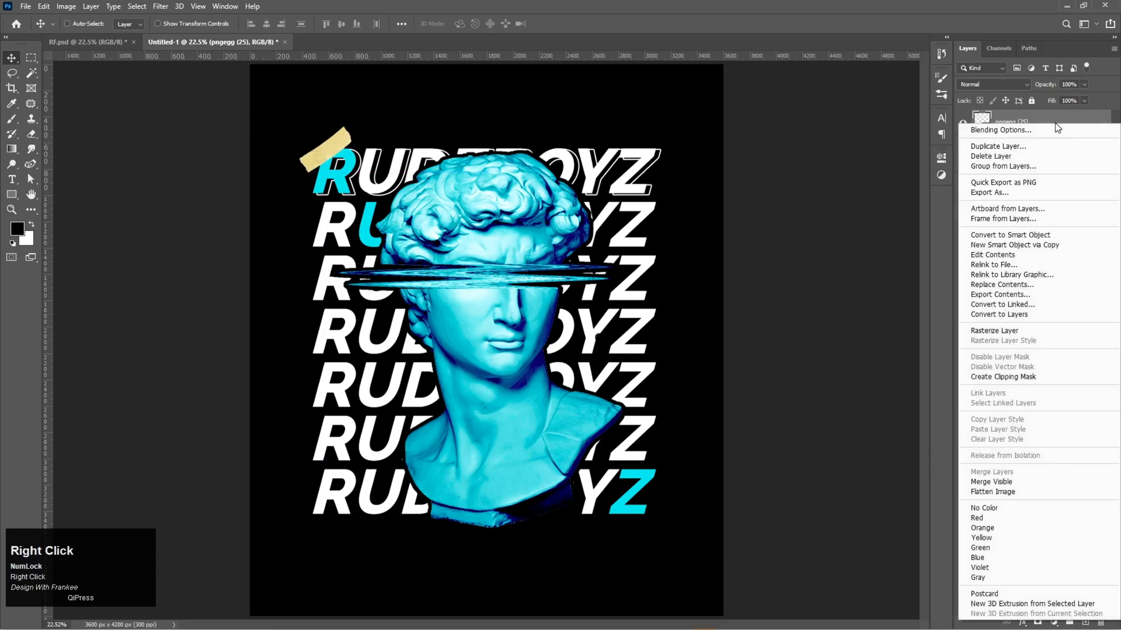
{"action": "left_click", "coordinate": [1044, 131]}
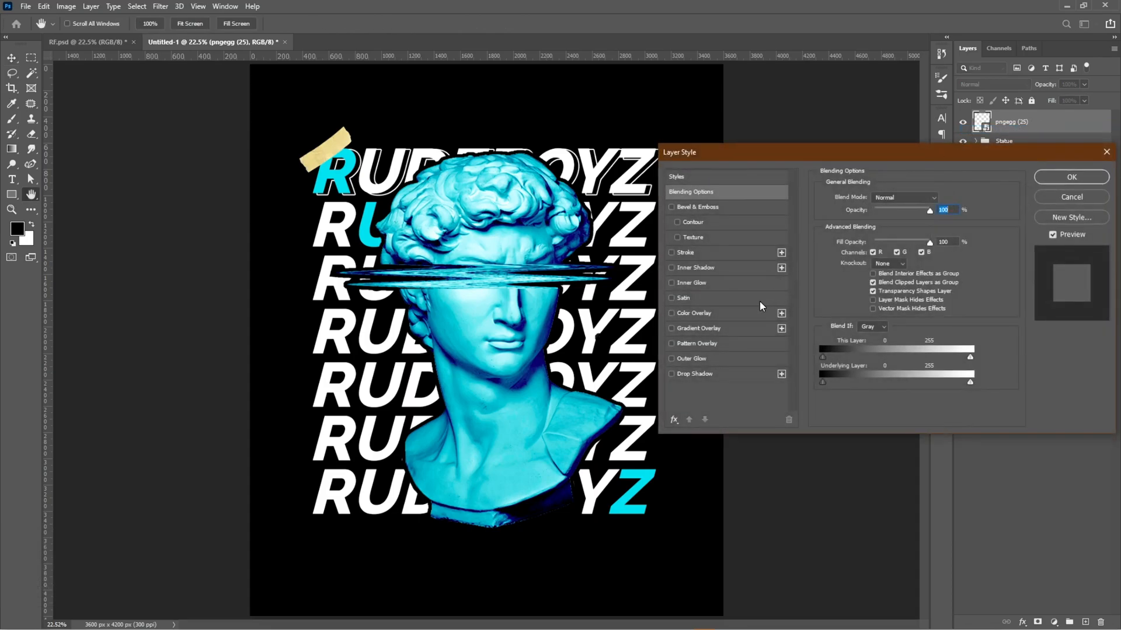
{"action": "left_click", "coordinate": [699, 312]}
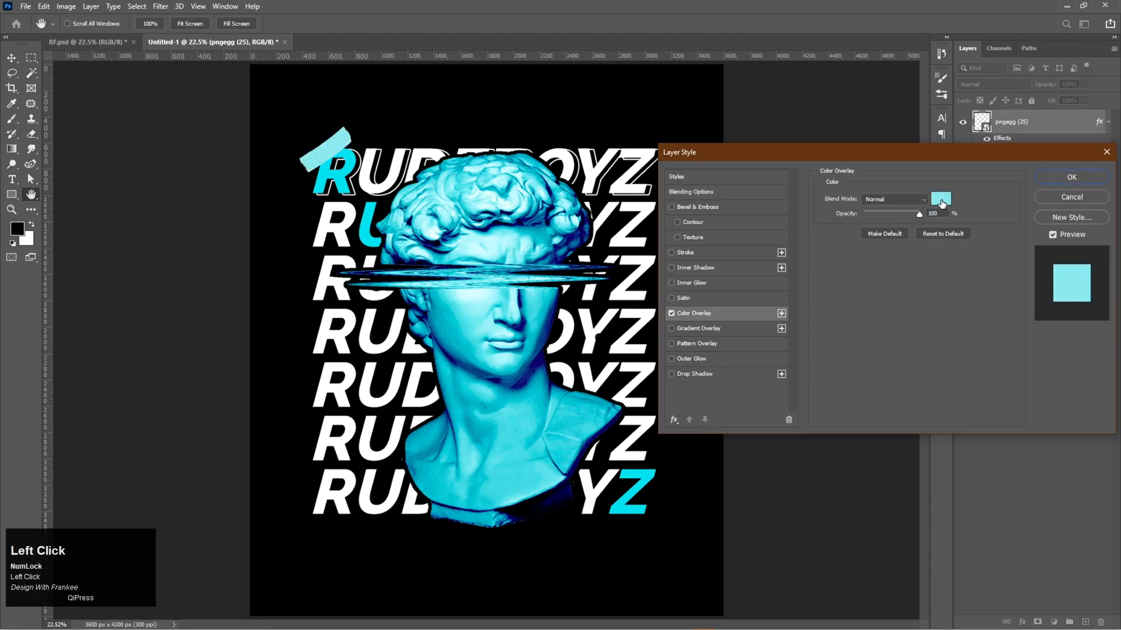
{"action": "left_click", "coordinate": [940, 199]}
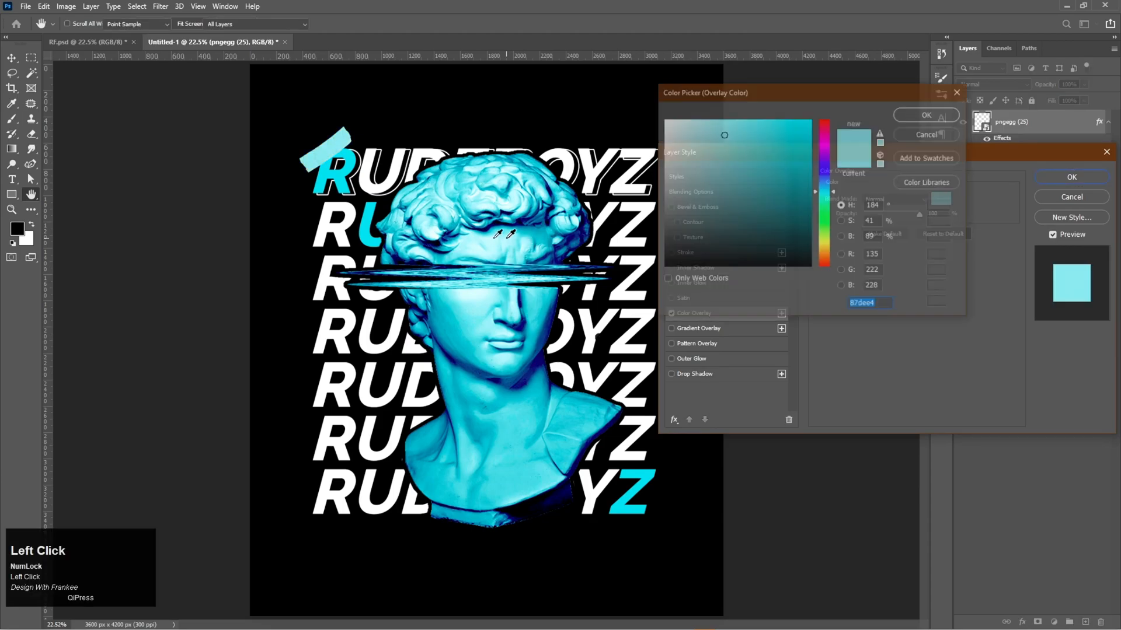
{"action": "left_click", "coordinate": [352, 161]}
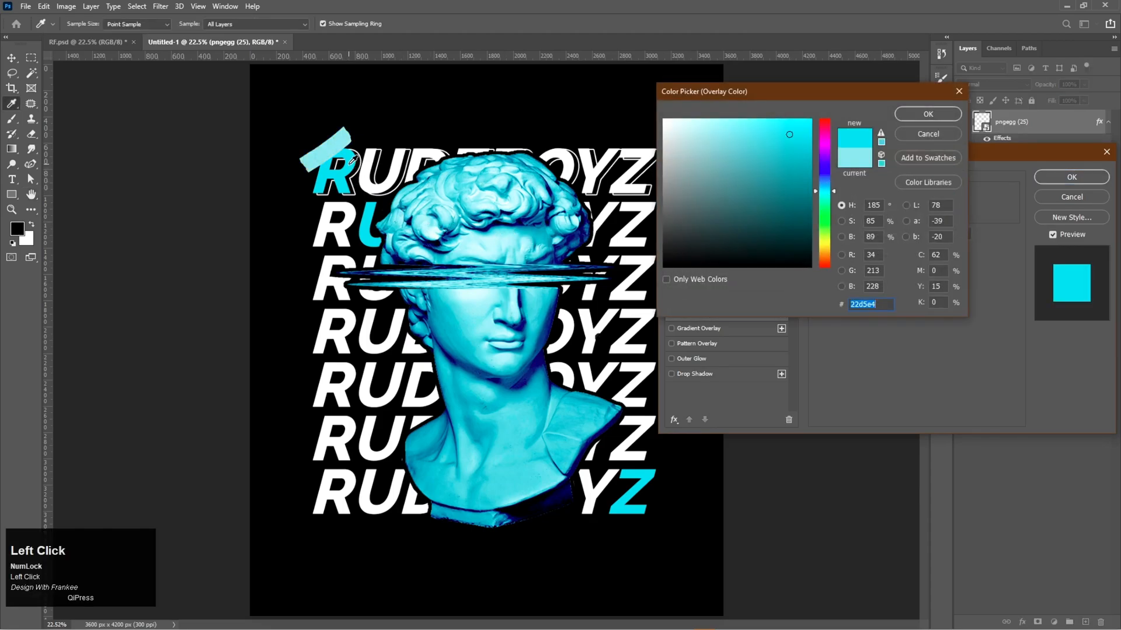
{"action": "left_click", "coordinate": [912, 116]}
{"action": "left_click", "coordinate": [1063, 181]}
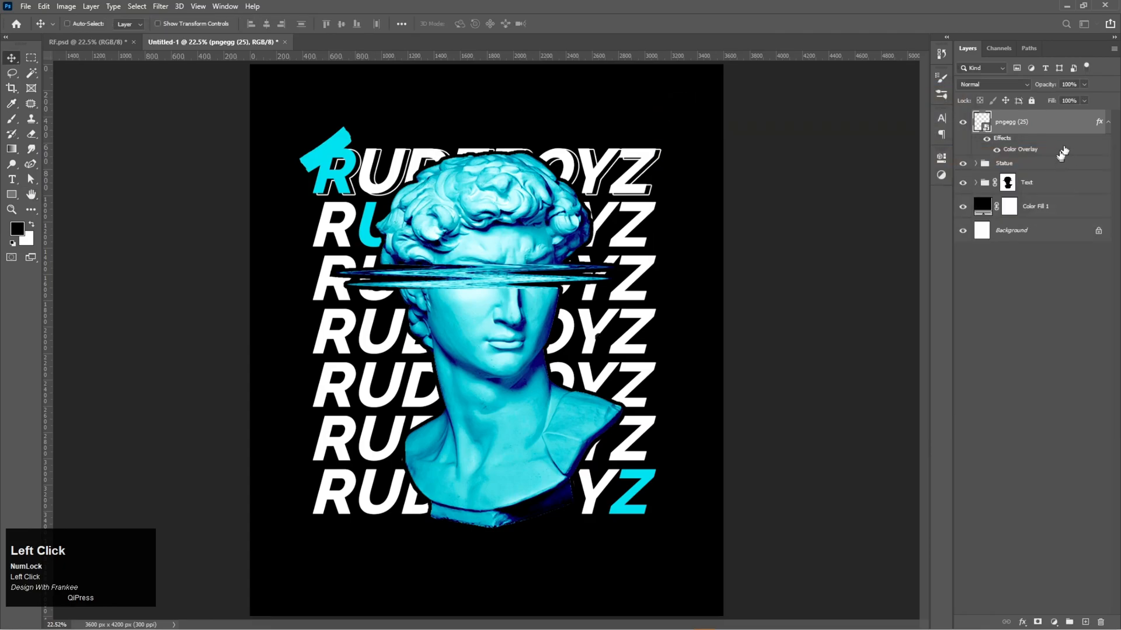
{"action": "left_click", "coordinate": [1107, 124]}
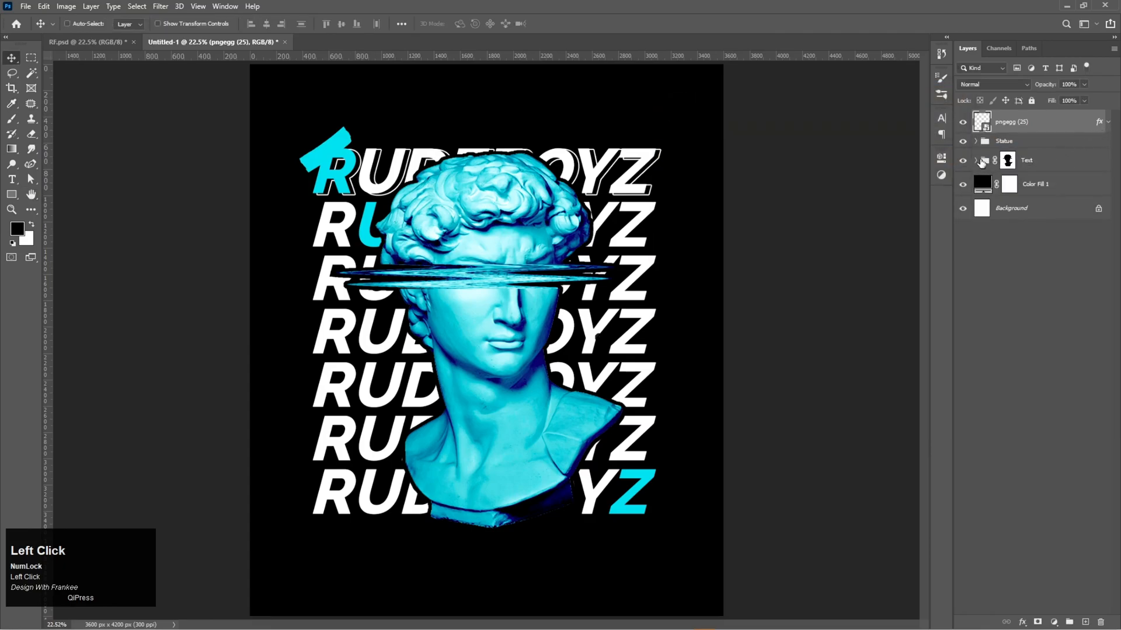
Lower the opacity of Gradient Map 1 inside the Statue group to 90%
{"action": "left_click", "coordinate": [975, 160]}
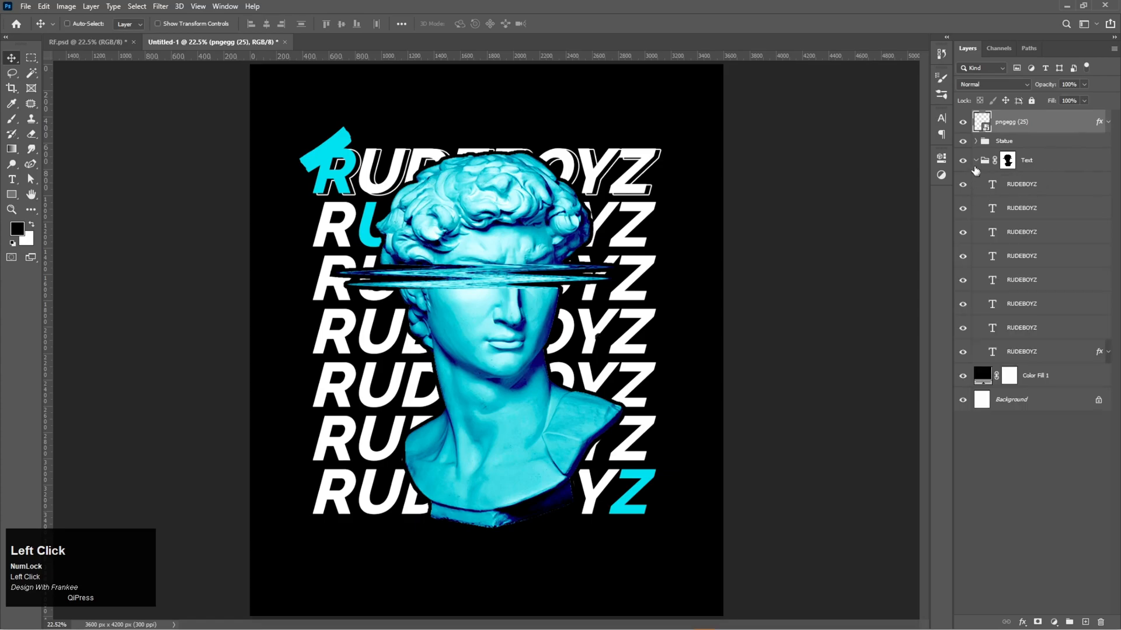
{"action": "left_click", "coordinate": [976, 161]}
{"action": "left_click", "coordinate": [975, 141]}
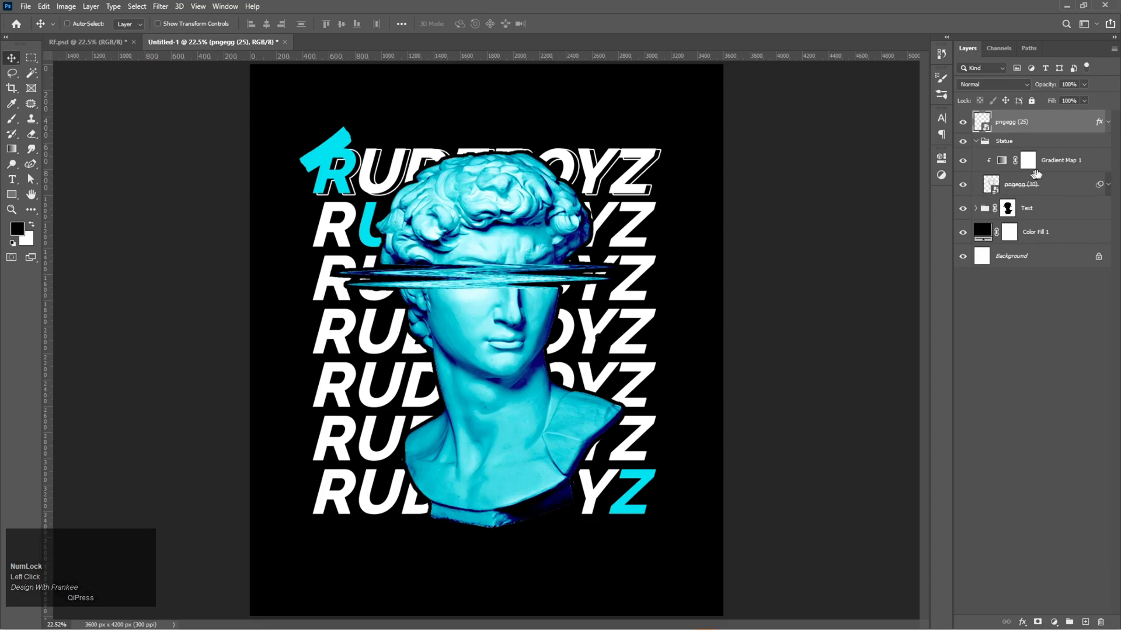
{"action": "left_click", "coordinate": [1069, 164]}
{"action": "left_click", "coordinate": [1075, 86]}
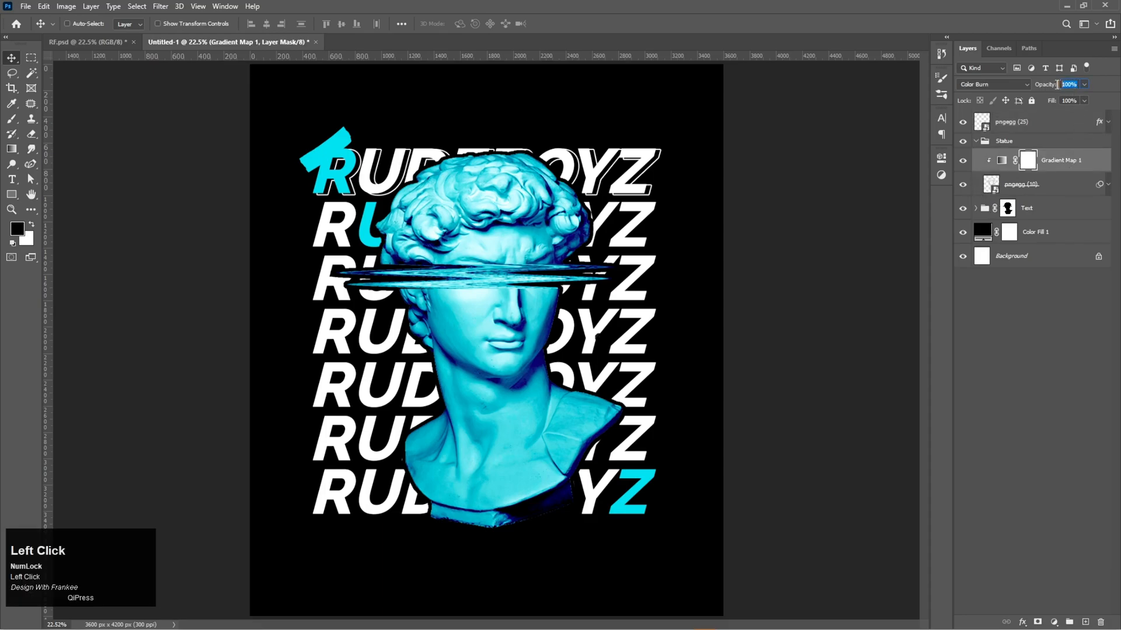
{"action": "type", "text": "90"}
{"action": "key", "text": "Return"}
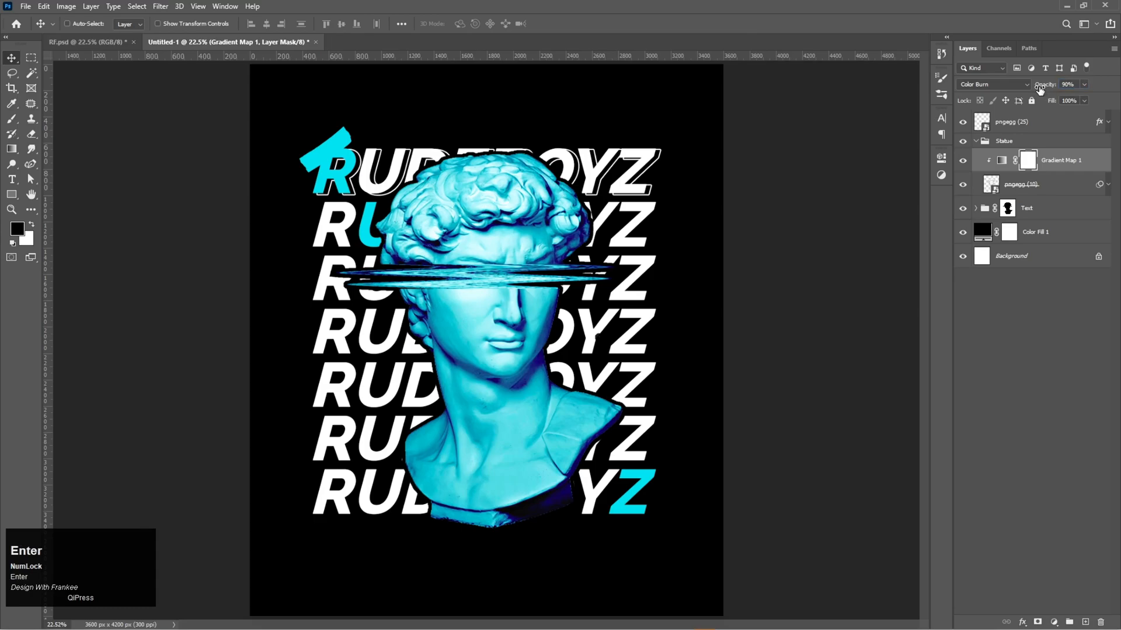
{"action": "left_click", "coordinate": [1004, 141]}
{"action": "left_click", "coordinate": [975, 140]}
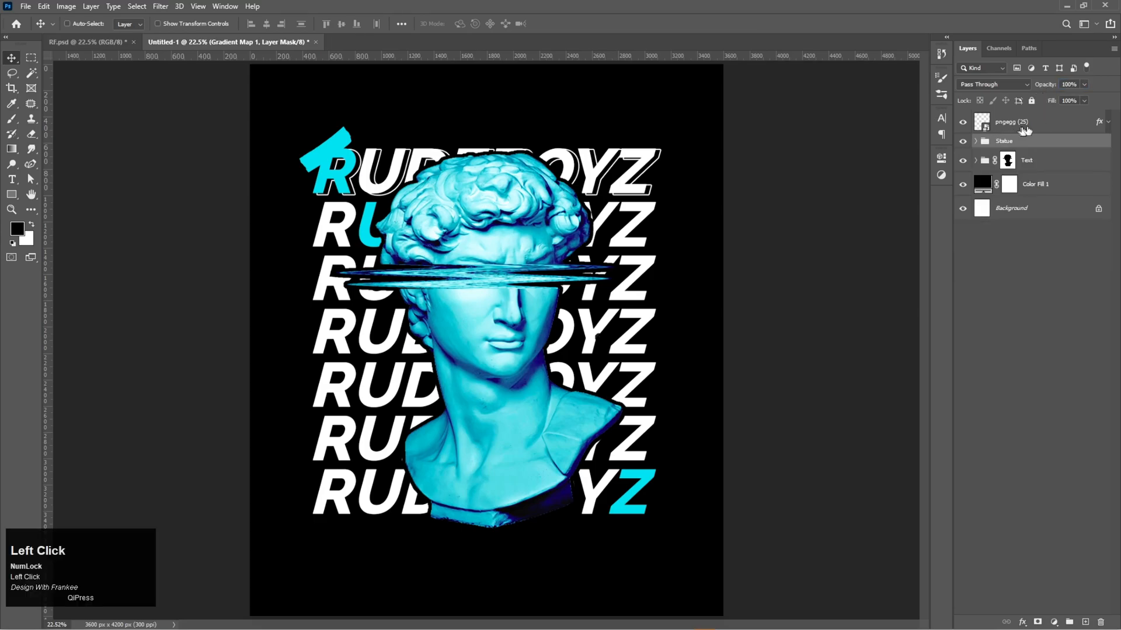
Try the Soft Light blend mode on the pngegg (25) tape layer, and return it to Normal
{"action": "left_click", "coordinate": [1012, 125]}
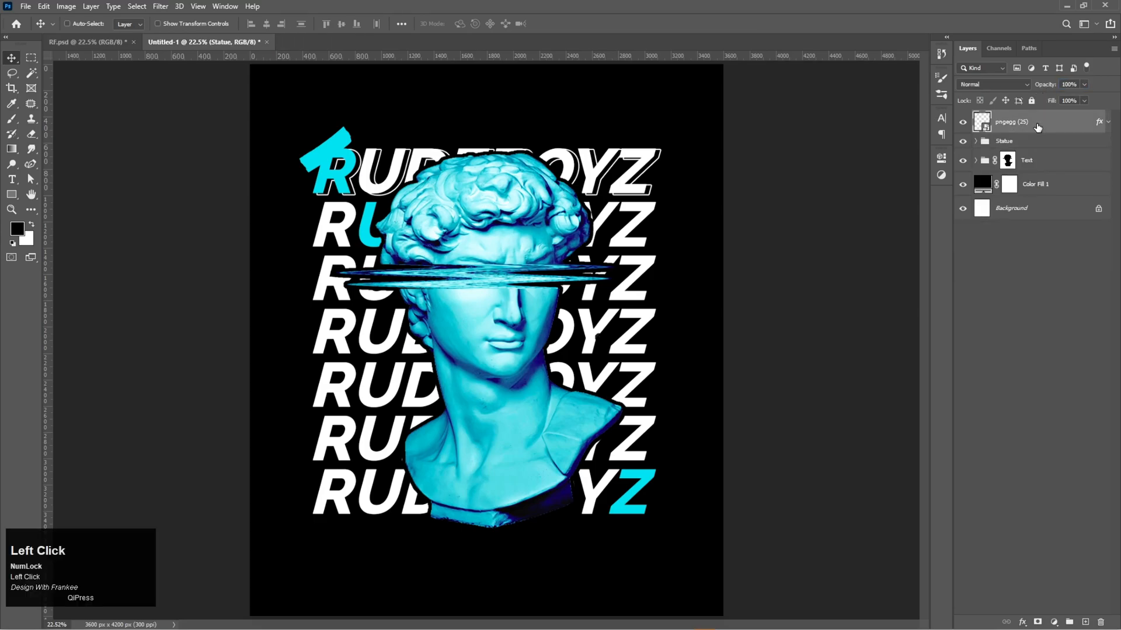
{"action": "left_click", "coordinate": [1018, 87]}
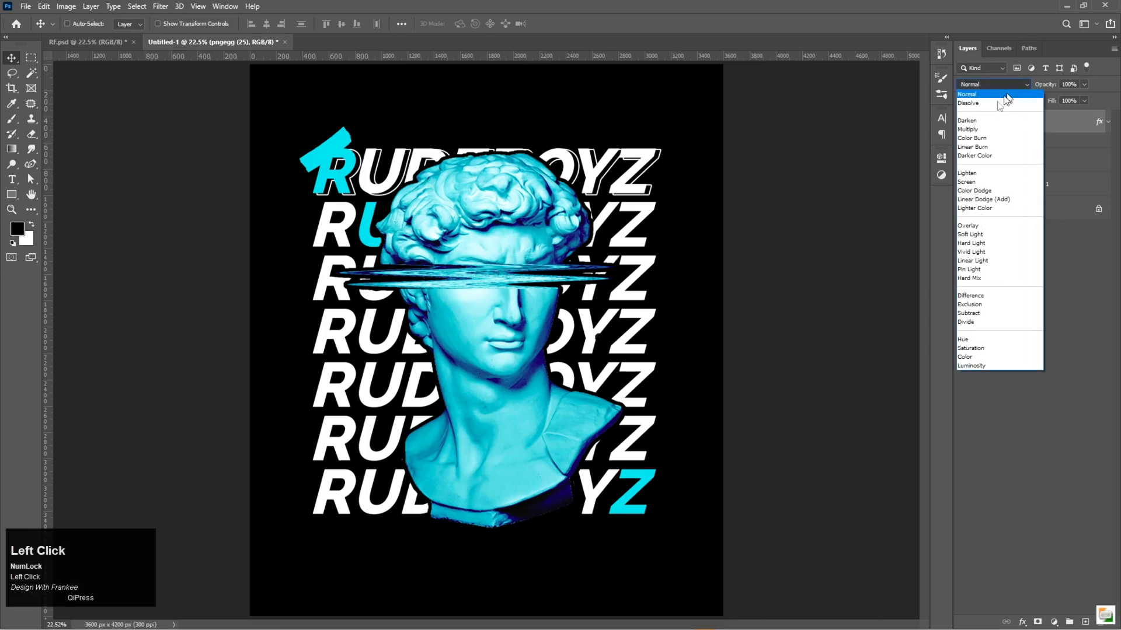
{"action": "left_click", "coordinate": [967, 234]}
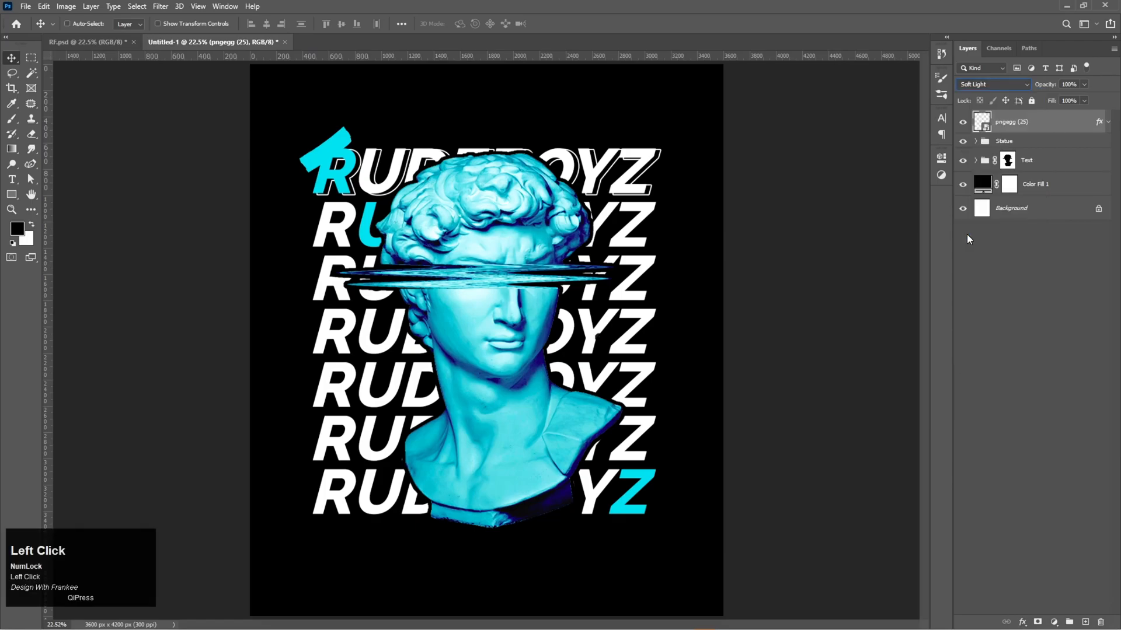
{"action": "left_click", "coordinate": [1023, 86]}
{"action": "left_click", "coordinate": [995, 91]}
Reduce the tape layer's opacity, trying 90% before settling on 80%
{"action": "left_click_drag", "start_coordinate": [1050, 86], "coordinate": [1051, 86]}
{"action": "type", "text": "90"}
{"action": "key", "text": "Return"}
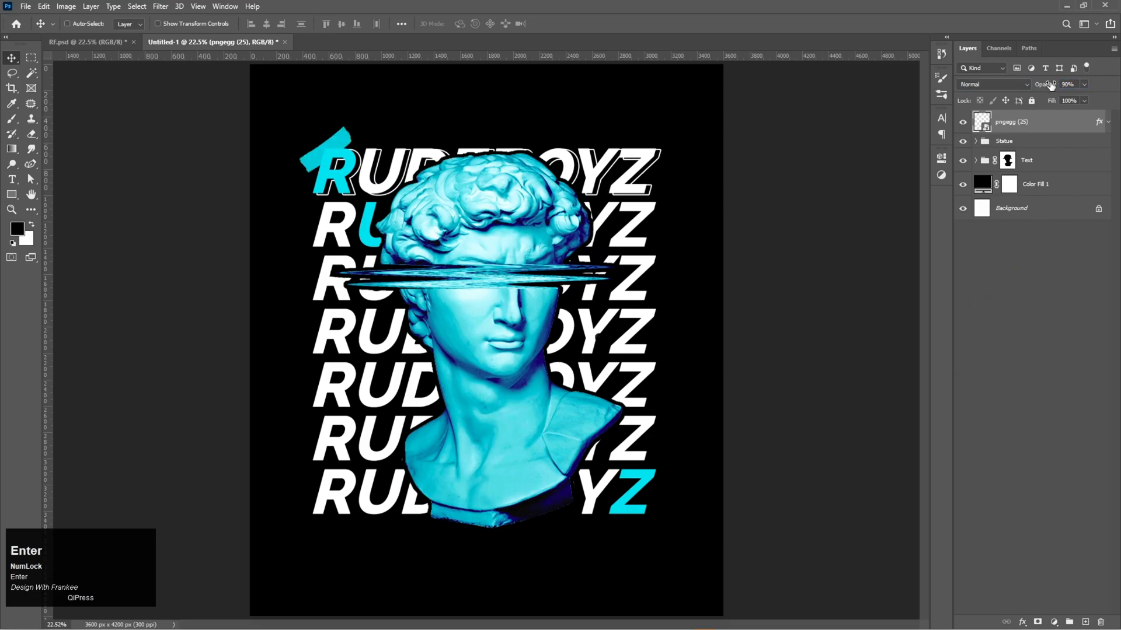
{"action": "left_click_drag", "start_coordinate": [1051, 86], "coordinate": [1052, 87]}
{"action": "type", "text": "80"}
{"action": "key", "text": "Return"}
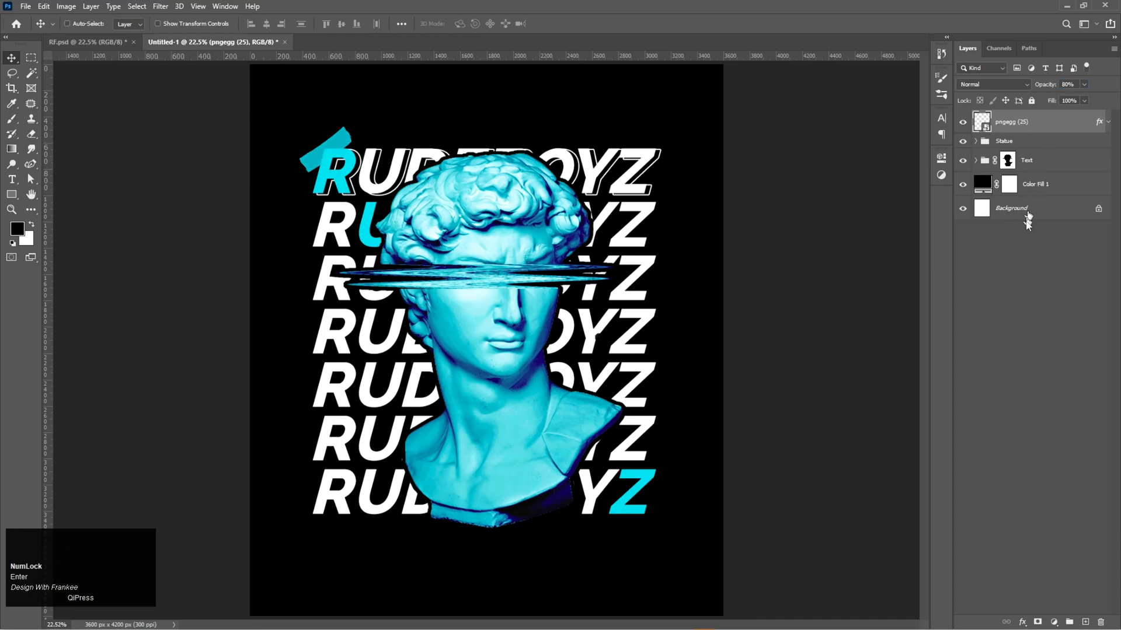
Set the pngegg (25) tape layer's blend mode to Hard Light, try 90% opacity, and settle on 80%
{"action": "left_click", "coordinate": [1024, 242]}
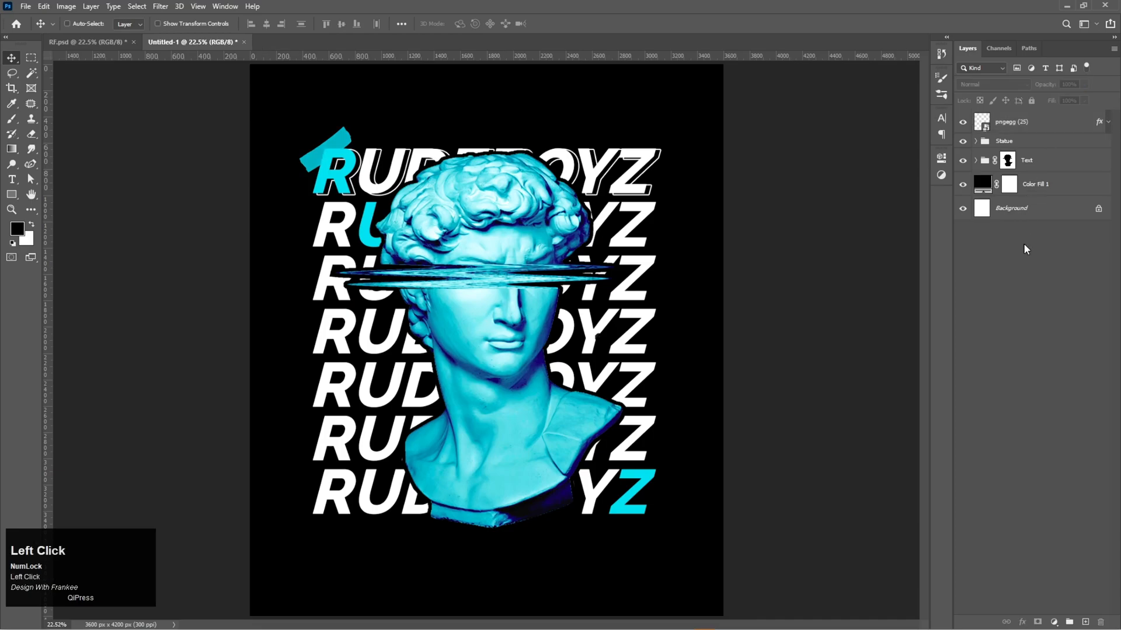
{"action": "left_click", "coordinate": [1029, 127]}
{"action": "left_click", "coordinate": [1015, 83]}
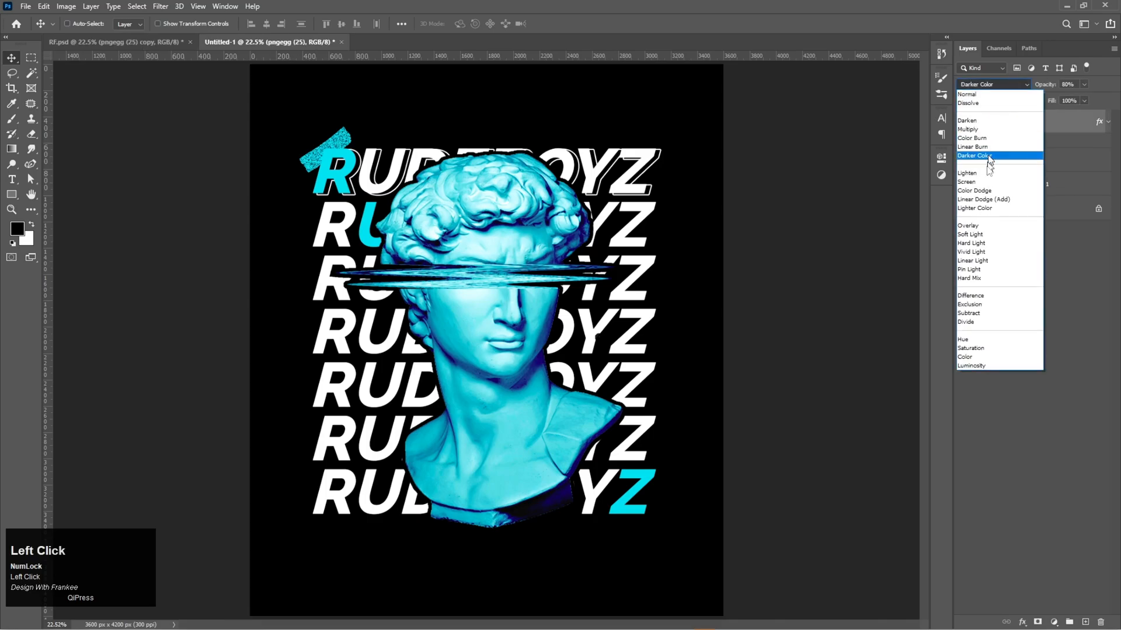
{"action": "left_click", "coordinate": [983, 244]}
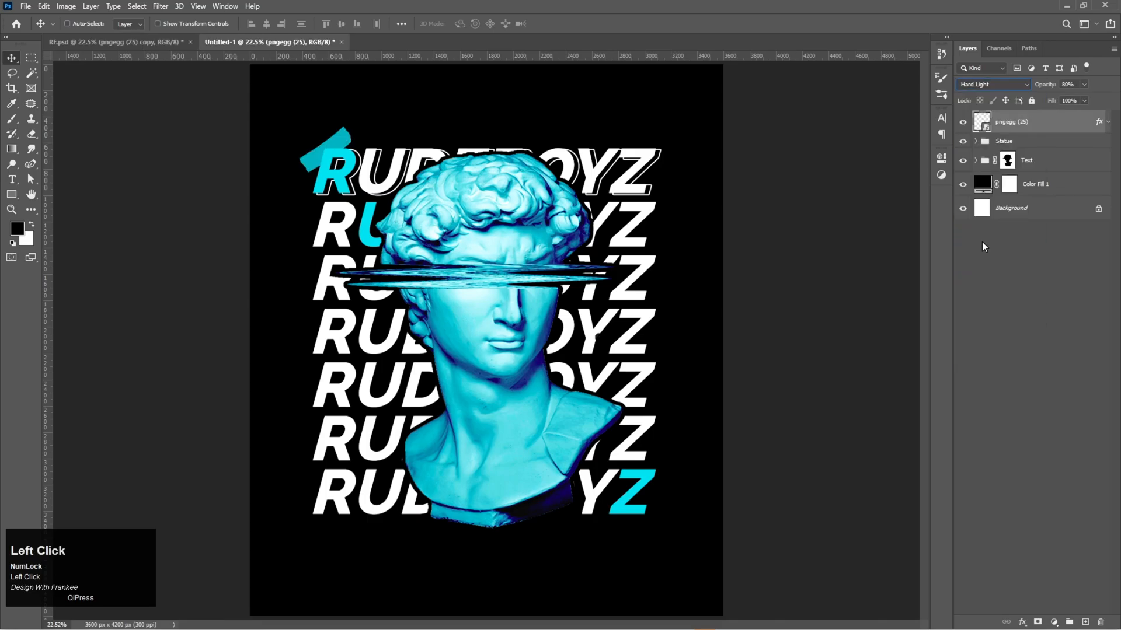
{"action": "left_click_drag", "start_coordinate": [1052, 84], "coordinate": [1052, 85]}
{"action": "type", "text": "90"}
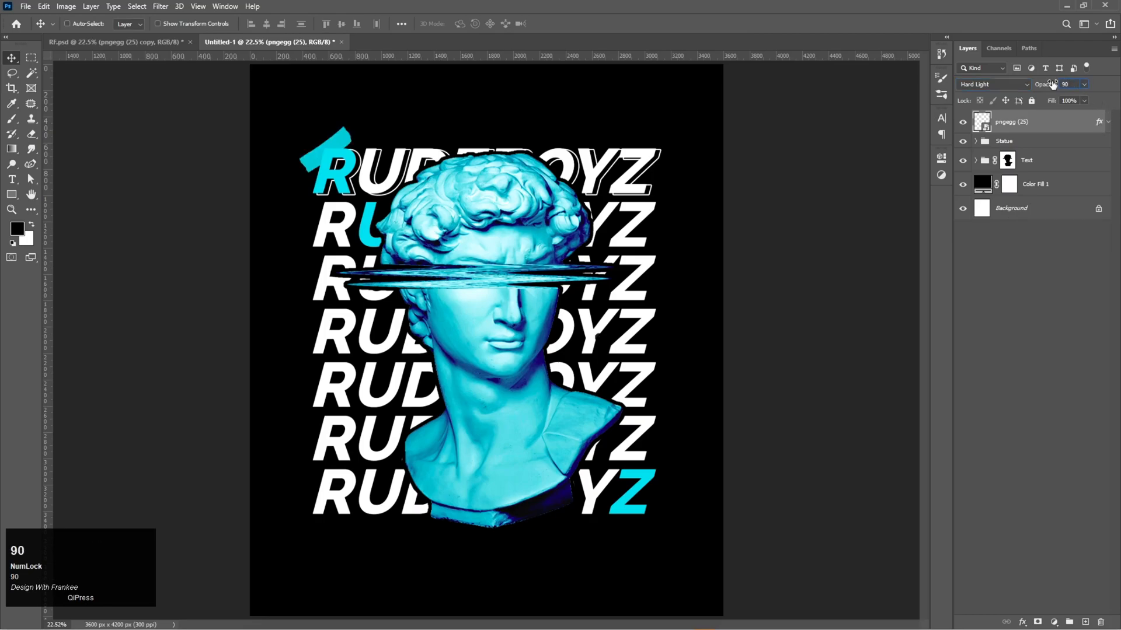
{"action": "key", "text": "BackSpace"}
{"action": "key", "text": "BackSpace"}
{"action": "type", "text": "80"}
{"action": "key", "text": "Return"}
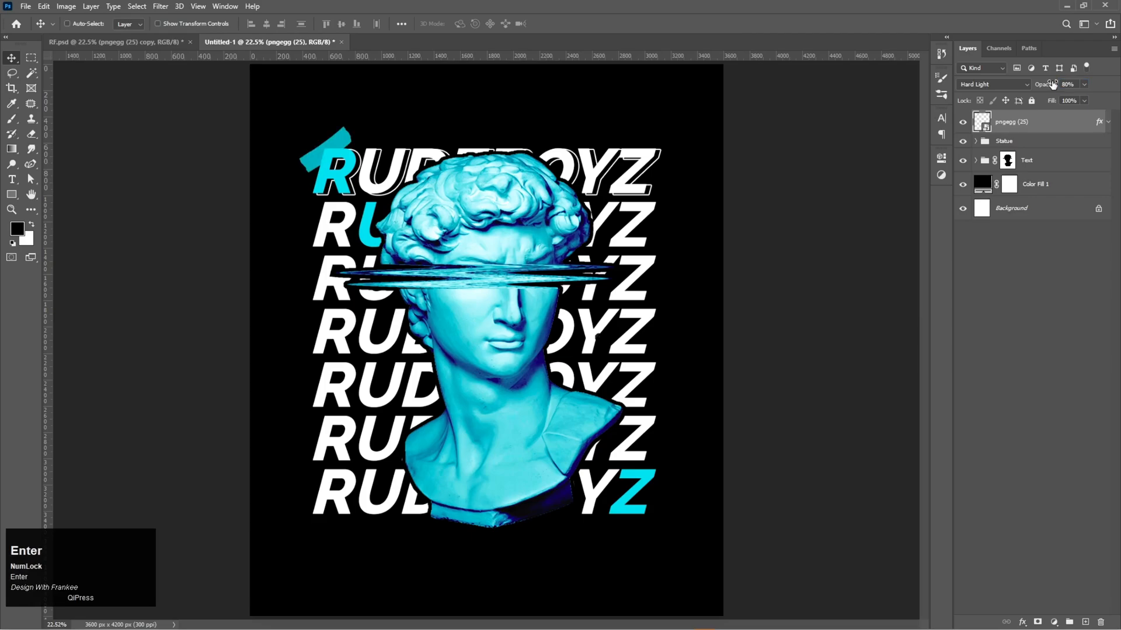
Duplicate the tape onto the lower-right corner of the last line's Z, and group both tape layers as Tapes
{"action": "left_click", "coordinate": [353, 198], "text": "alt"}
{"action": "mouse_move", "coordinate": [353, 198]}
{"action": "left_mouse_down"}
{"action": "mouse_move", "coordinate": [507, 378]}
{"action": "mouse_move", "coordinate": [655, 502]}
{"action": "mouse_move", "coordinate": [652, 517]}
{"action": "left_mouse_up"}
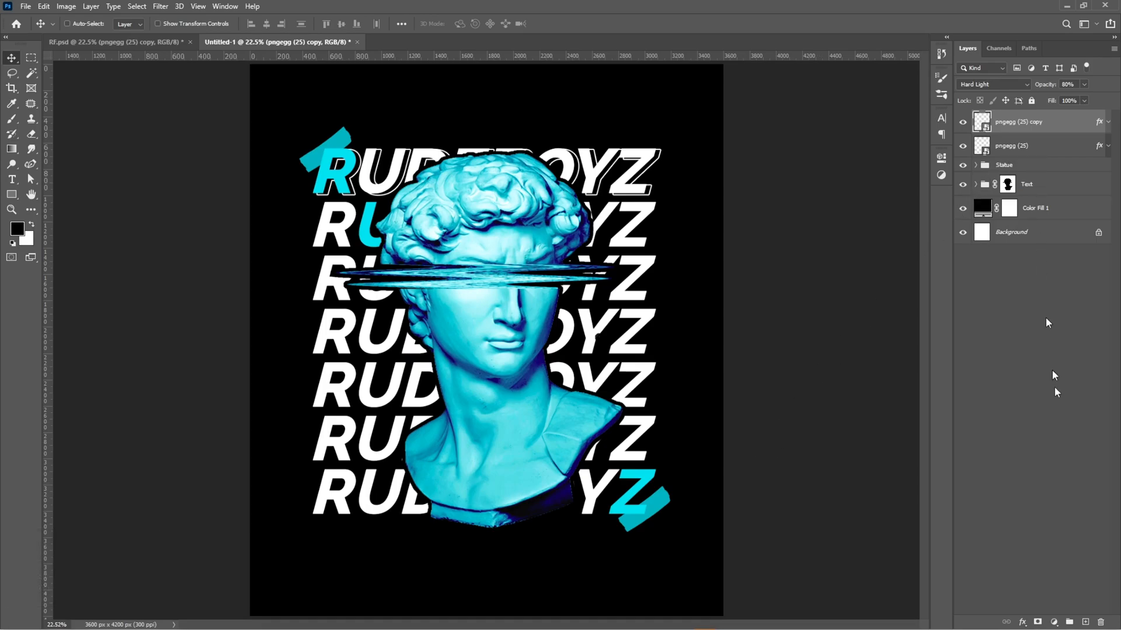
{"action": "left_click", "coordinate": [1040, 145], "text": "ctrl"}
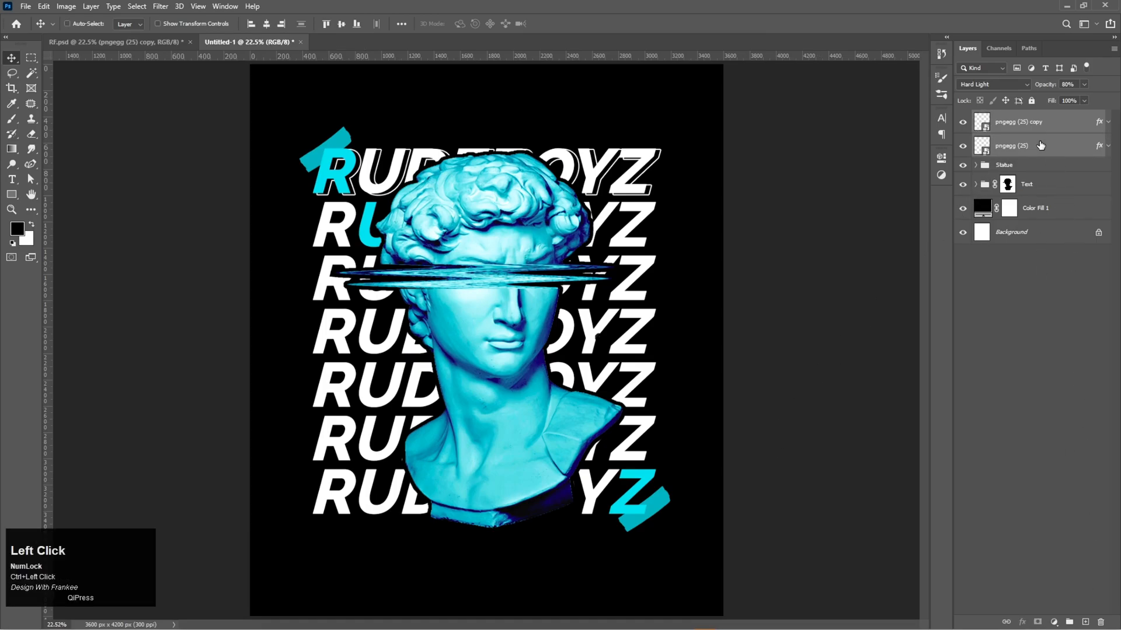
{"action": "key", "text": "ctrl+g"}
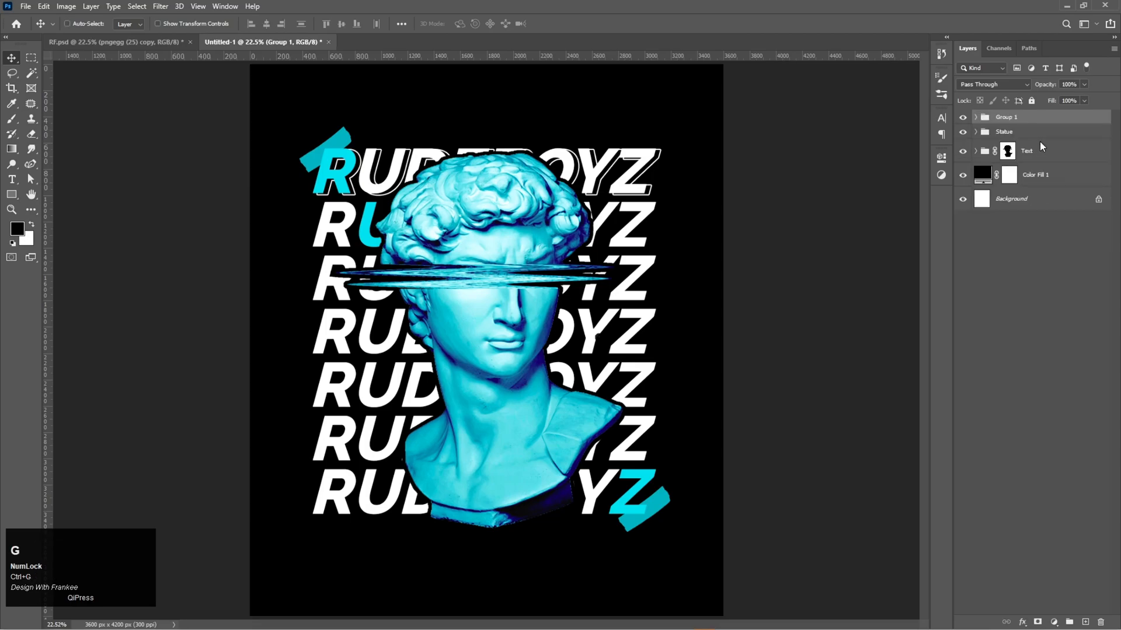
{"action": "double_click", "coordinate": [1008, 117]}
{"action": "type", "text": "Tapes"}
{"action": "key", "text": "Return"}
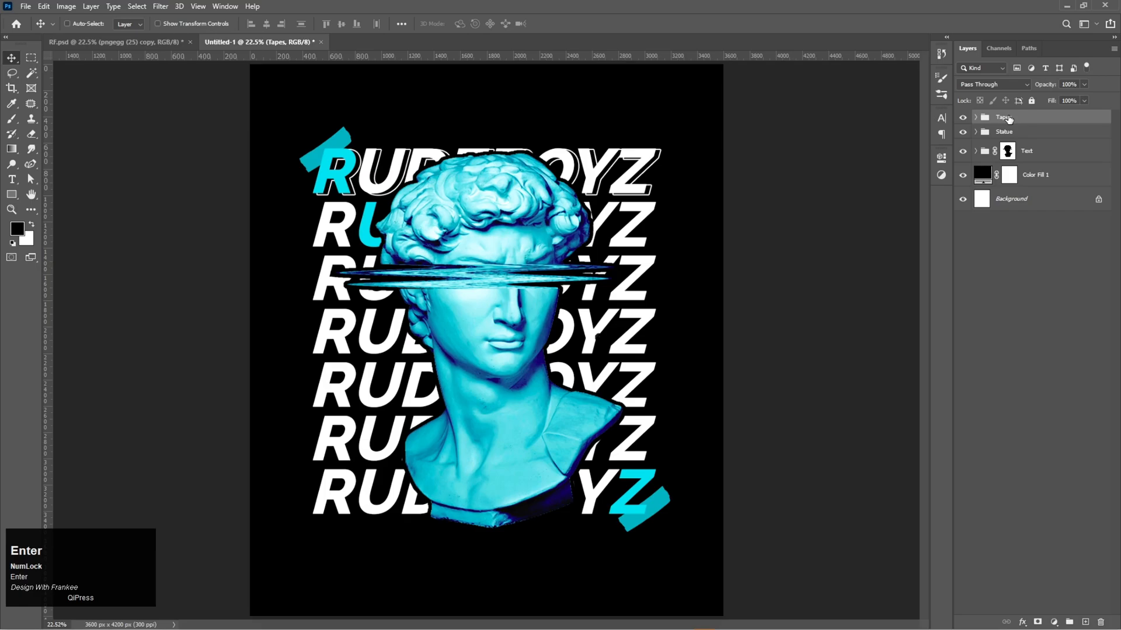
On a new layer above Tapes, draw a rectangle about 2988 × 3287 px framing the statue, text and tapes
{"action": "left_click", "coordinate": [1085, 621]}
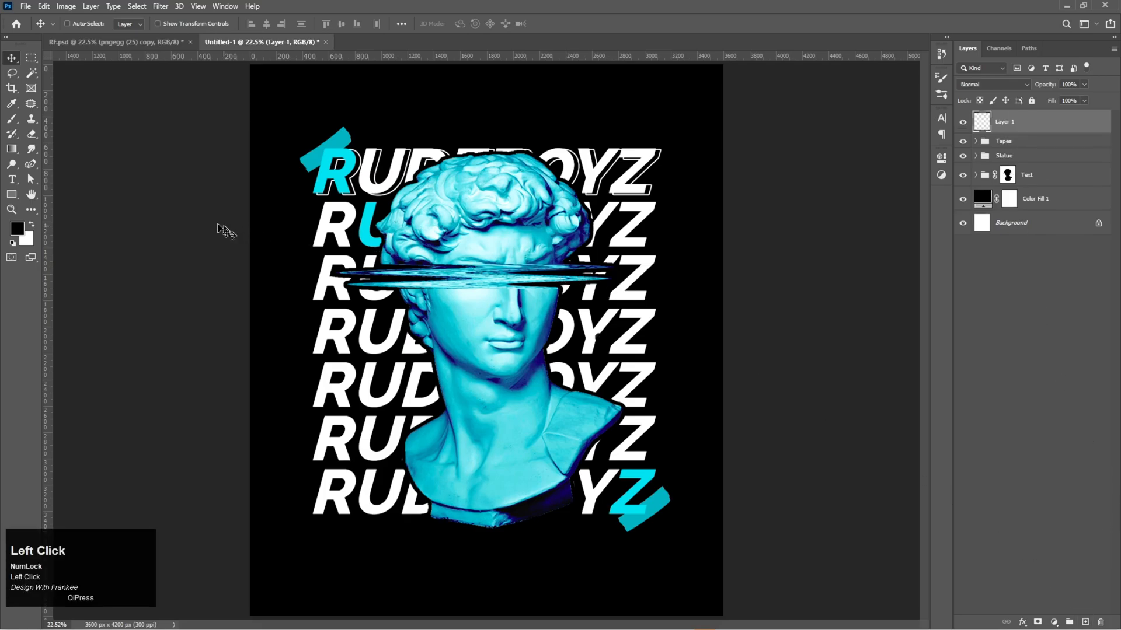
{"action": "right_click", "coordinate": [12, 195]}
{"action": "left_click", "coordinate": [64, 193]}
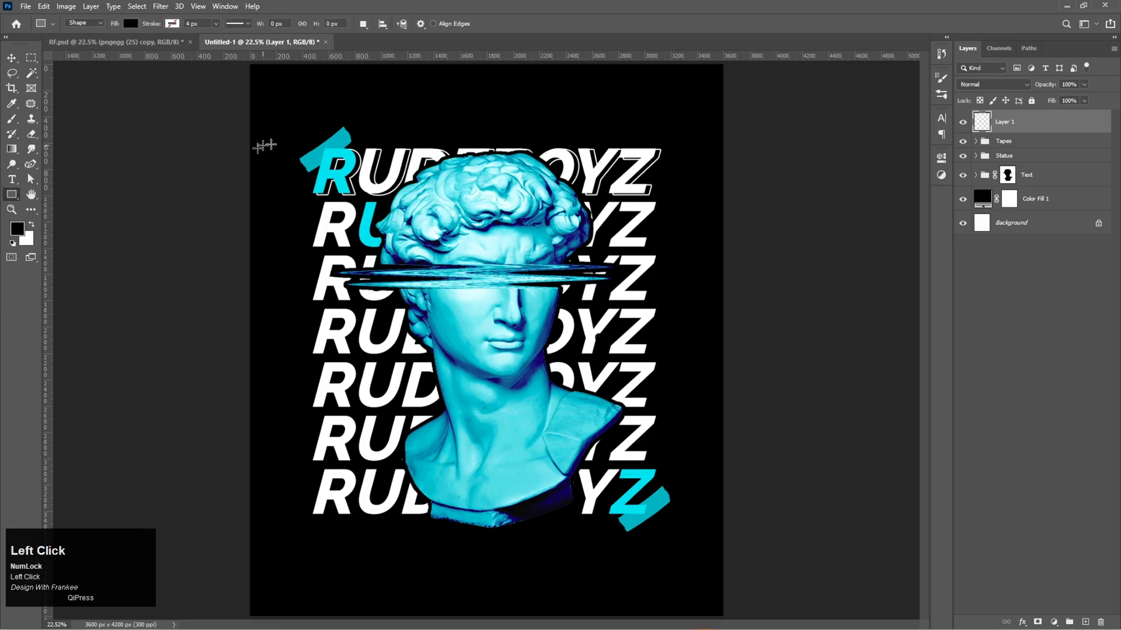
{"action": "left_click_drag", "start_coordinate": [290, 120], "coordinate": [681, 551]}
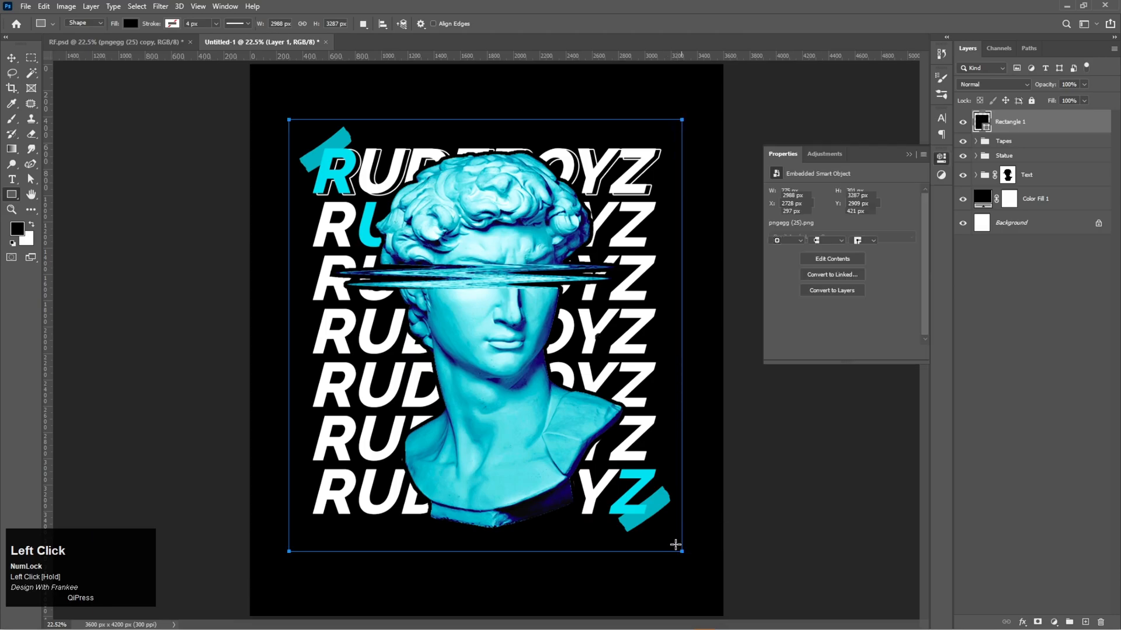
Remove the rectangle's fill and give it a cyan 22d5e4 stroke sampled from the first line's R
{"action": "left_click", "coordinate": [773, 228]}
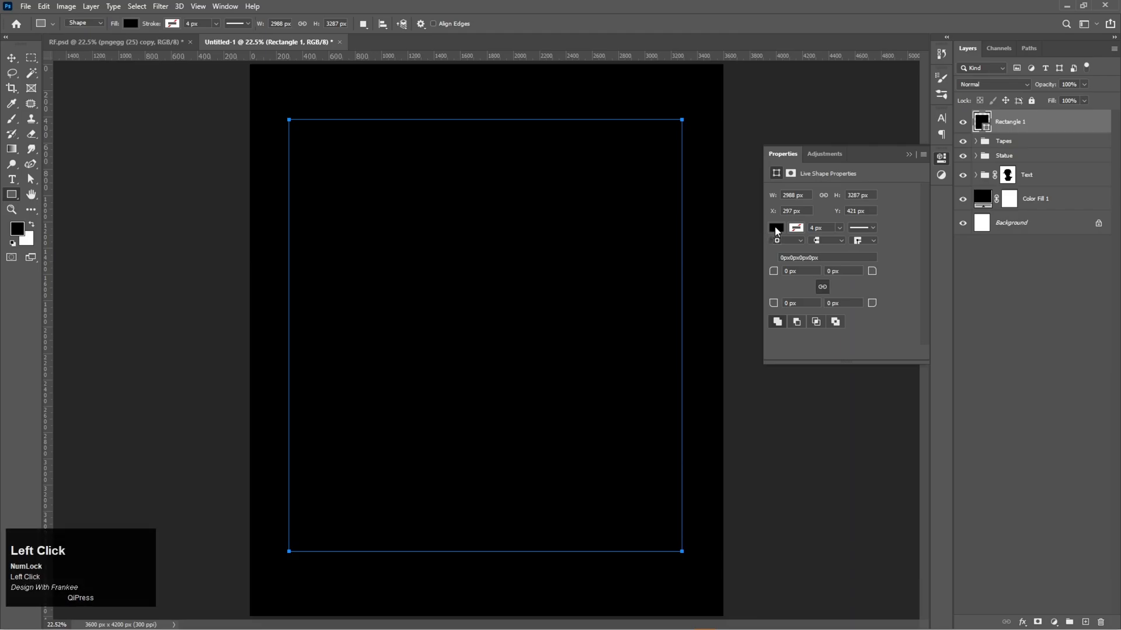
{"action": "left_click", "coordinate": [783, 251]}
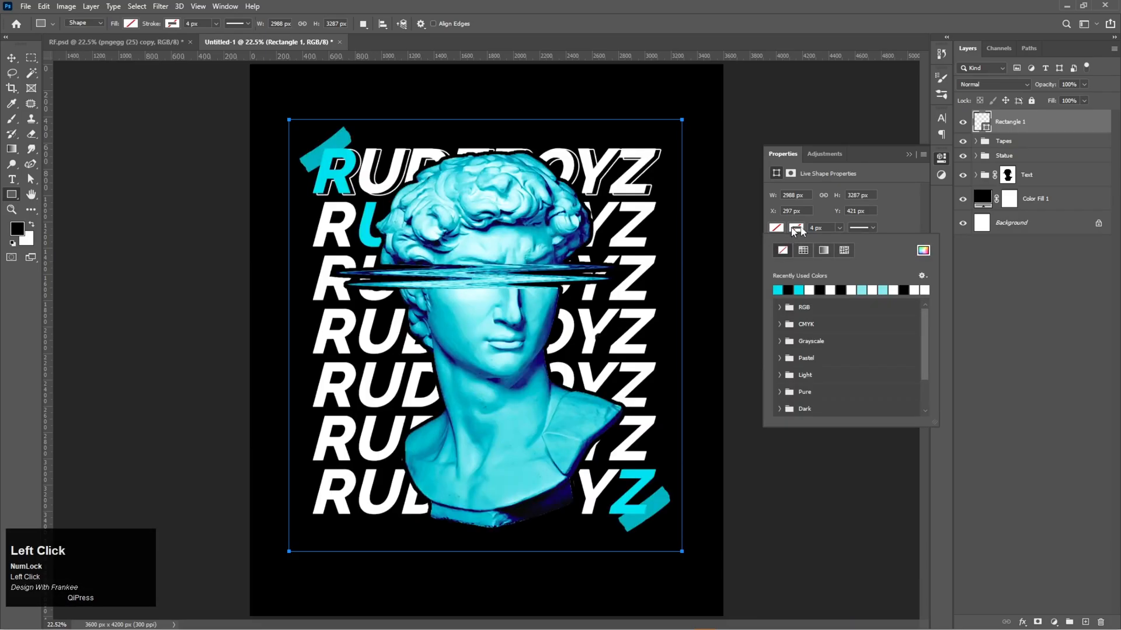
{"action": "left_click", "coordinate": [923, 251]}
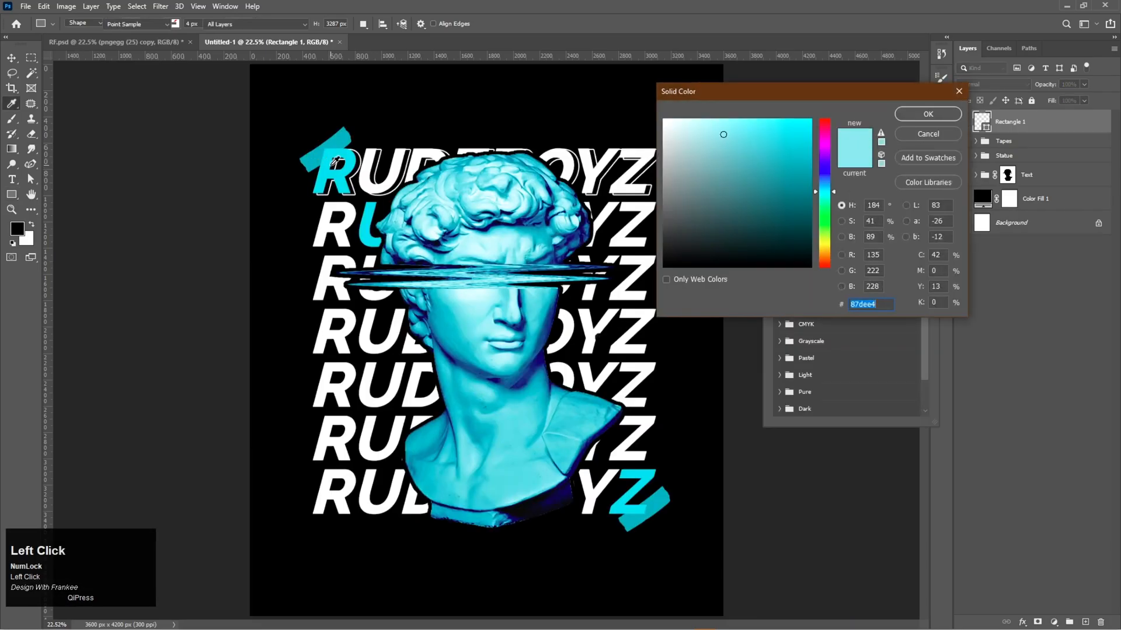
{"action": "left_click", "coordinate": [345, 170]}
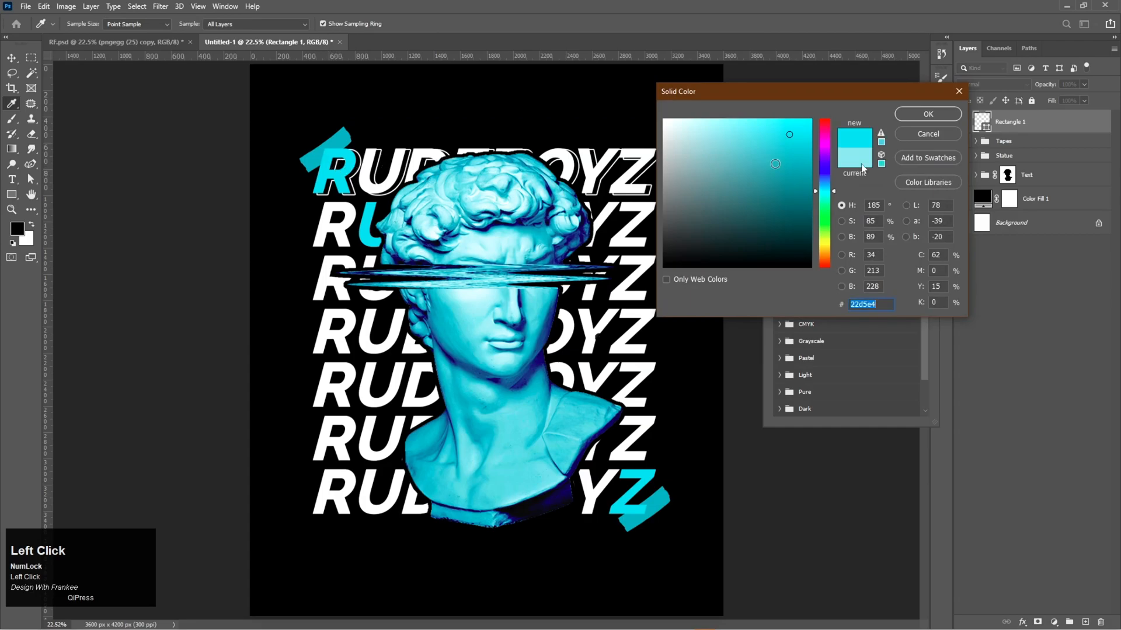
{"action": "left_click", "coordinate": [909, 117]}
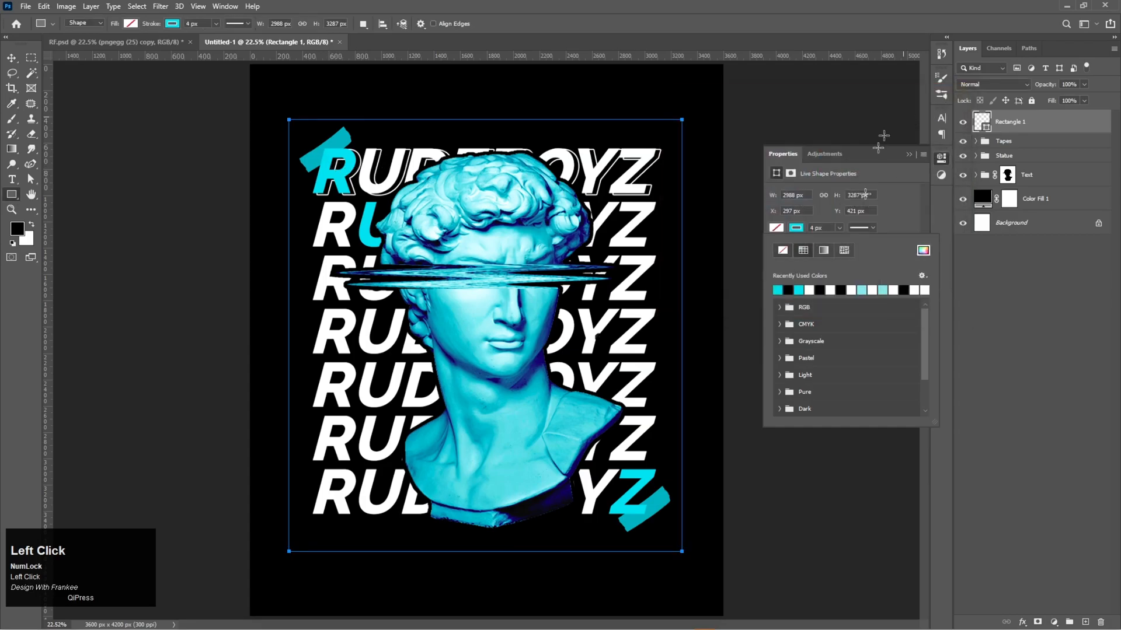
{"action": "left_click", "coordinate": [871, 227]}
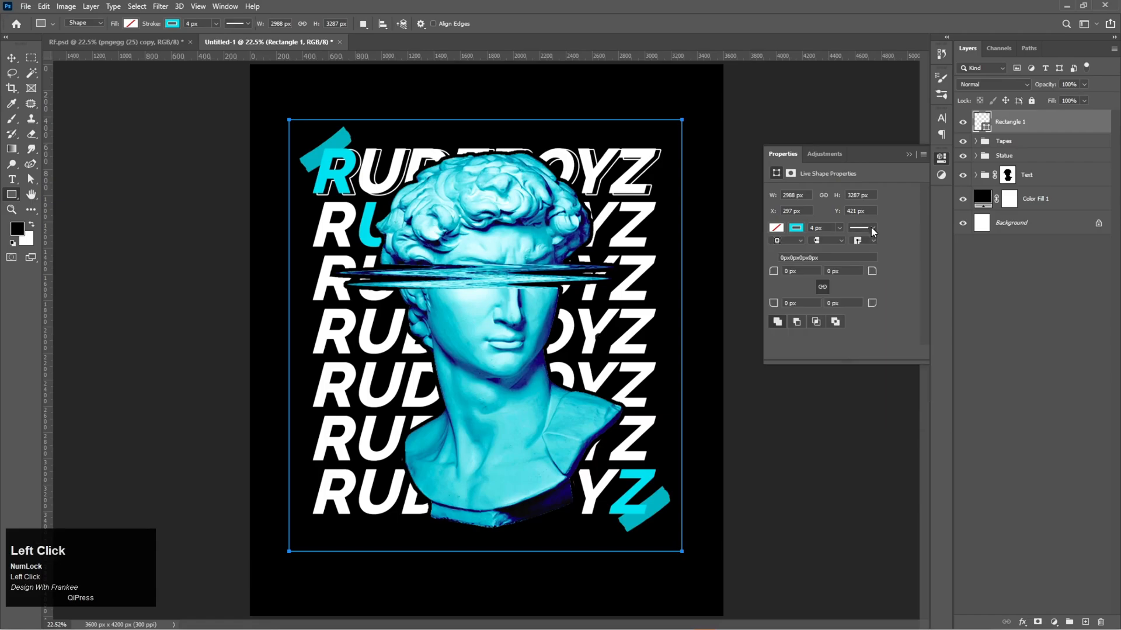
Change the frame rectangle's stroke to a dashed line and set its width to 12 px
{"action": "left_click", "coordinate": [869, 284]}
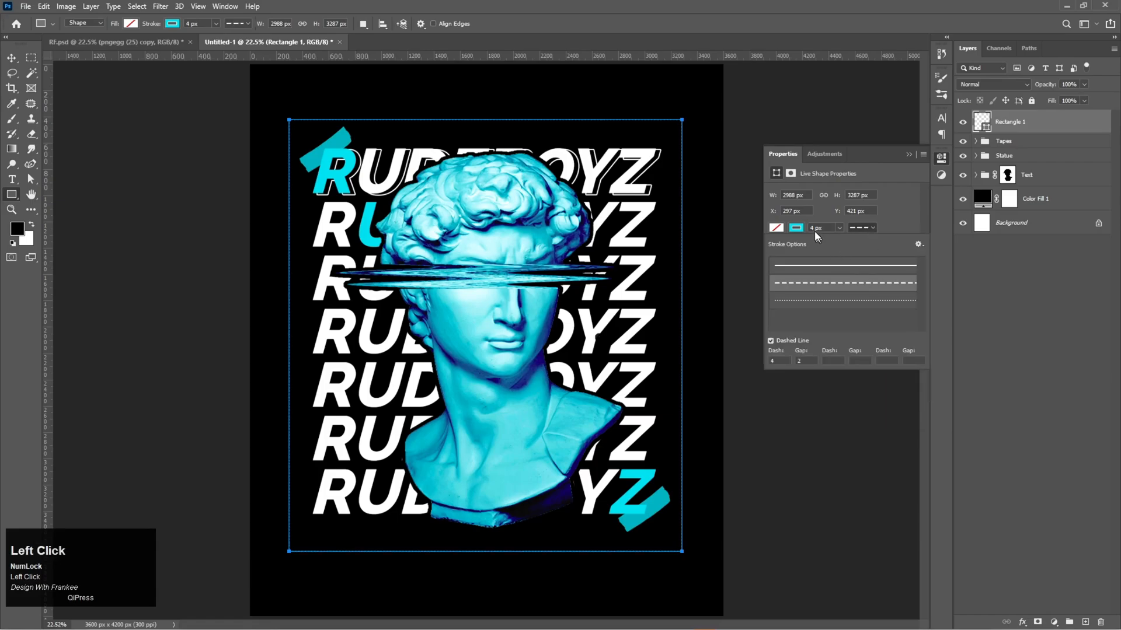
{"action": "left_click_drag", "start_coordinate": [814, 226], "coordinate": [806, 227]}
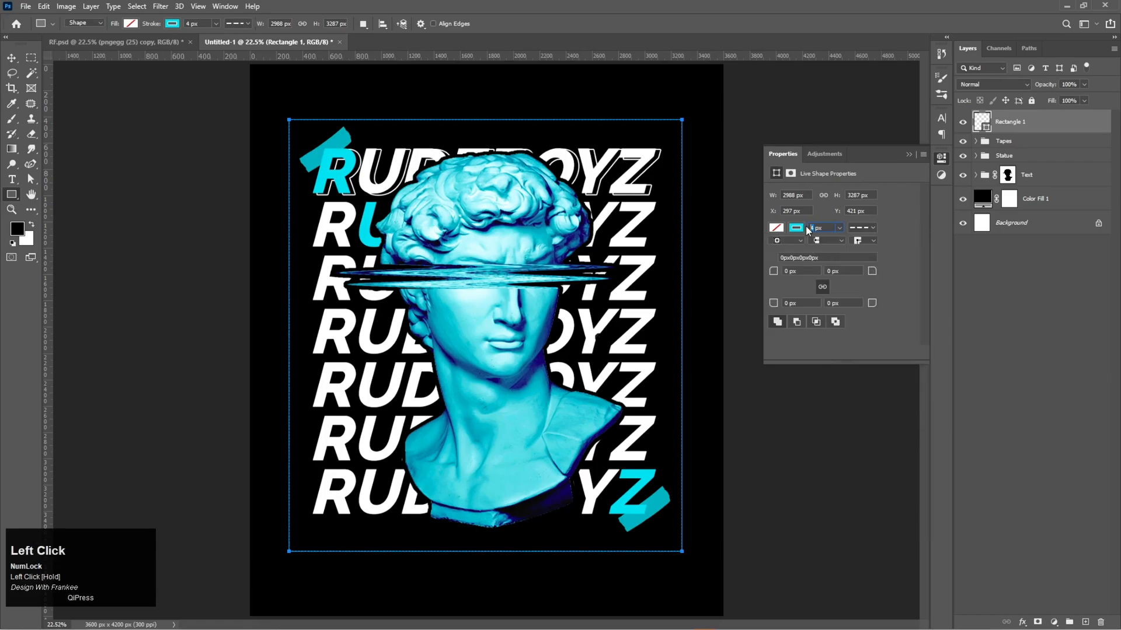
{"action": "type", "text": "12"}
{"action": "left_click", "coordinate": [909, 155]}
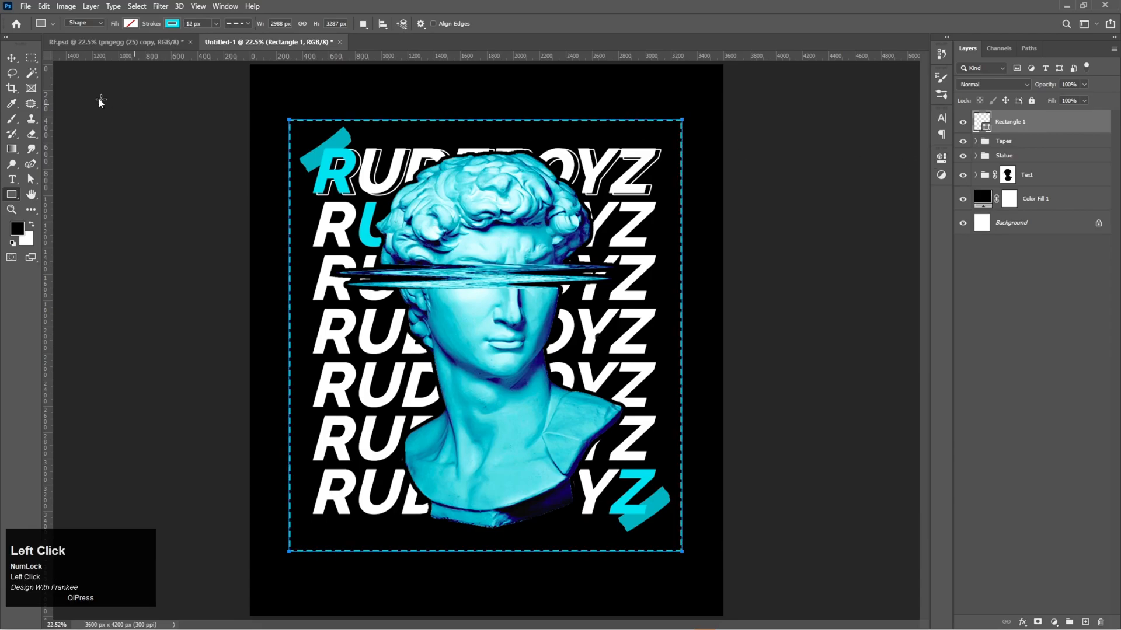
Stretch the dashed frame's top edge slightly upward and centre the frame horizontally on the canvas
{"action": "left_click", "coordinate": [12, 59]}
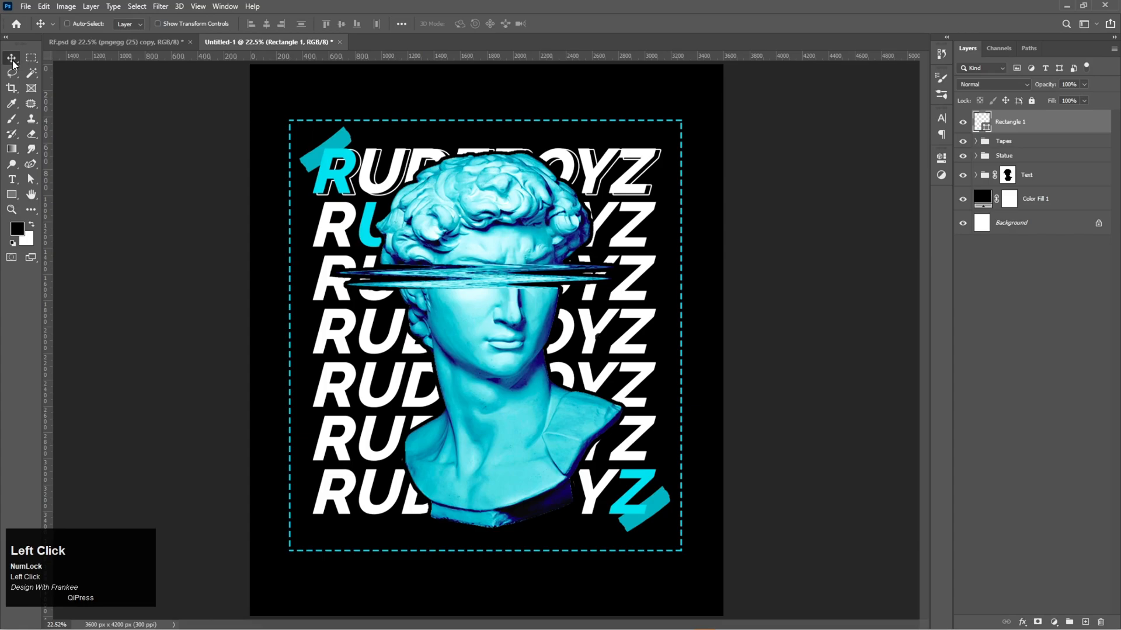
{"action": "key", "text": "ctrl+t"}
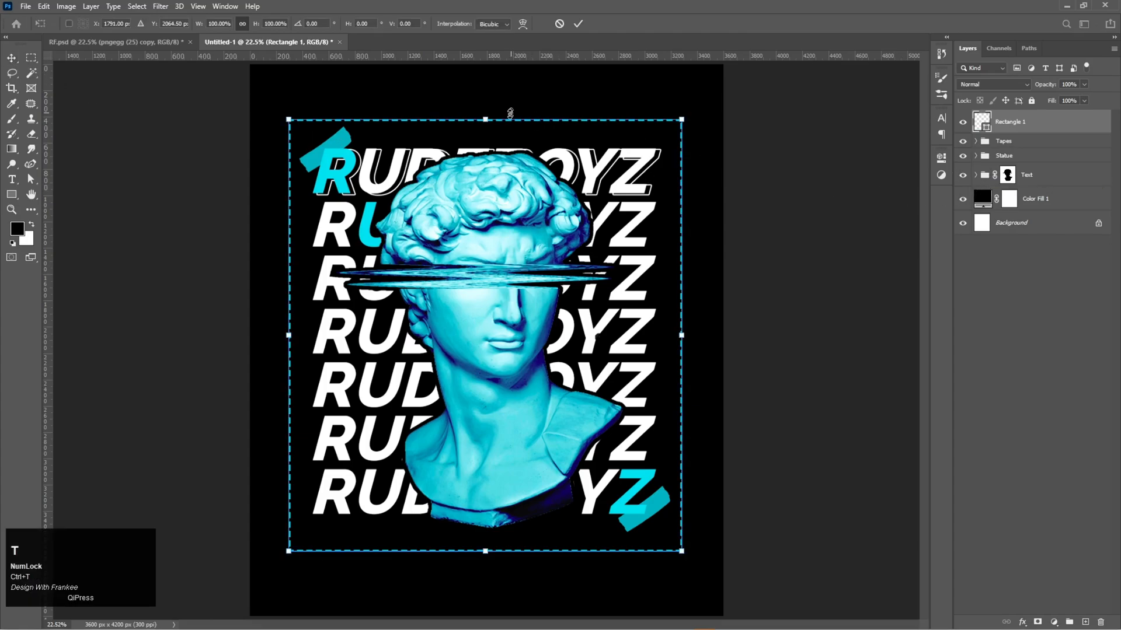
{"action": "left_click_drag", "start_coordinate": [490, 119], "coordinate": [488, 111]}
{"action": "left_click", "coordinate": [583, 25]}
{"action": "key", "text": "ctrl+a"}
{"action": "left_click", "coordinate": [266, 25]}
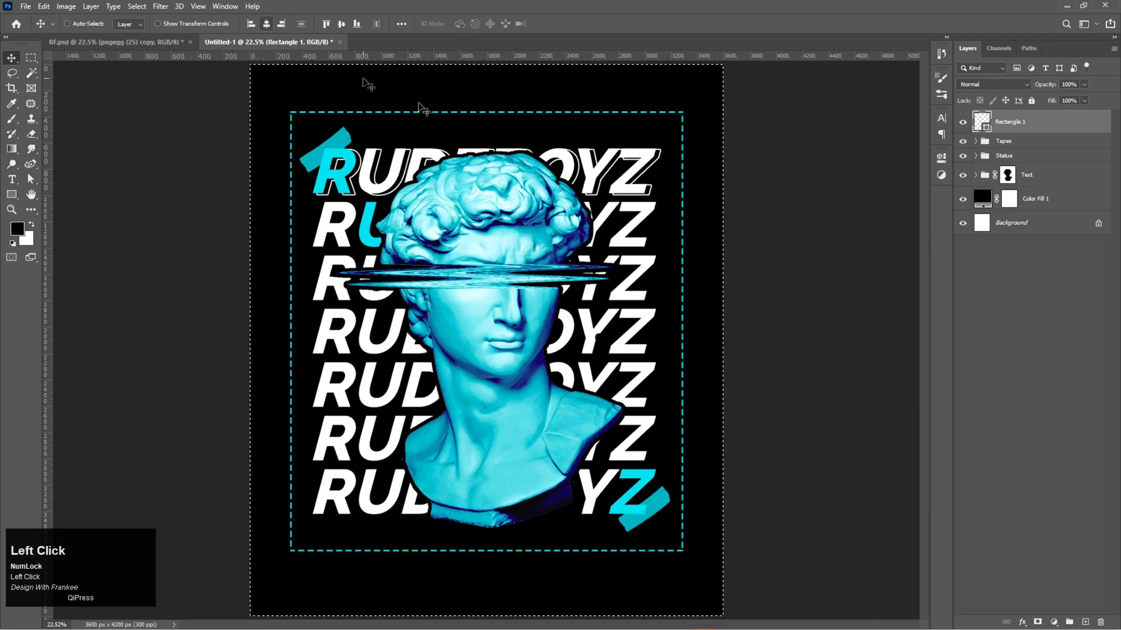
{"action": "key", "text": "ctrl+d"}
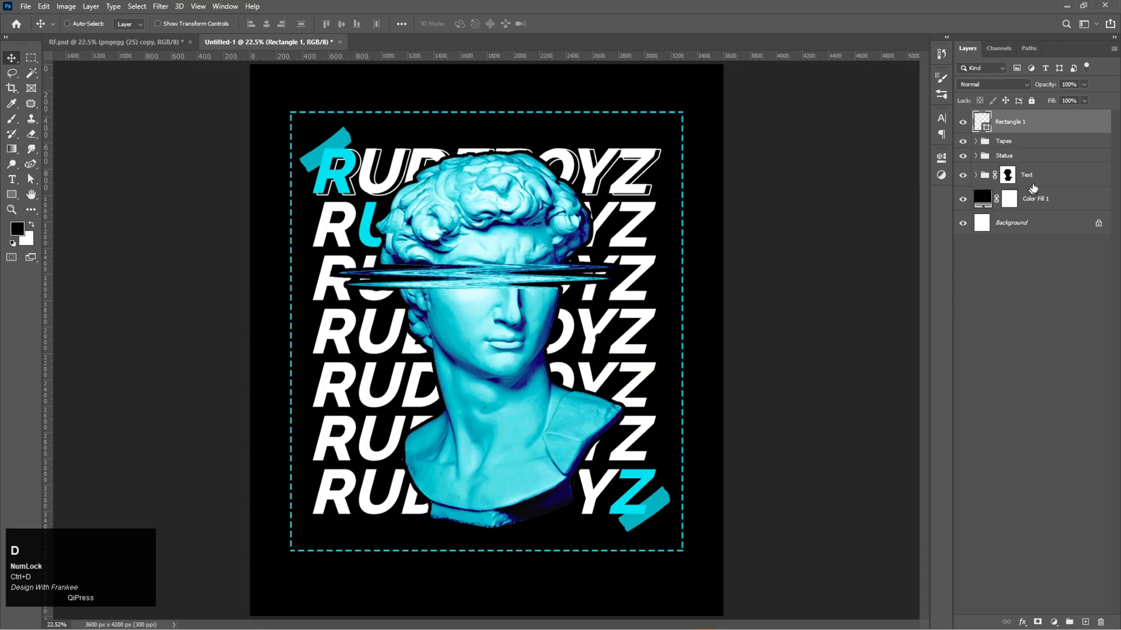
Group the Tapes, Statue and Text groups together and centre the new group horizontally on the canvas
{"action": "left_click", "coordinate": [1035, 174]}
{"action": "left_click", "coordinate": [1004, 141], "text": "shift"}
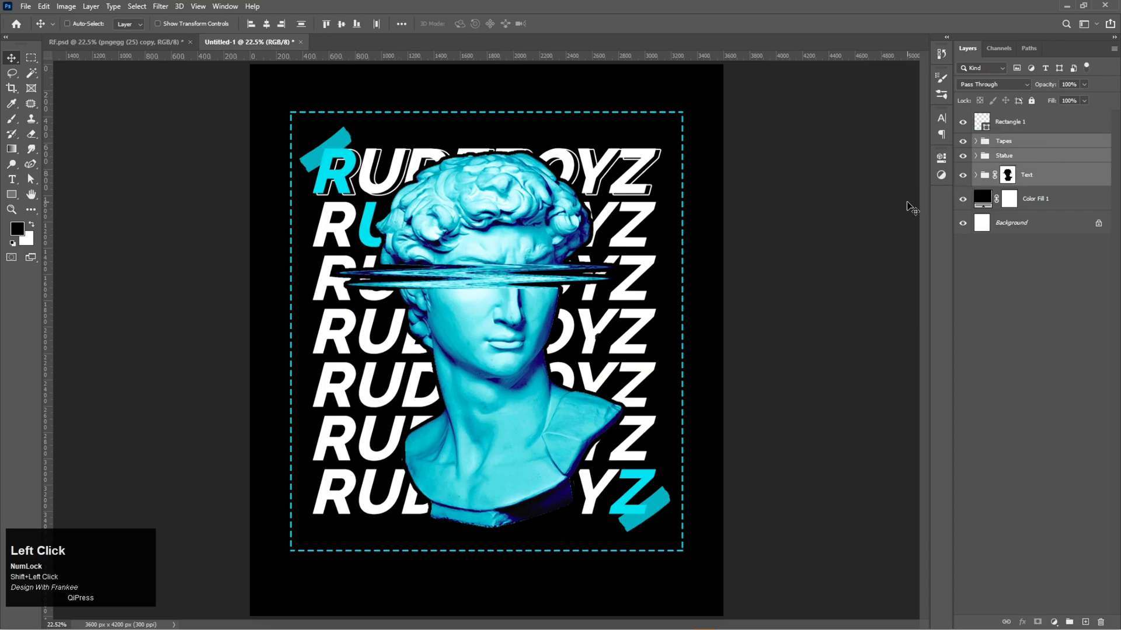
{"action": "key", "text": "ctrl+g"}
{"action": "key", "text": "ctrl+a"}
{"action": "left_click", "coordinate": [265, 24]}
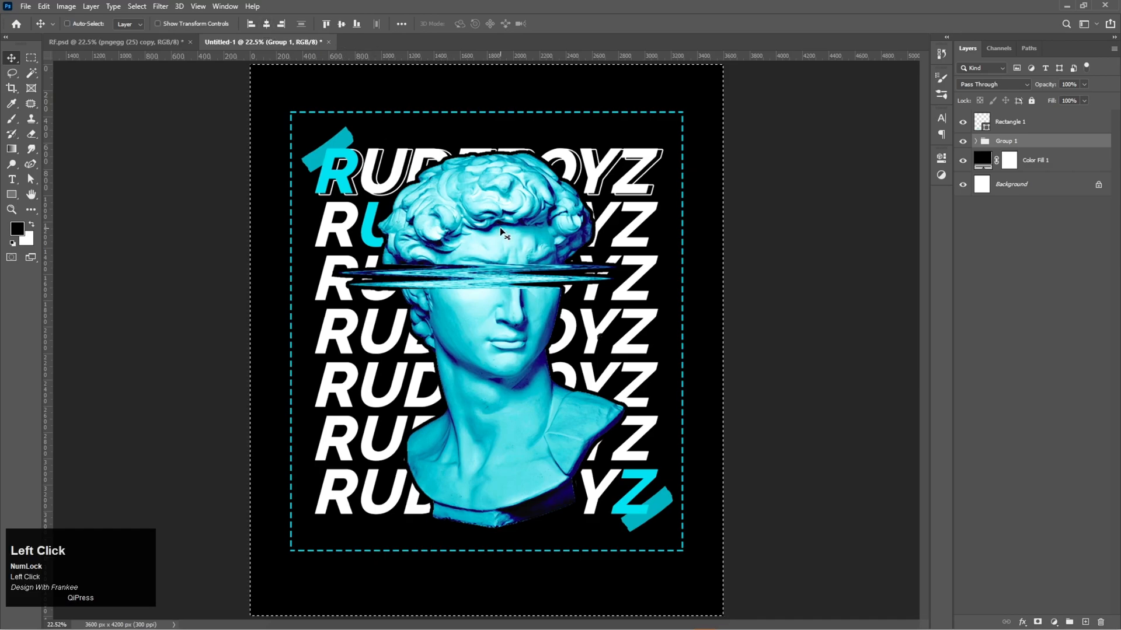
{"action": "key", "text": "ctrl+d"}
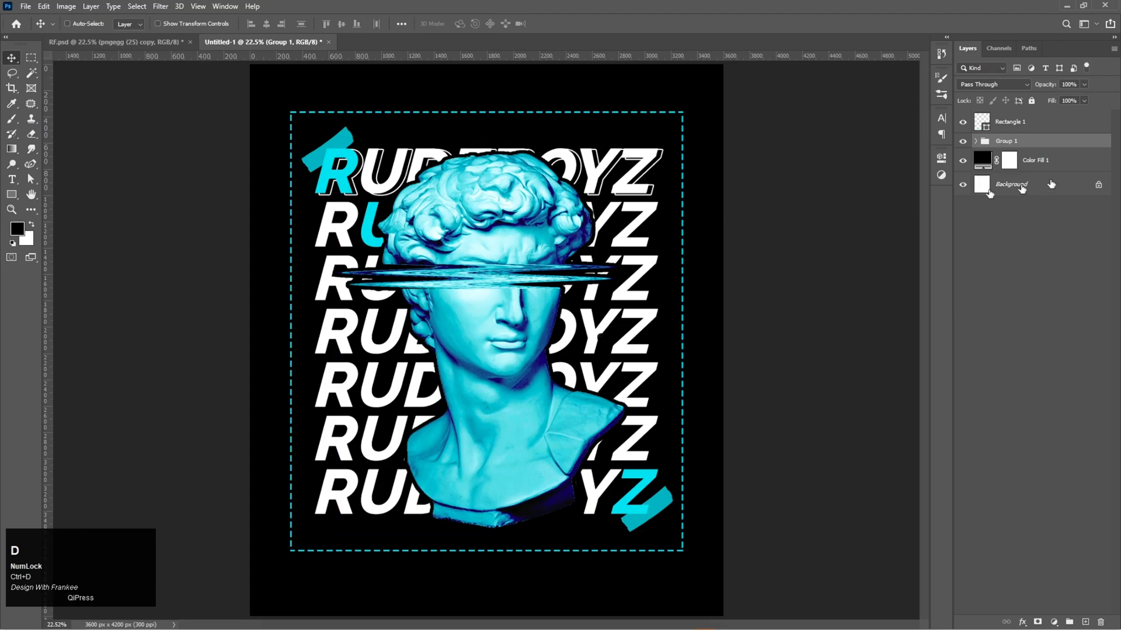
On a new layer above Rectangle 1, draw a square about 82 × 82 px at the dashed frame's upper-left corner
{"action": "left_click", "coordinate": [1057, 124]}
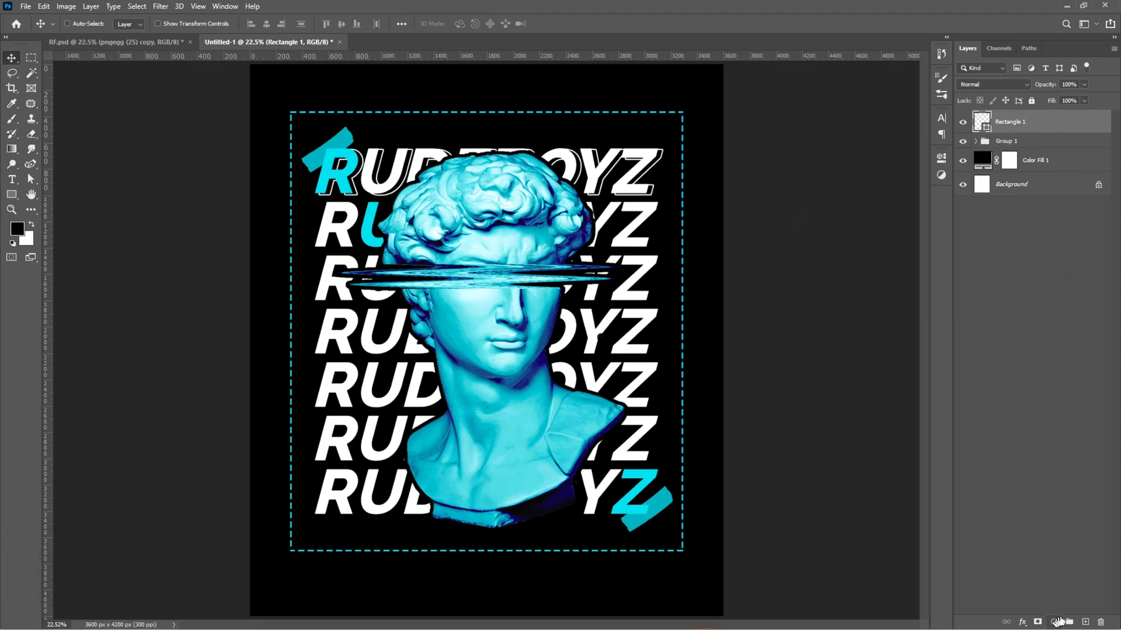
{"action": "left_click", "coordinate": [1085, 622]}
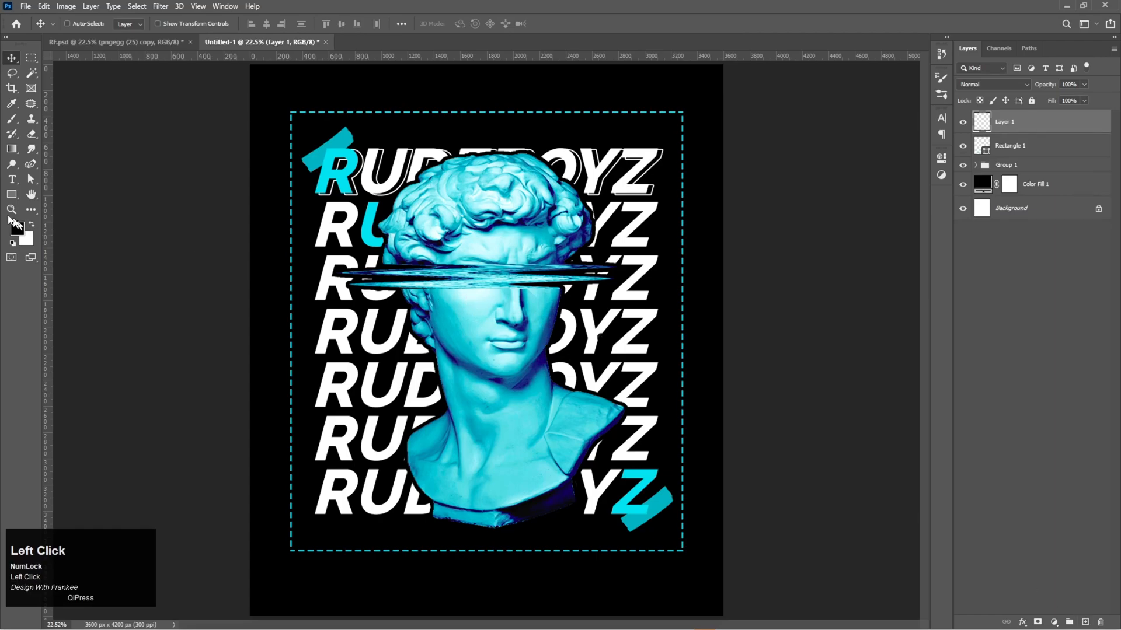
{"action": "right_click", "coordinate": [11, 196]}
{"action": "left_click", "coordinate": [85, 201]}
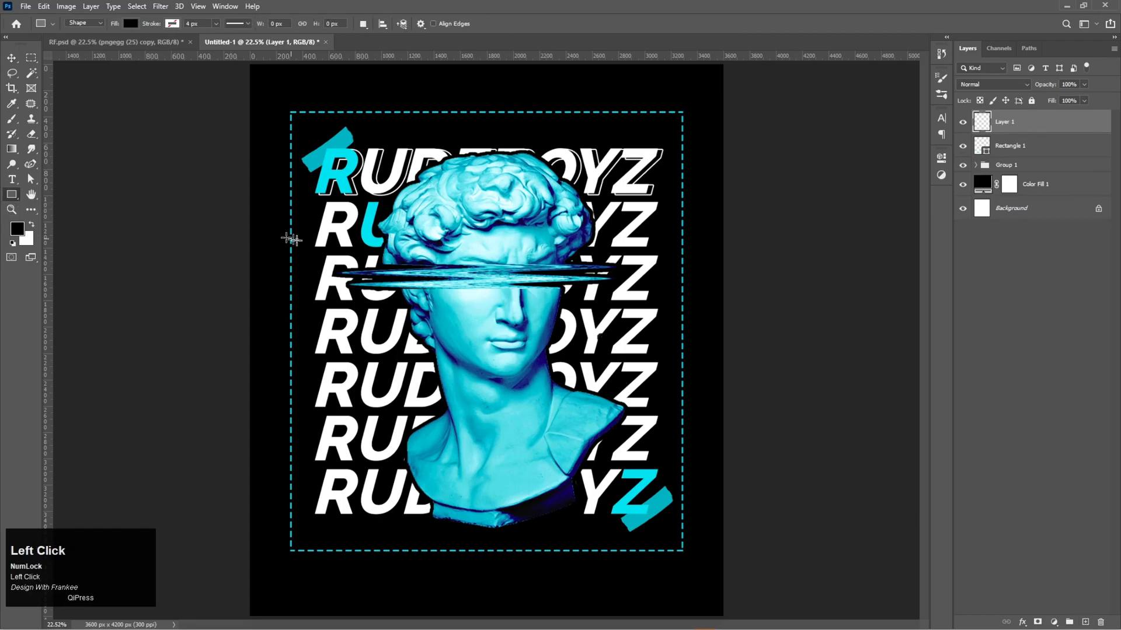
{"action": "scroll", "coordinate": [325, 251], "scroll_direction": "up", "scroll_amount": 1, "text": "alt"}
{"action": "scroll", "coordinate": [325, 252], "scroll_direction": "up", "scroll_amount": 1, "text": "alt"}
{"action": "key", "text": "space"}
{"action": "left_click_drag", "start_coordinate": [314, 158], "coordinate": [381, 436]}
{"action": "left_click_drag", "start_coordinate": [305, 234], "coordinate": [328, 255]}
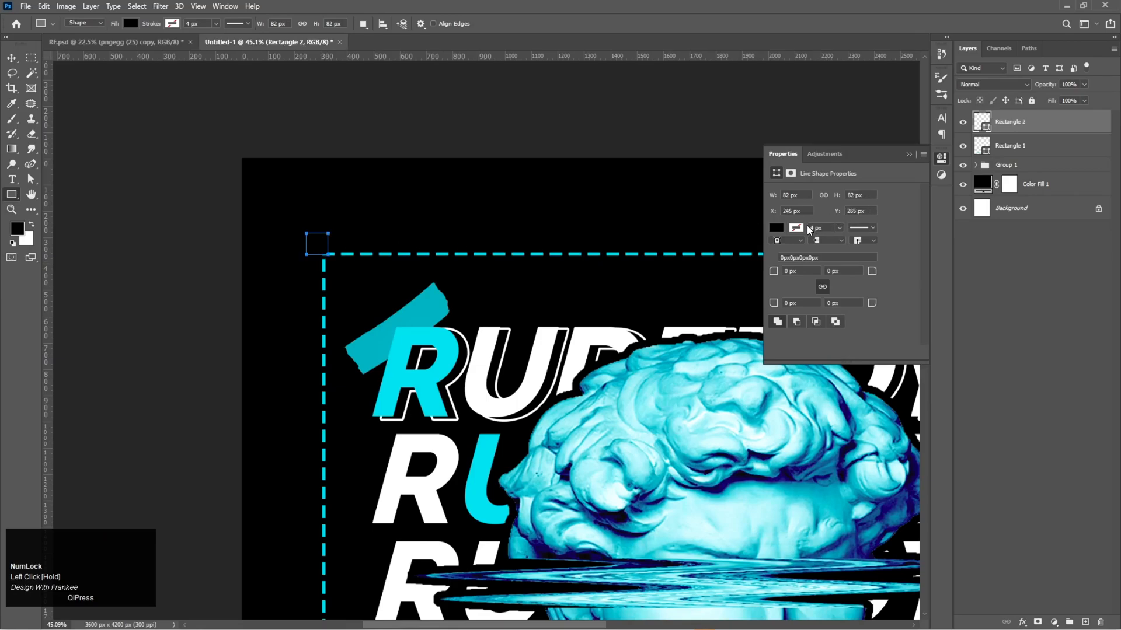
Fill the small corner square with cyan 22d5e4 sampled from the first line's R
{"action": "left_click", "coordinate": [777, 228]}
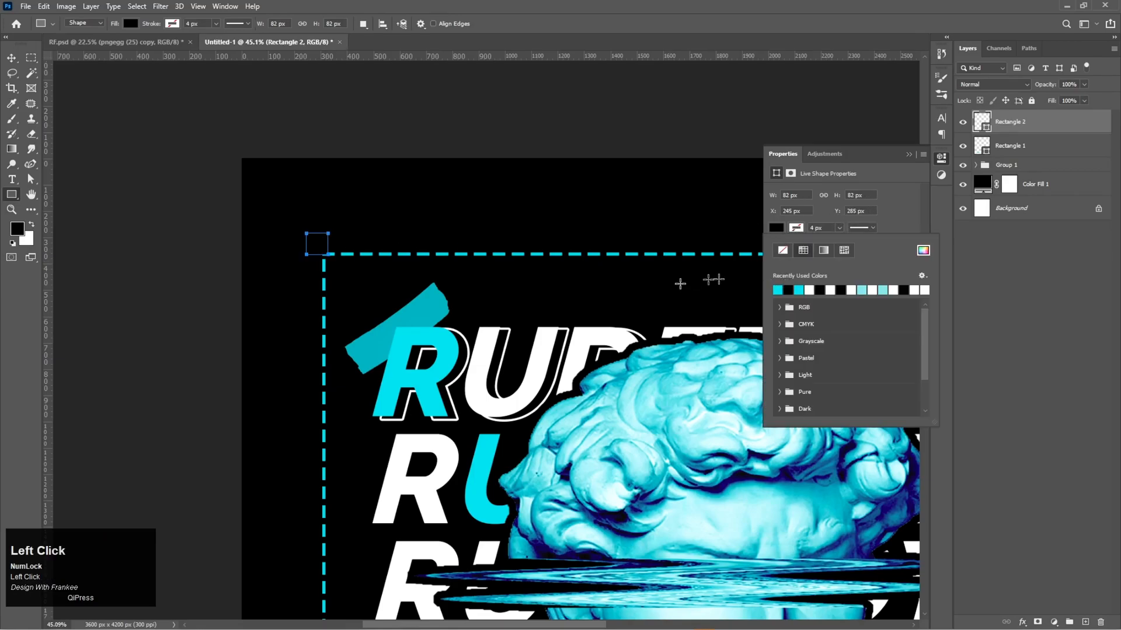
{"action": "left_click", "coordinate": [923, 251]}
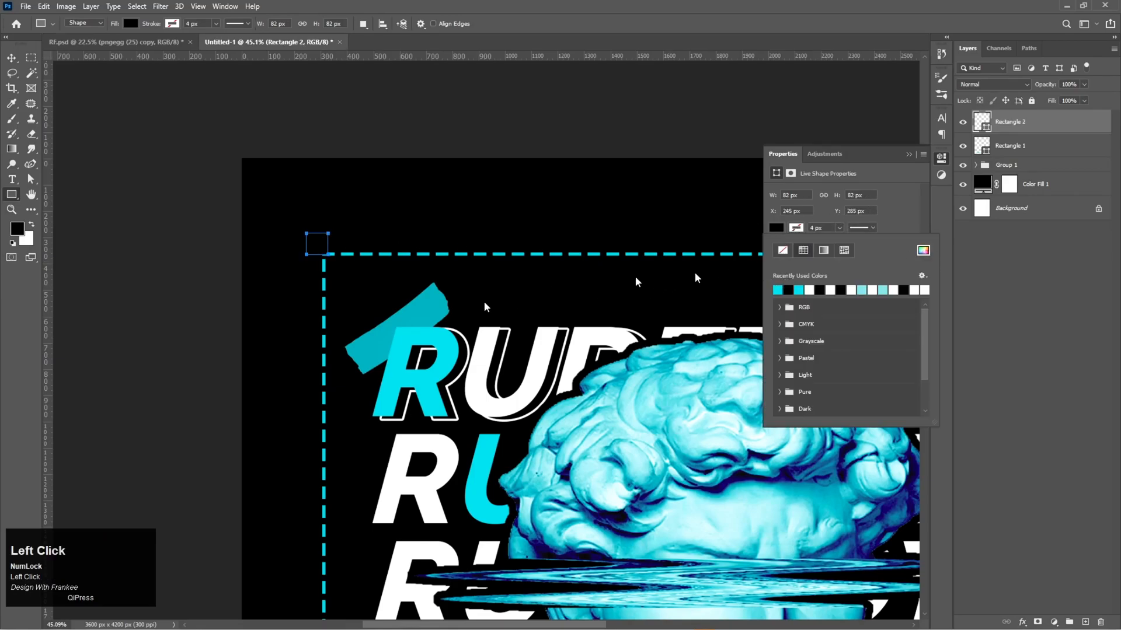
{"action": "left_click", "coordinate": [446, 337]}
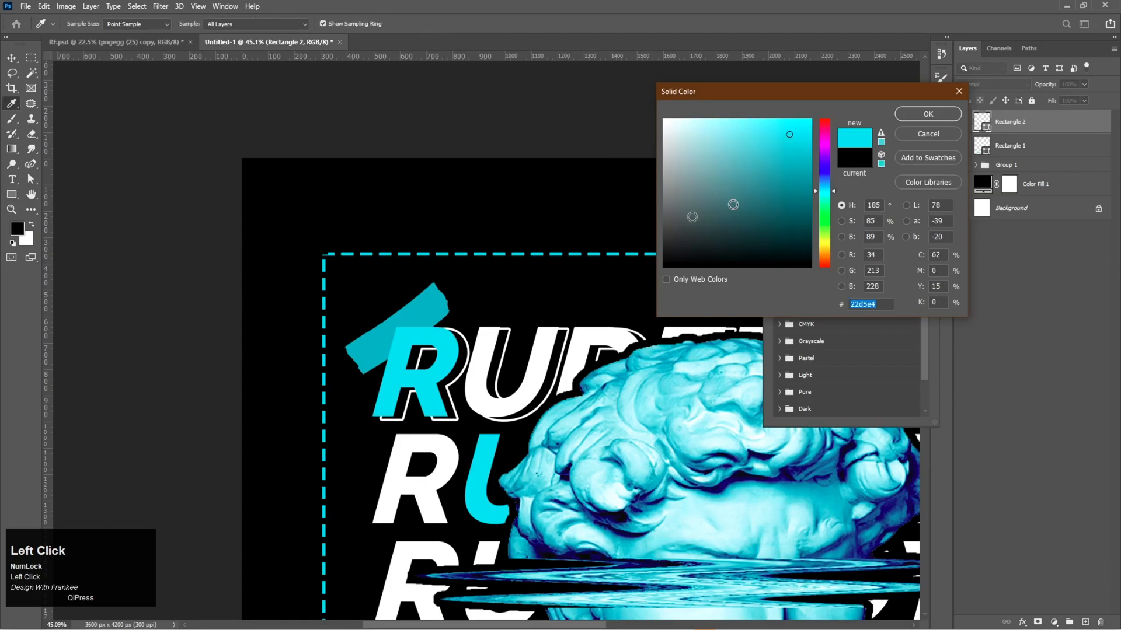
{"action": "left_click", "coordinate": [922, 117]}
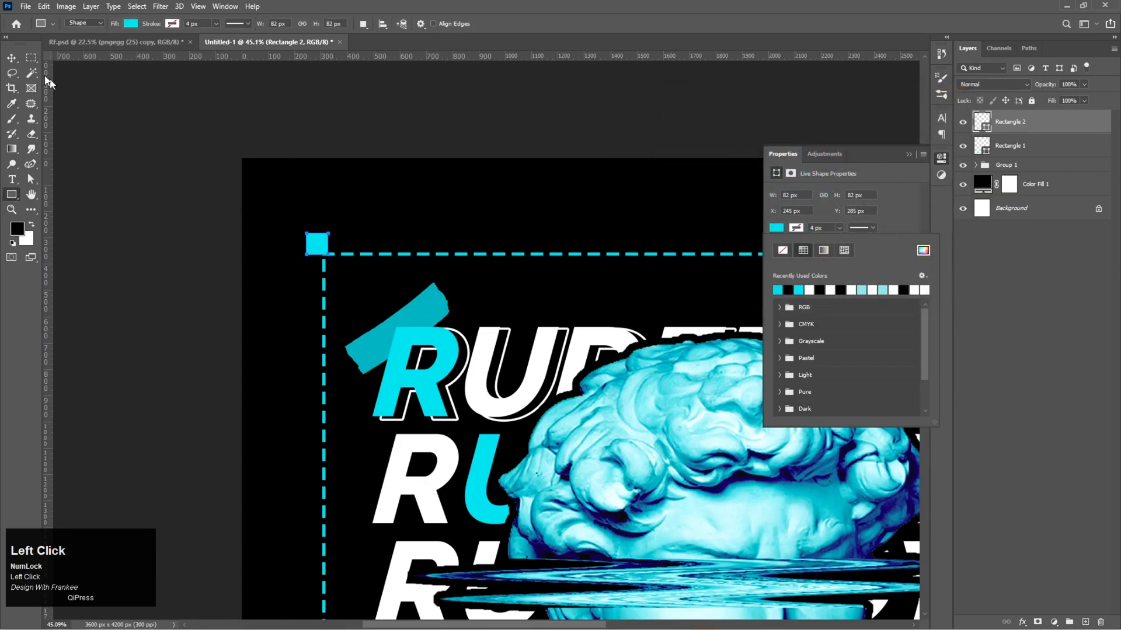
Enlarge the cyan square slightly in proportion and place it over the dashed frame's upper-left corner
{"action": "left_click", "coordinate": [15, 60]}
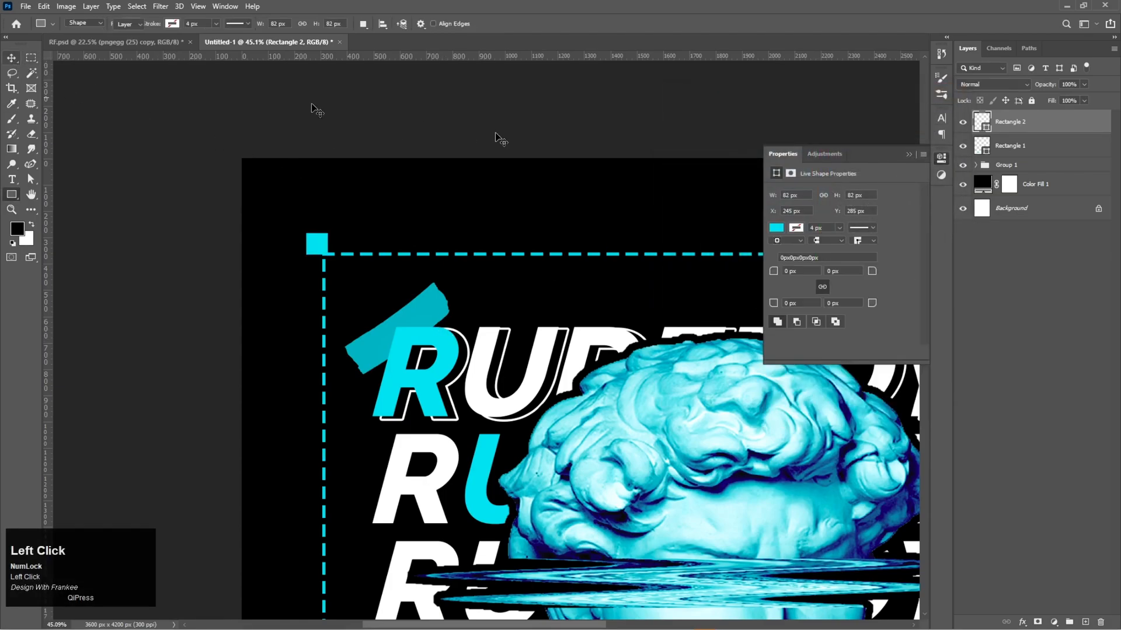
{"action": "left_click", "coordinate": [909, 157]}
{"action": "key", "text": "ctrl+t"}
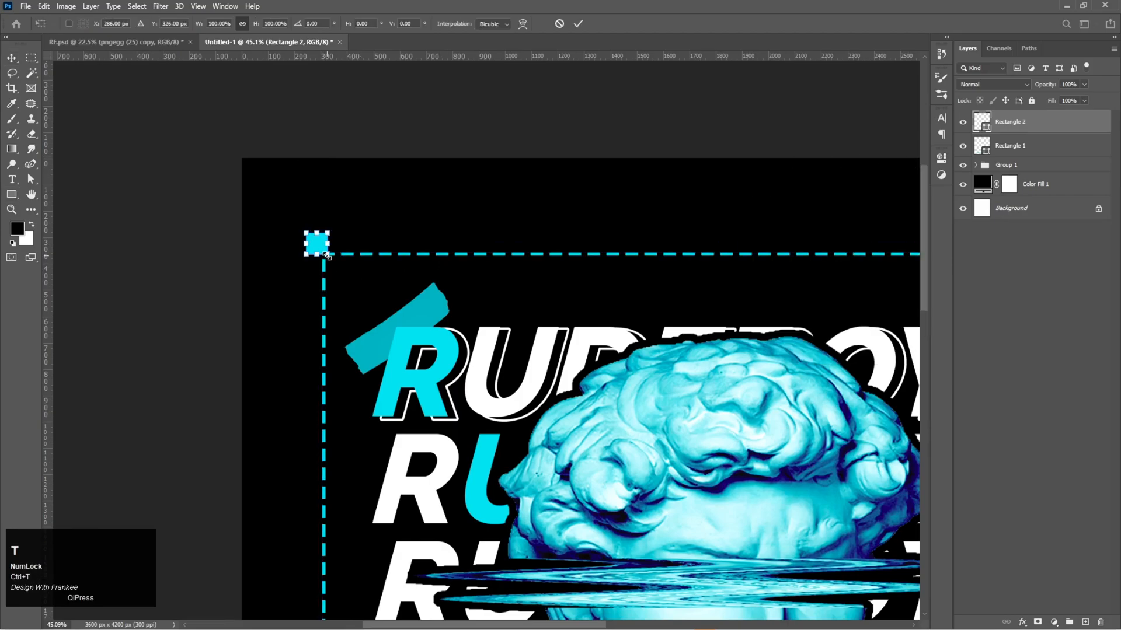
{"action": "left_click_drag", "start_coordinate": [326, 255], "coordinate": [328, 256]}
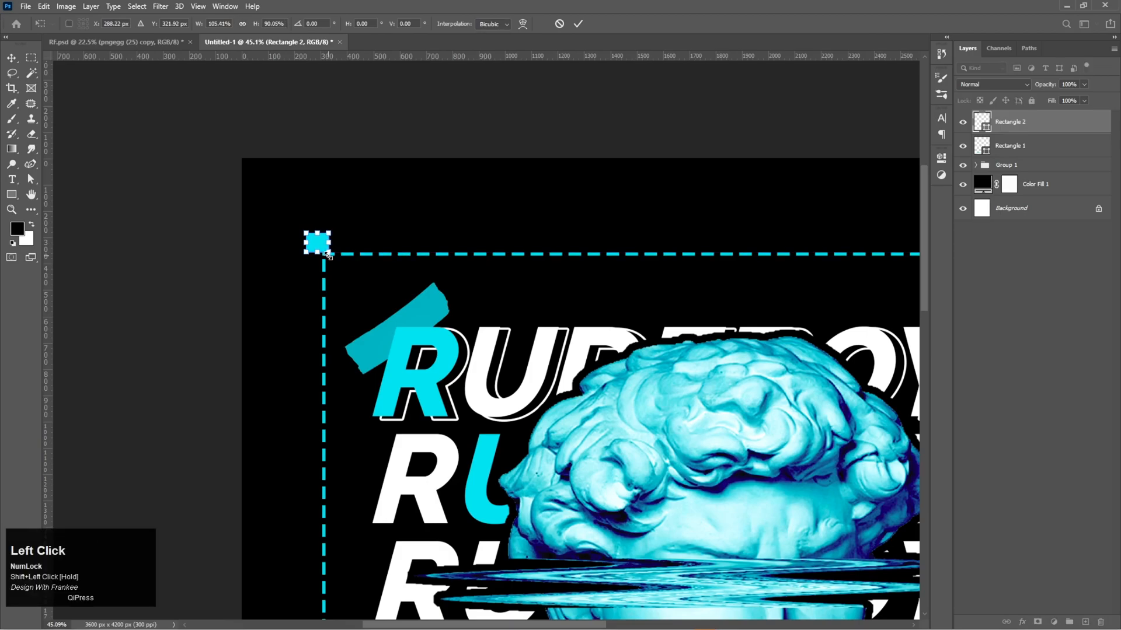
{"action": "key", "text": "ctrl+z"}
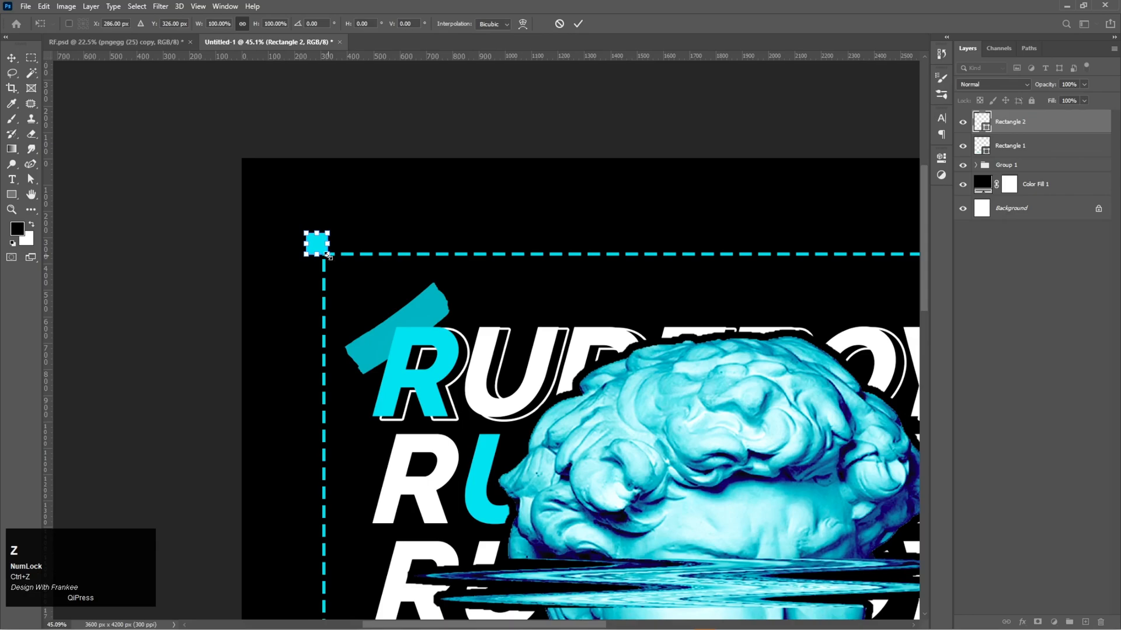
{"action": "left_click", "coordinate": [327, 255], "text": "alt"}
{"action": "left_click_drag", "start_coordinate": [327, 255], "coordinate": [329, 257]}
{"action": "key", "text": "Return"}
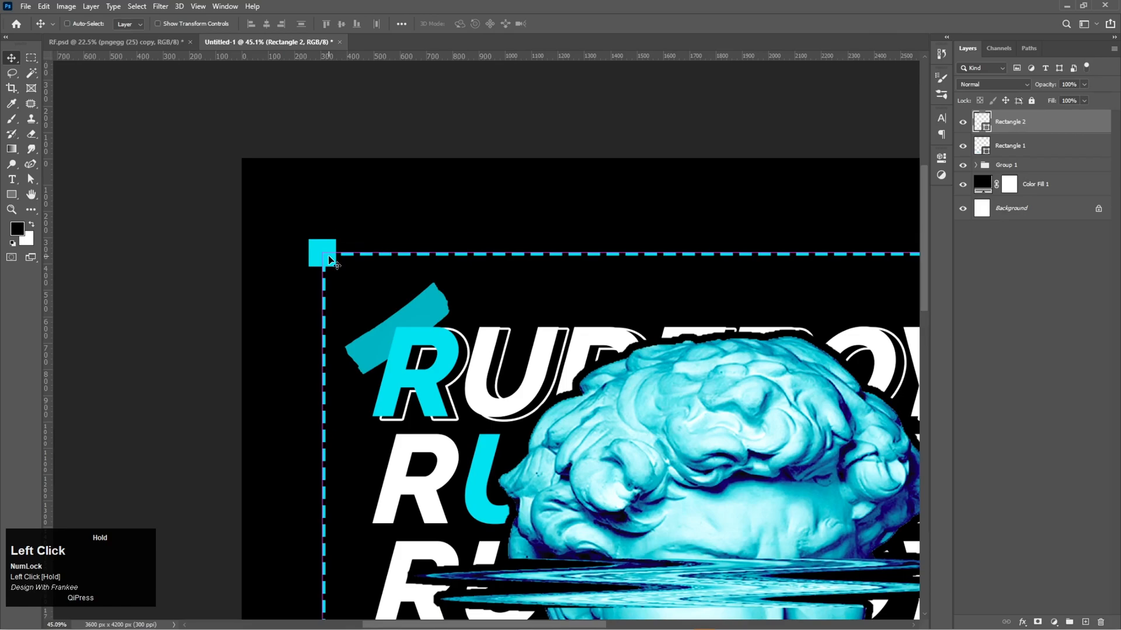
Duplicate the cyan square straight down onto the dashed frame's lower-left corner
{"action": "key", "text": "ctrl+0"}
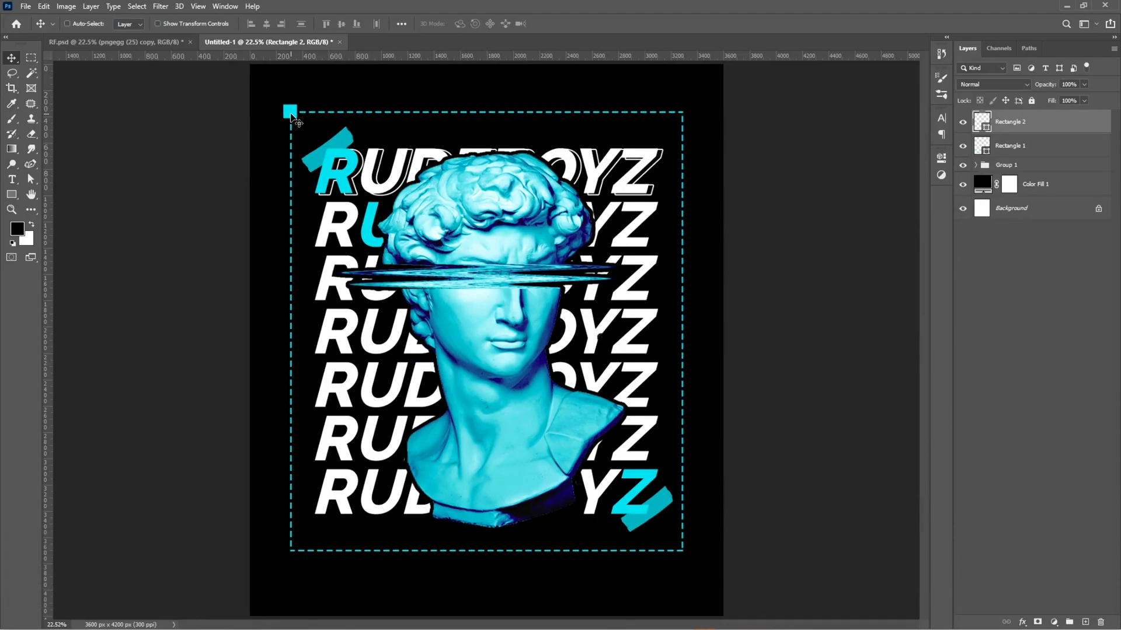
{"action": "left_click_drag", "start_coordinate": [291, 116], "coordinate": [303, 556]}
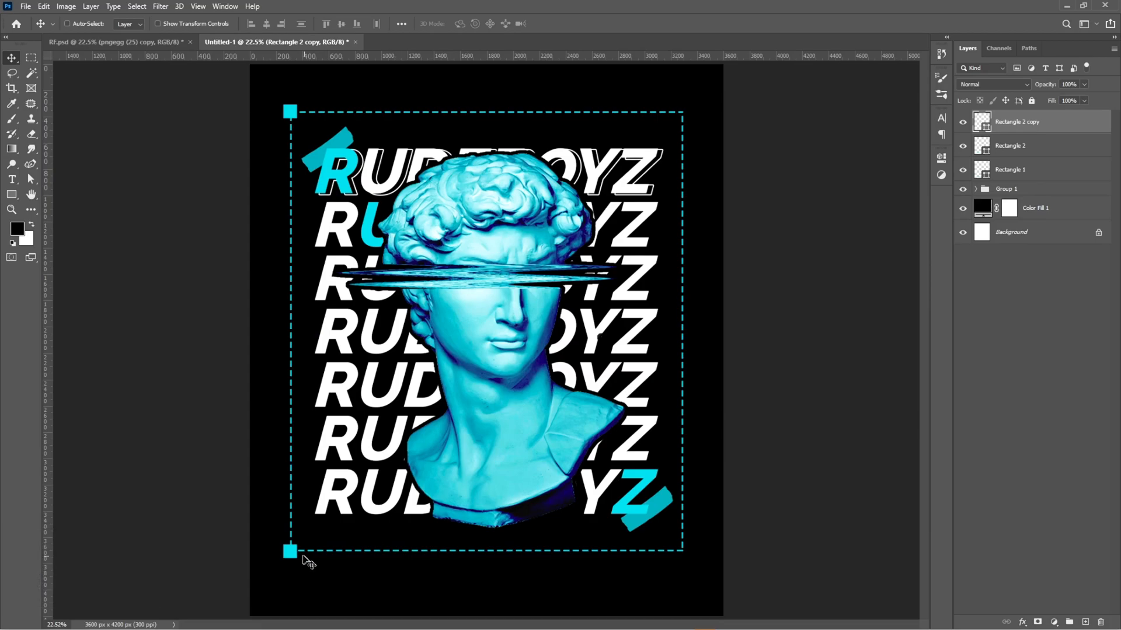
{"action": "left_click_drag", "start_coordinate": [290, 553], "coordinate": [291, 551]}
{"action": "left_click_drag", "start_coordinate": [290, 553], "coordinate": [352, 551]}
Nudge the lower-left square up and to the right until it is centred on the frame's corner
{"action": "scroll", "coordinate": [298, 554], "scroll_direction": "up", "scroll_amount": 5}
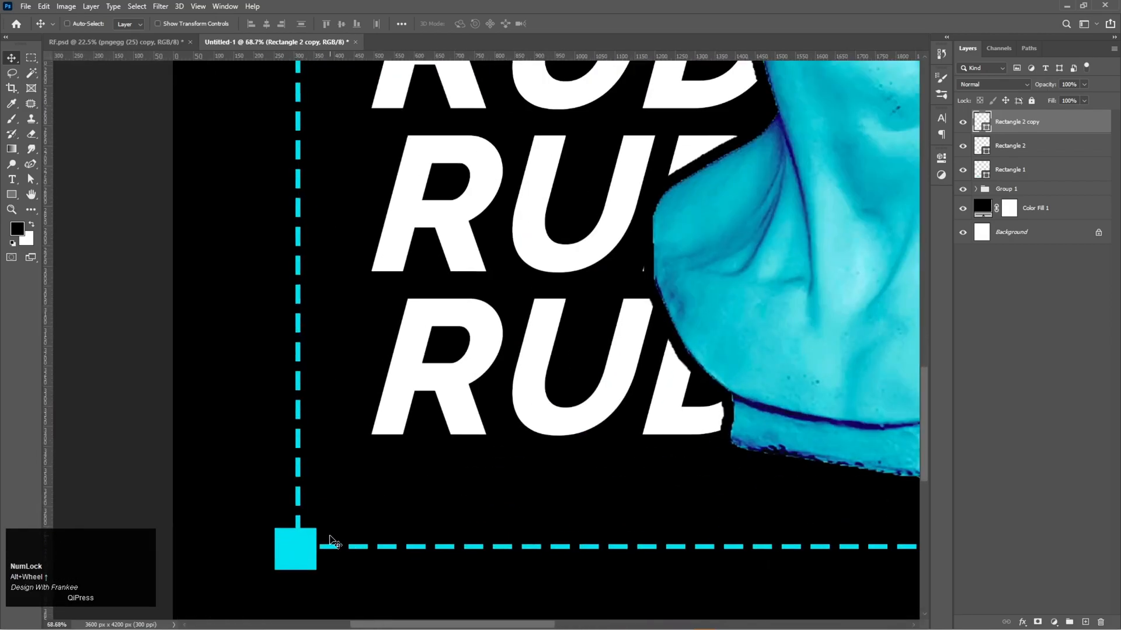
{"action": "key", "text": "Up"}
{"action": "key", "text": "Right"}
{"action": "key", "text": "Right"}
{"action": "key", "text": "Right"}
{"action": "key", "text": "Up"}
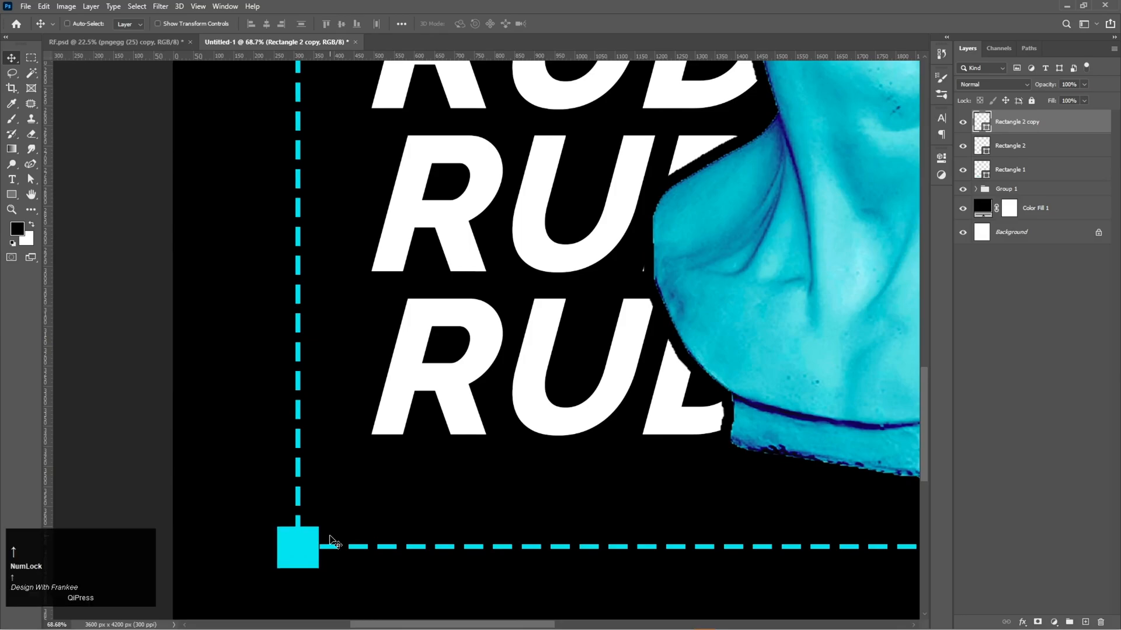
{"action": "key", "text": "Up"}
{"action": "key", "text": "Right"}
{"action": "key", "text": "ctrl+0"}
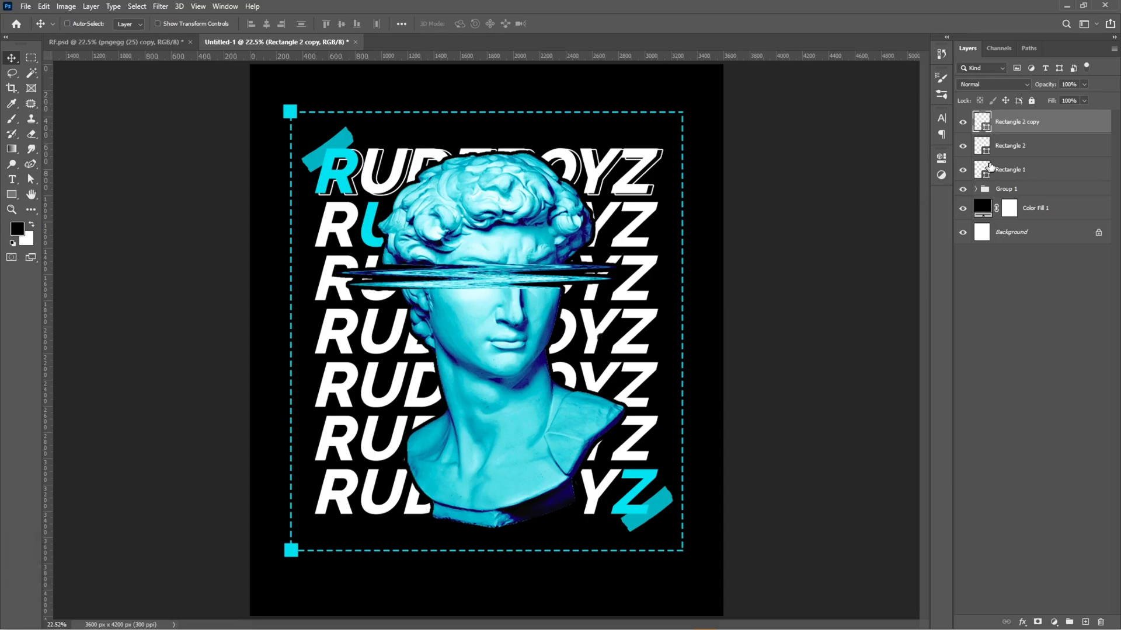
Readjust the Rectangle 2 square horizontally so it lines up with the frame's upper-left corner
{"action": "left_click", "coordinate": [999, 149]}
{"action": "scroll", "coordinate": [295, 183], "scroll_direction": "up", "scroll_amount": 4}
{"action": "key", "text": "space"}
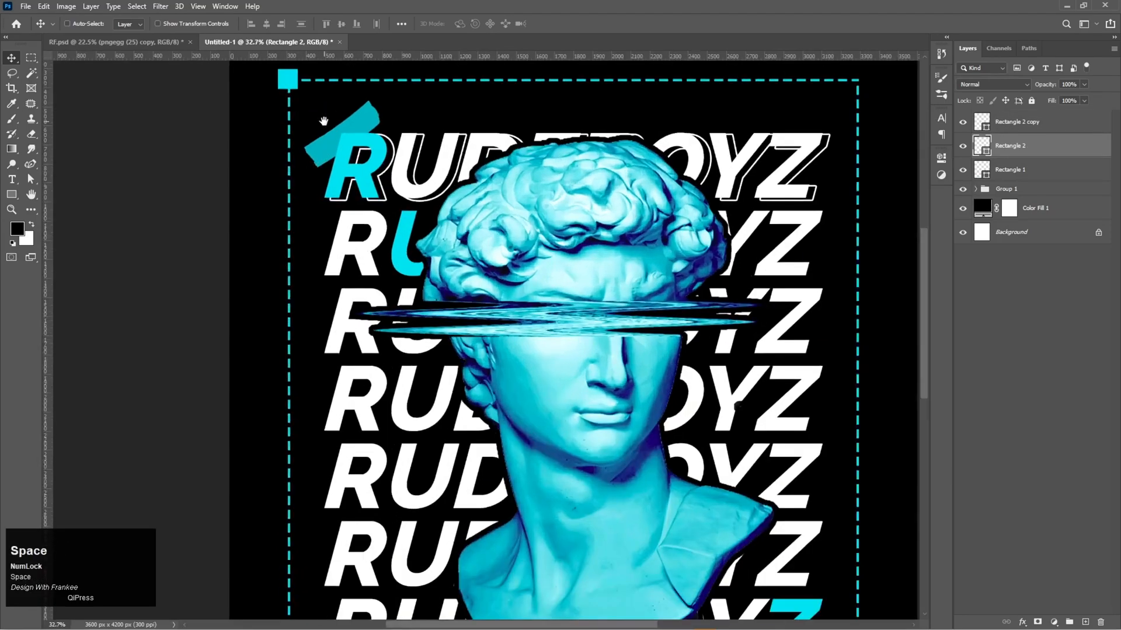
{"action": "left_click_drag", "start_coordinate": [323, 122], "coordinate": [335, 251]}
{"action": "key", "text": "Right"}
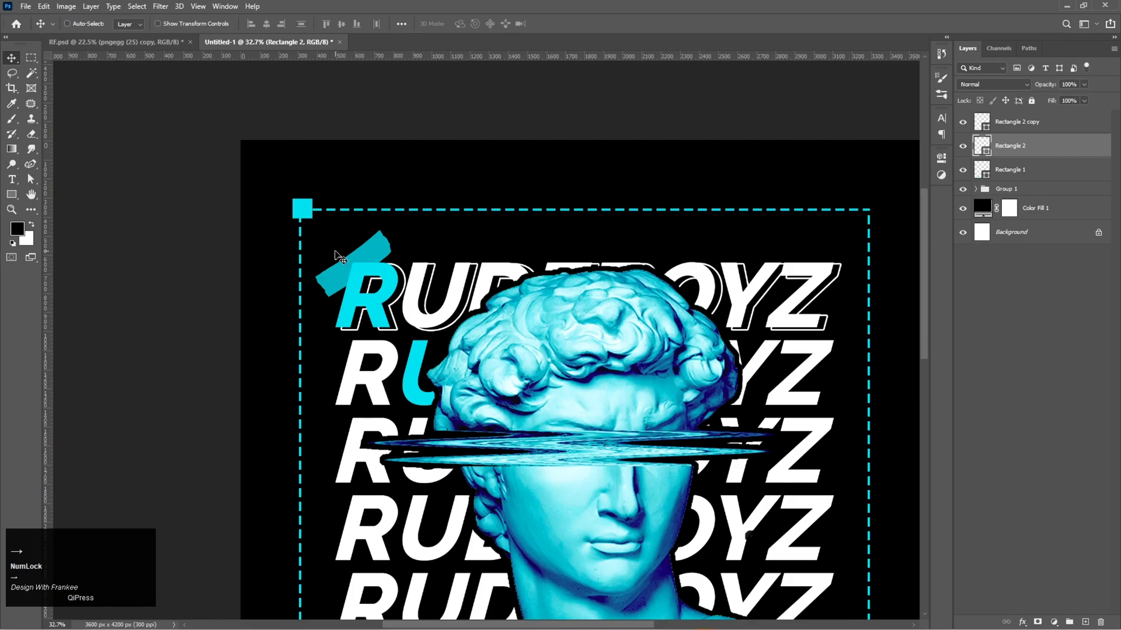
{"action": "key", "text": "ctrl+0"}
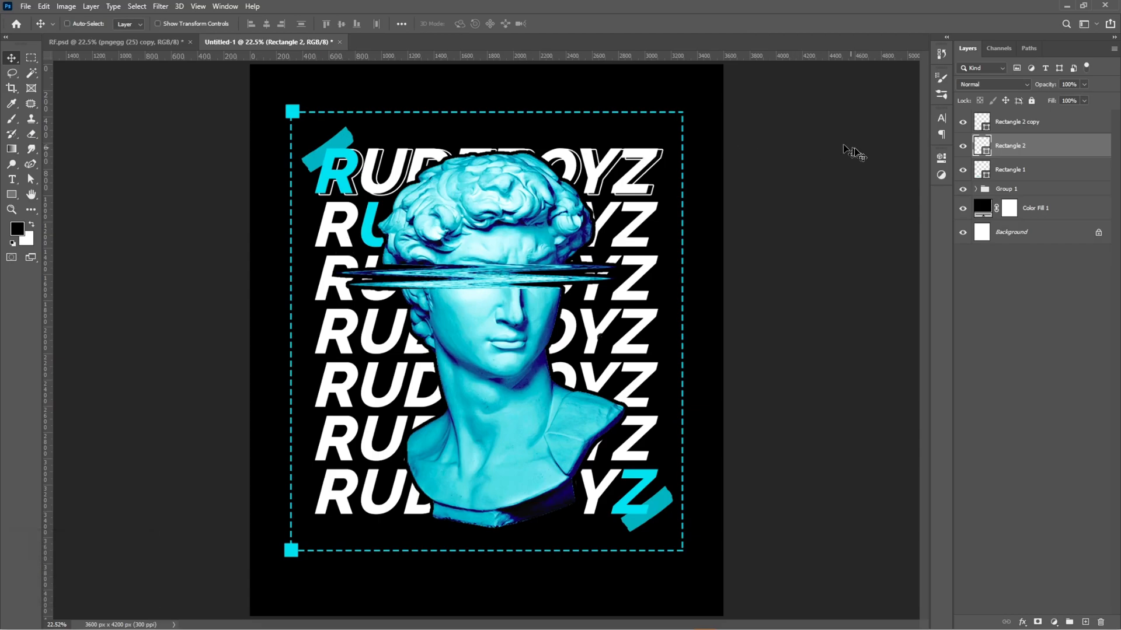
{"action": "left_click", "coordinate": [964, 147]}
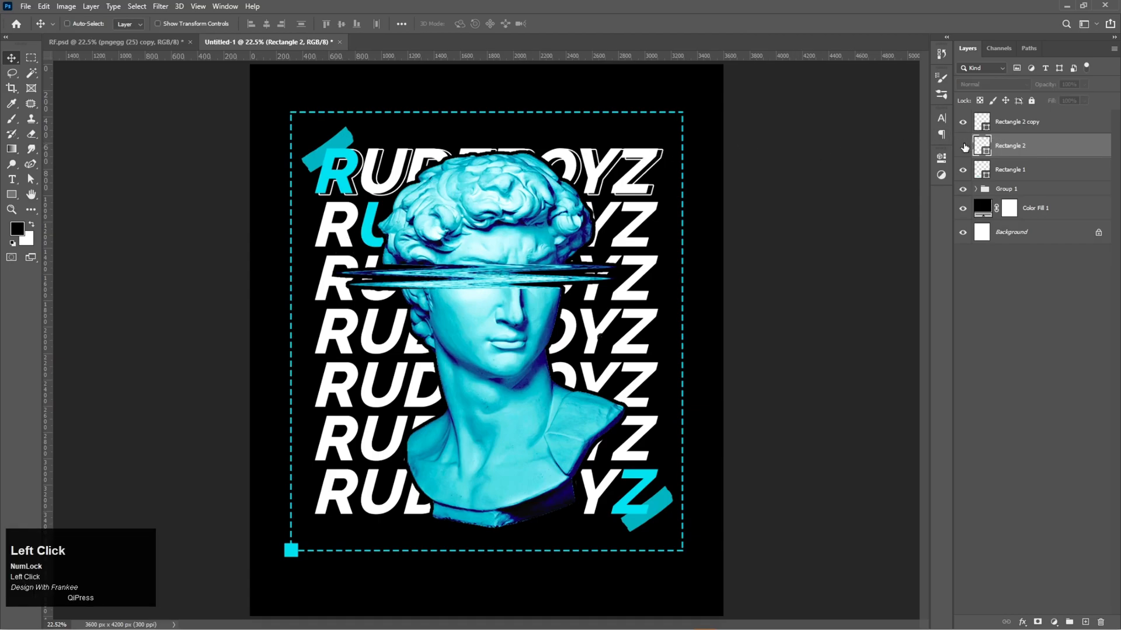
{"action": "left_click", "coordinate": [292, 114], "text": "shift"}
{"action": "left_click_drag", "start_coordinate": [292, 115], "coordinate": [291, 115]}
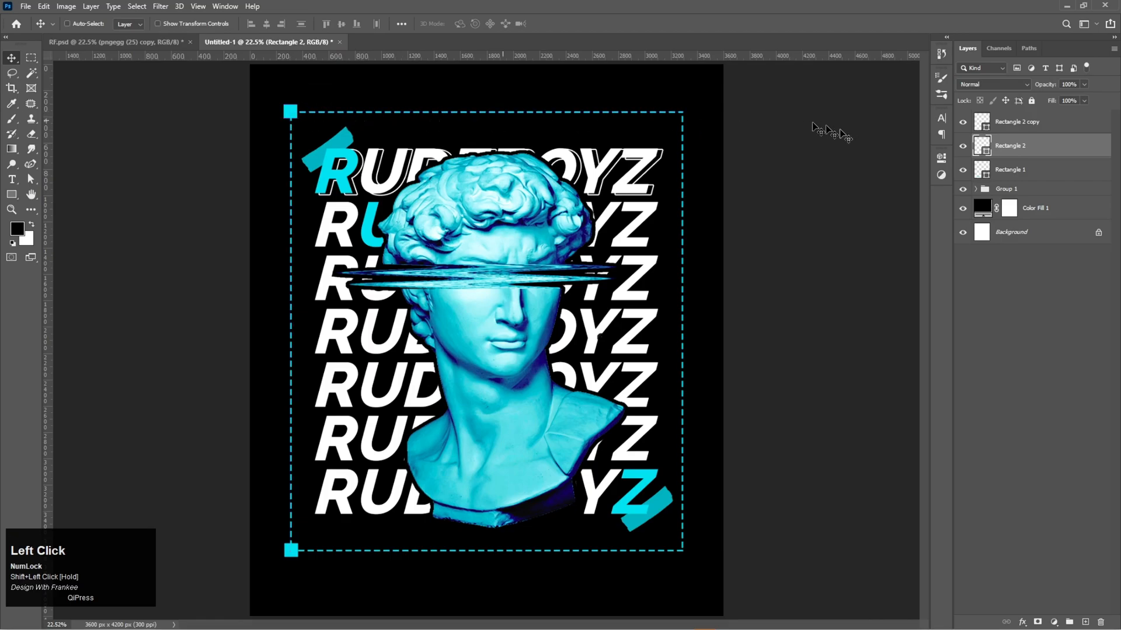
Duplicate the lower-left square onto the dashed frame's lower-right corner
{"action": "left_click", "coordinate": [969, 124]}
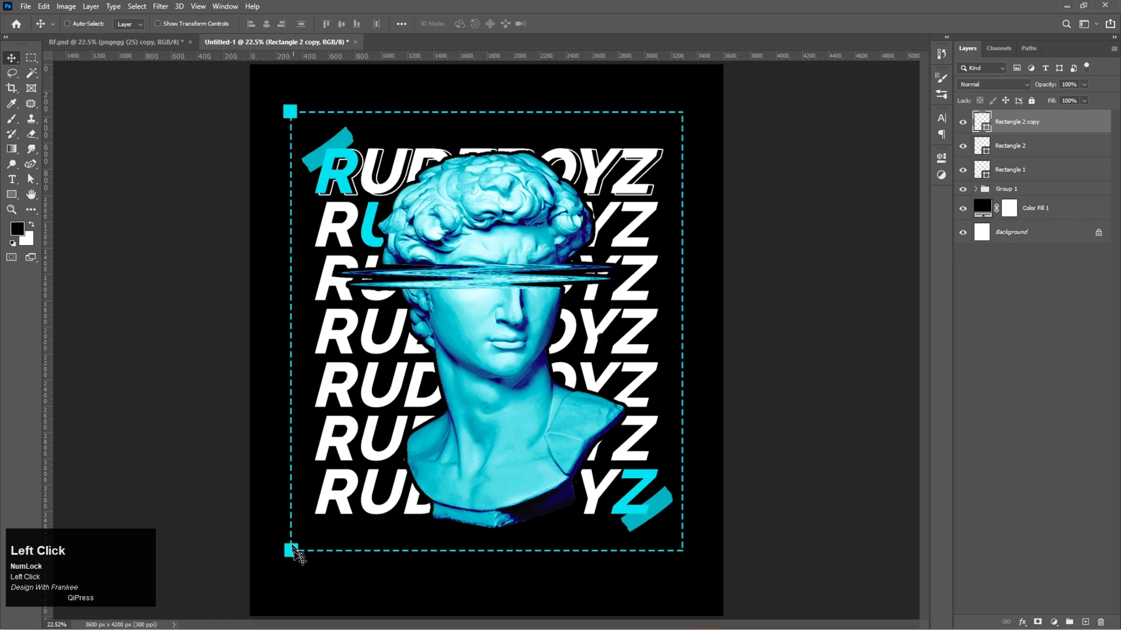
{"action": "left_click_drag", "start_coordinate": [298, 551], "coordinate": [686, 549]}
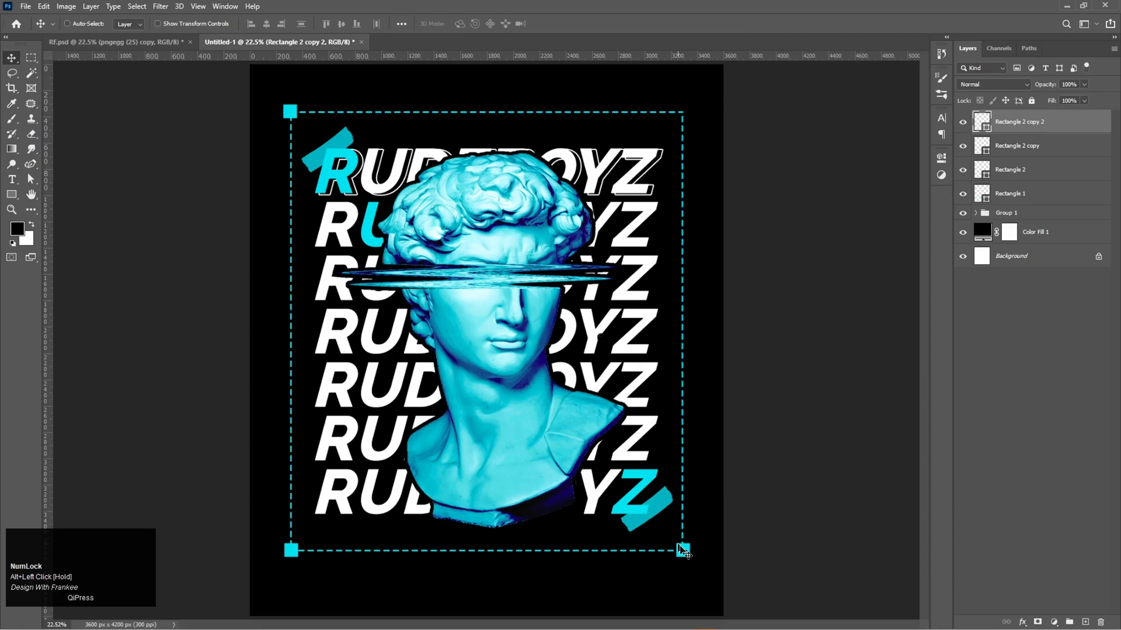
Duplicate the lower-right square onto the frame's upper-right corner and group the frame with its four squares as Shape 02
{"action": "left_click_drag", "start_coordinate": [684, 552], "coordinate": [680, 112]}
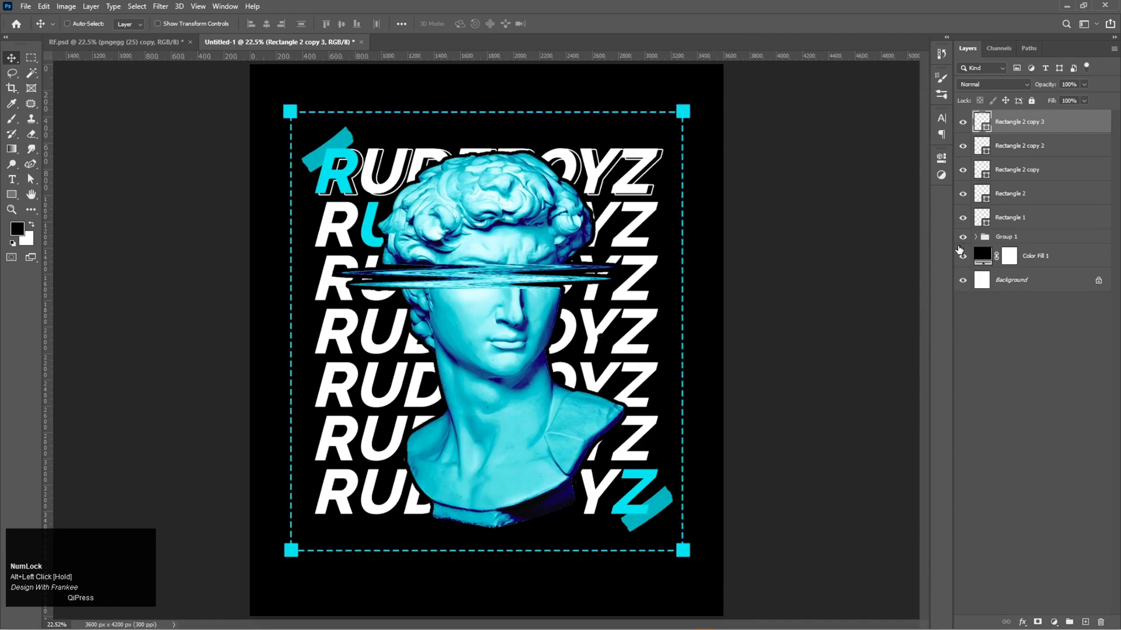
{"action": "left_click", "coordinate": [1026, 220], "text": "shift"}
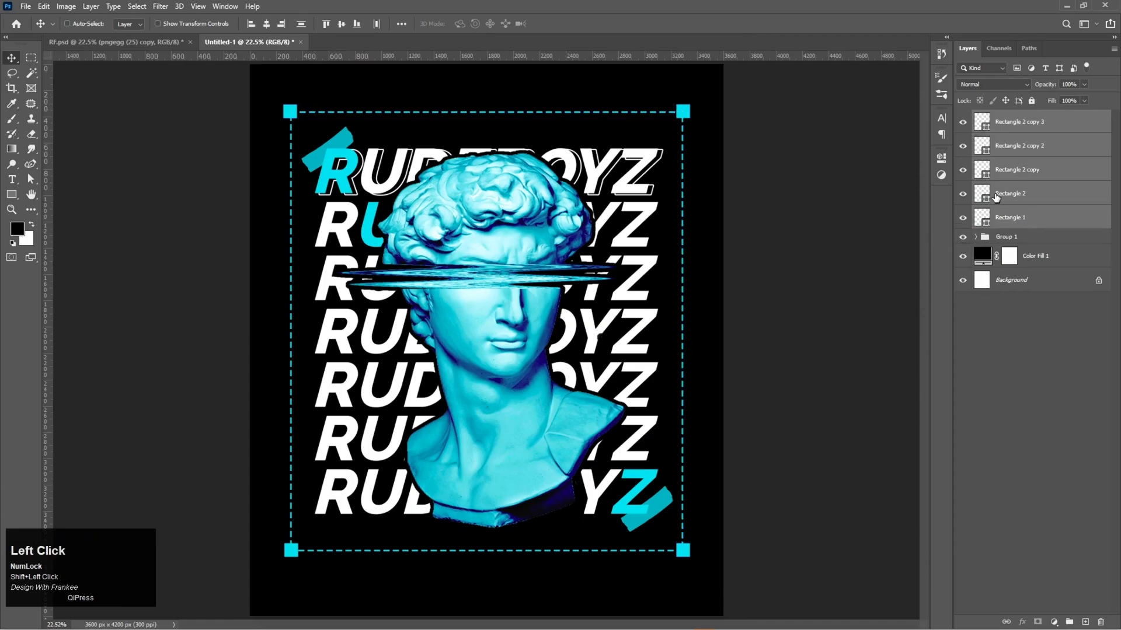
{"action": "key", "text": "ctrl+g"}
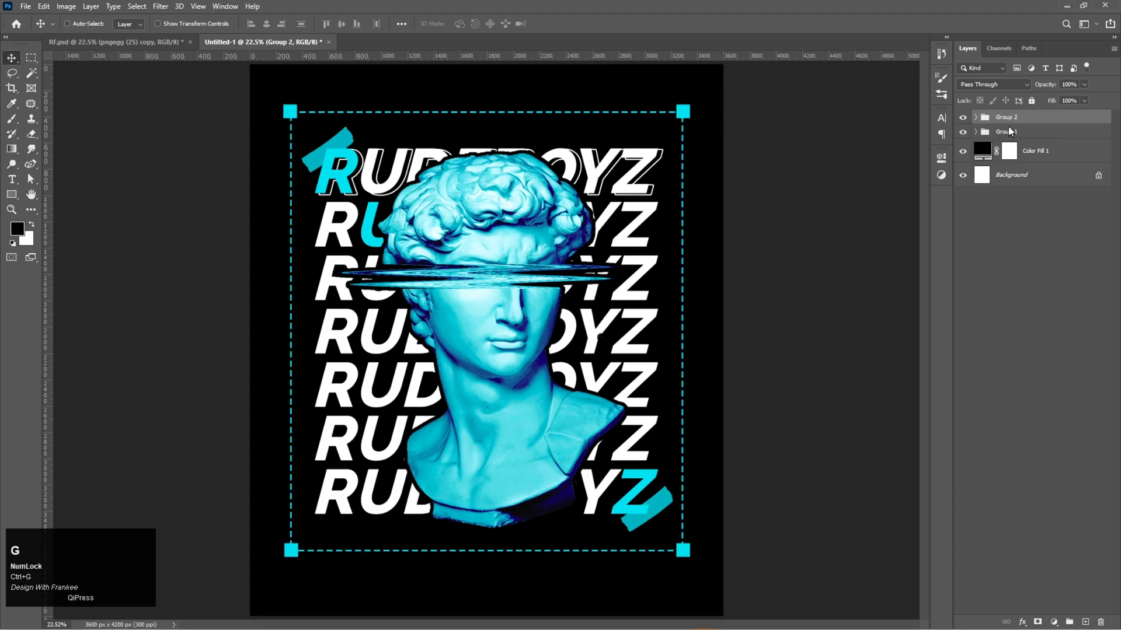
{"action": "double_click", "coordinate": [1006, 117]}
{"action": "type", "text": "Shape 02"}
{"action": "key", "text": "Return"}
{"action": "left_click", "coordinate": [963, 134]}
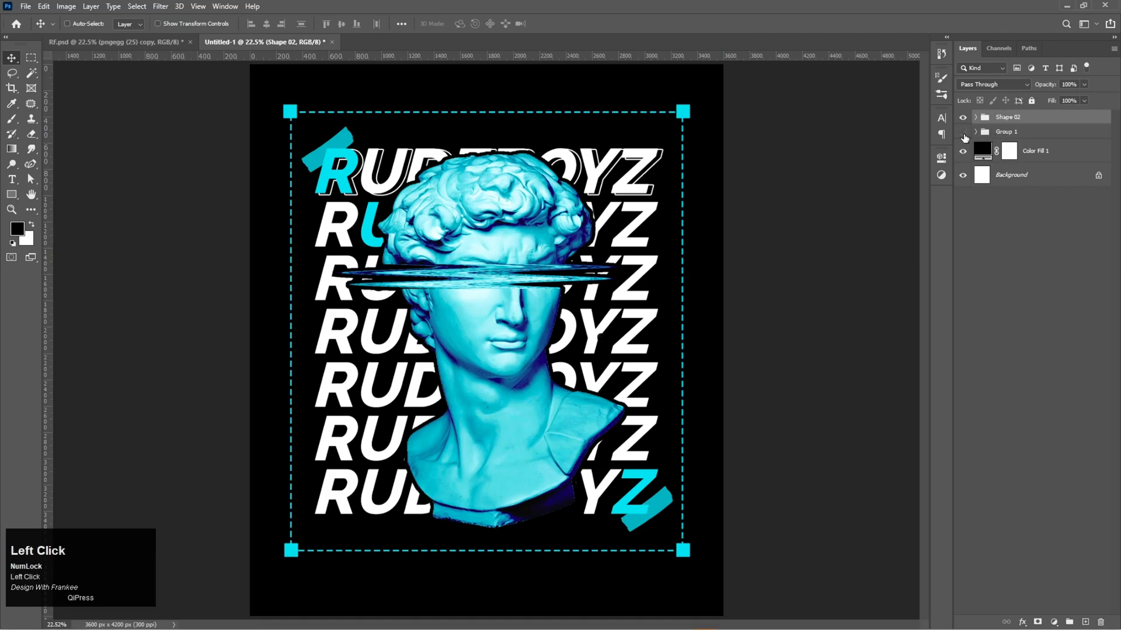
{"action": "left_click", "coordinate": [963, 133]}
{"action": "left_click", "coordinate": [975, 118]}
{"action": "left_click", "coordinate": [973, 118]}
{"action": "left_click", "coordinate": [963, 118]}
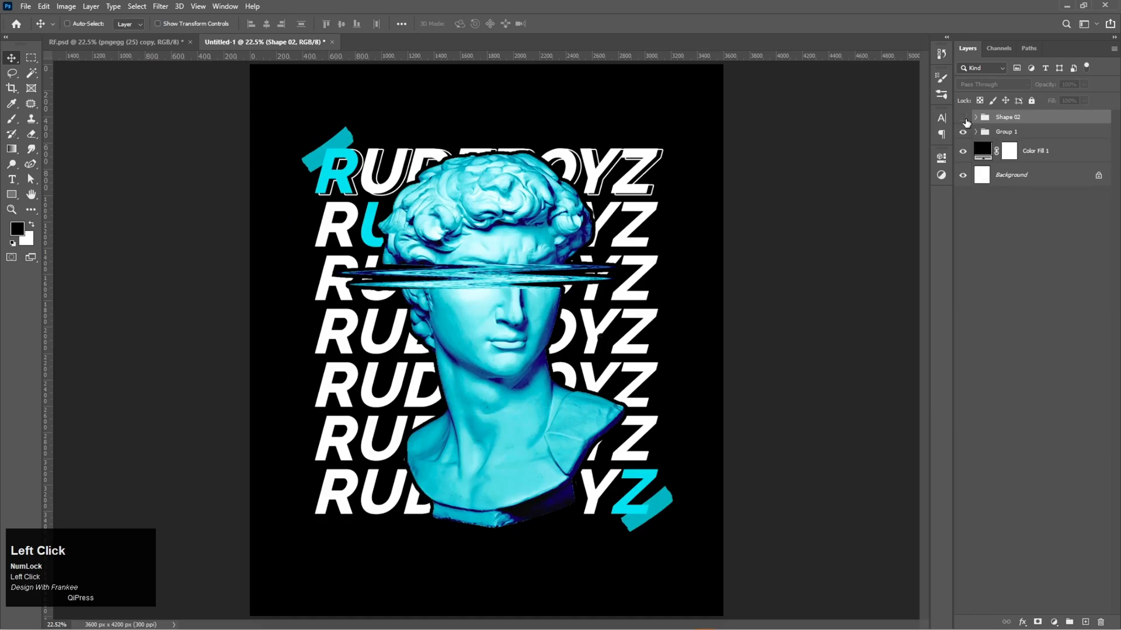
Move the Shape 02 and Group 1 groups straight up together, leaving more empty space below the dashed frame
{"action": "left_click", "coordinate": [1010, 133], "text": "shift"}
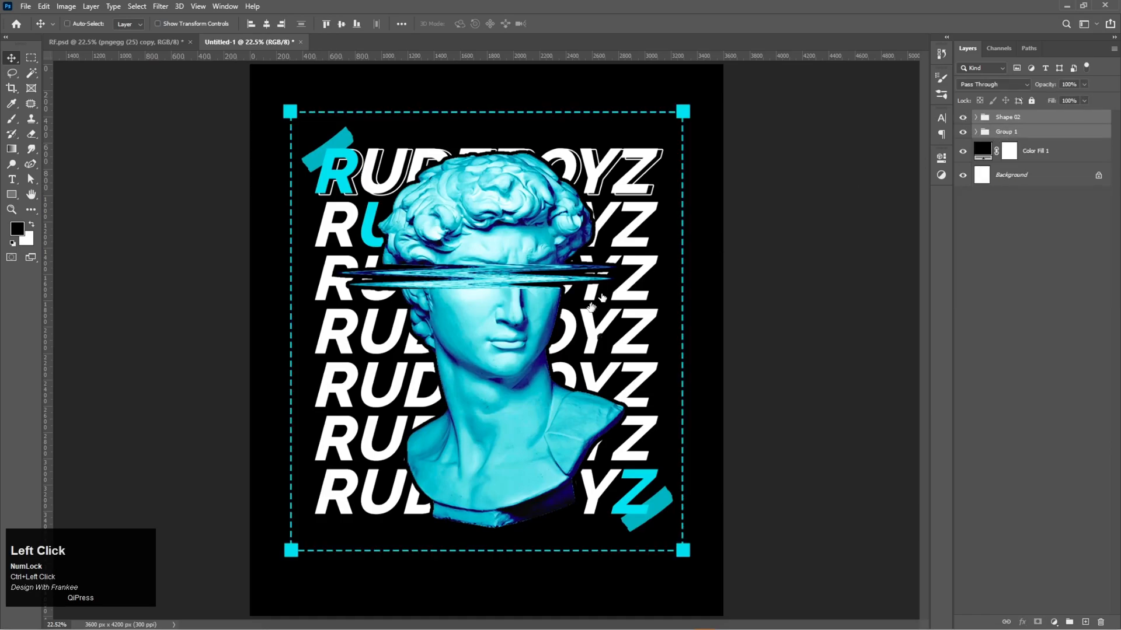
{"action": "left_click_drag", "start_coordinate": [544, 336], "coordinate": [545, 324]}
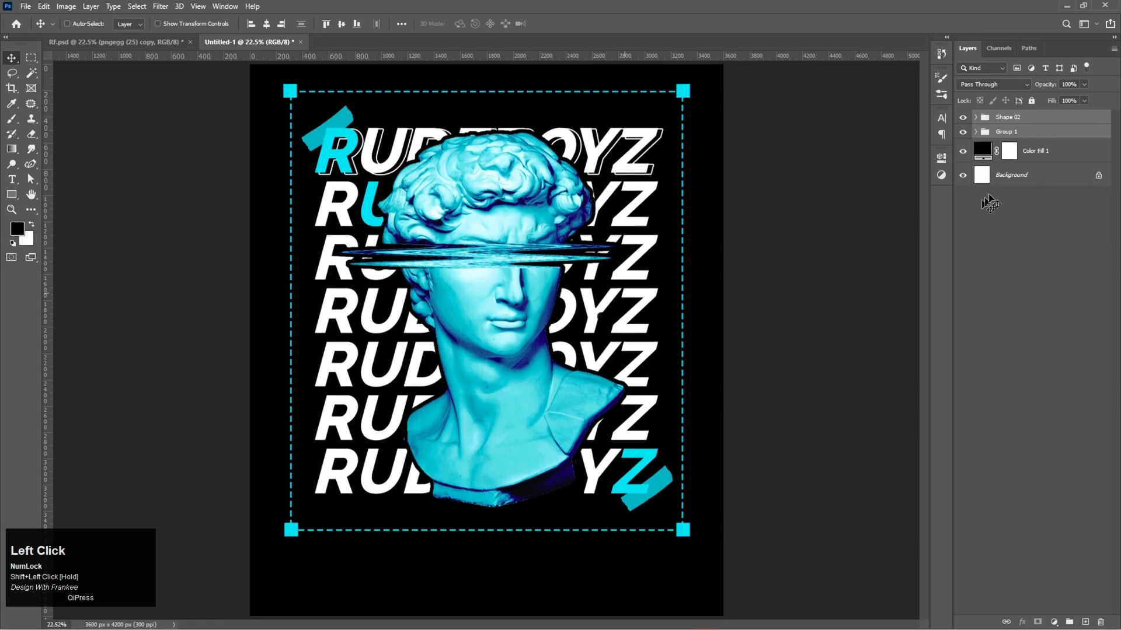
Place the Arrow PNG image from the Statue Streetwear Design 05 folder, scaled down small, just below the frame's lower-left corner
{"action": "left_click", "coordinate": [1015, 119]}
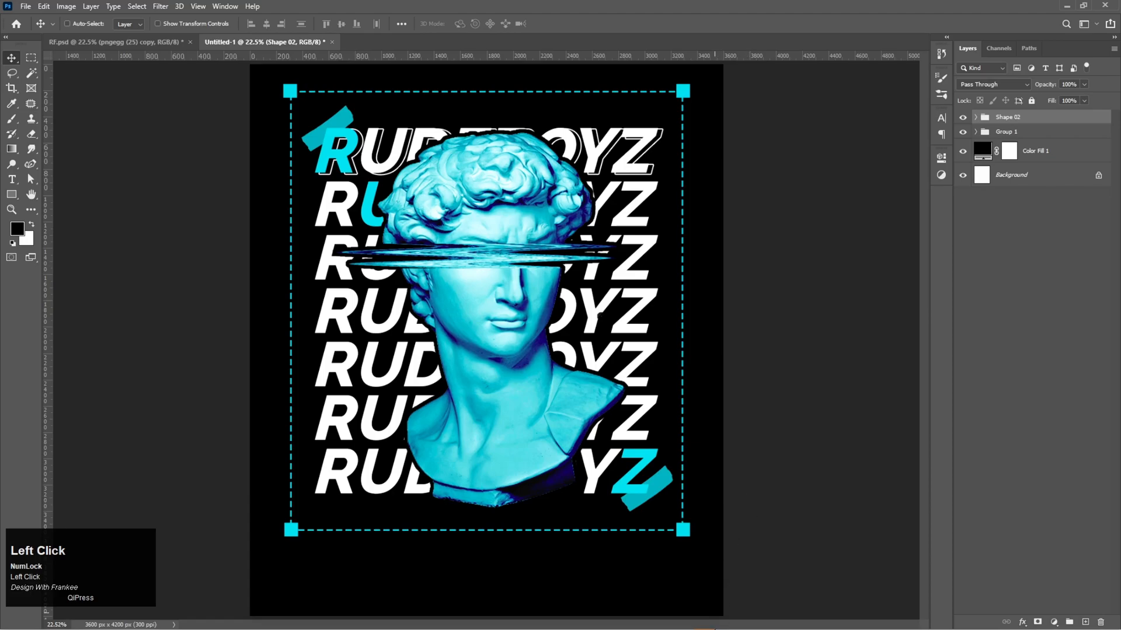
{"action": "left_click", "coordinate": [509, 622]}
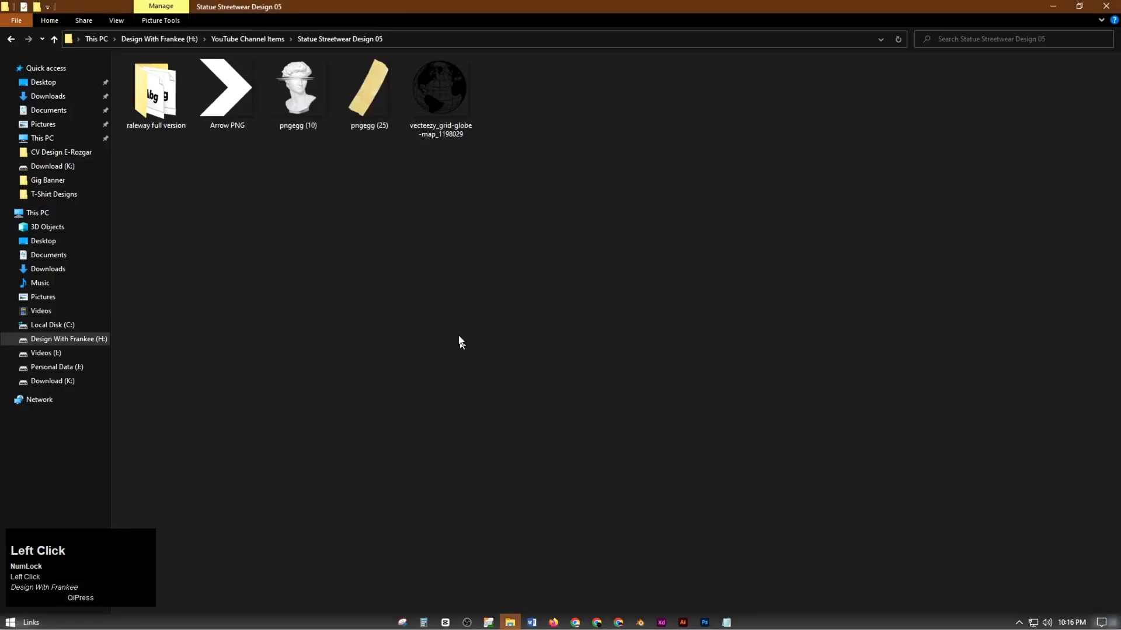
{"action": "left_click_drag", "start_coordinate": [228, 98], "coordinate": [525, 514]}
{"action": "left_click", "coordinate": [689, 341], "text": "alt"}
{"action": "left_click_drag", "start_coordinate": [689, 342], "coordinate": [315, 564]}
{"action": "key", "text": "Return"}
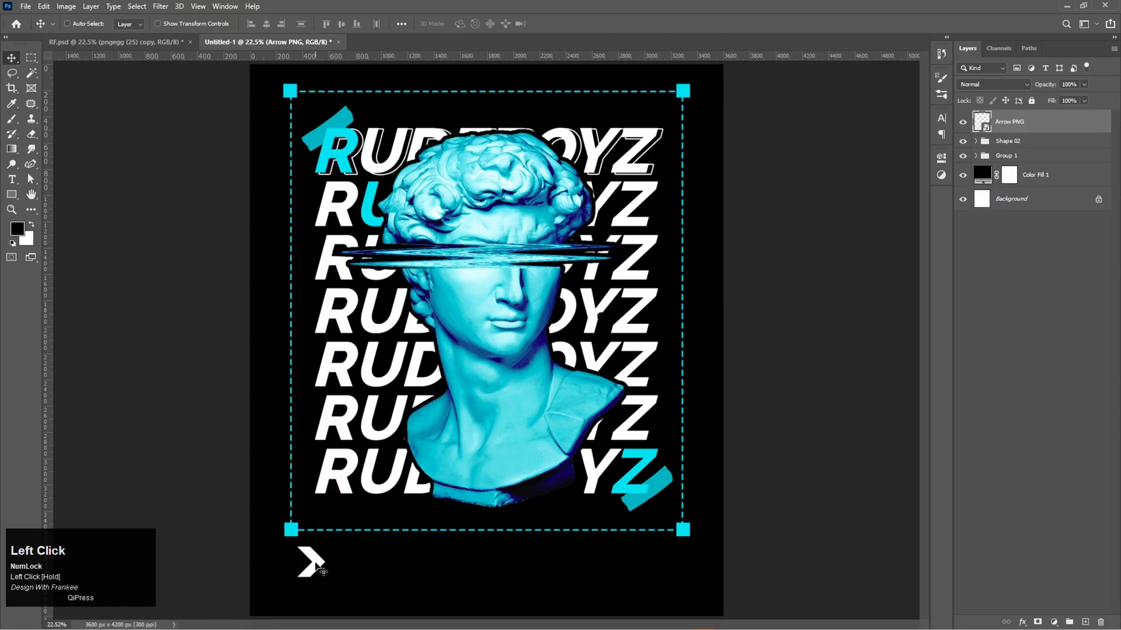
Scale the white arrow below the frame down slightly
{"action": "key", "text": "ctrl+t"}
{"action": "left_click", "coordinate": [324, 577]}
{"action": "left_click_drag", "start_coordinate": [325, 577], "coordinate": [322, 573]}
{"action": "key", "text": "Return"}
Duplicate the arrow repeatedly to the right to form a row of five arrows below the frame
{"action": "left_click", "coordinate": [321, 556], "text": "alt"}
{"action": "left_click_drag", "start_coordinate": [321, 555], "coordinate": [378, 564]}
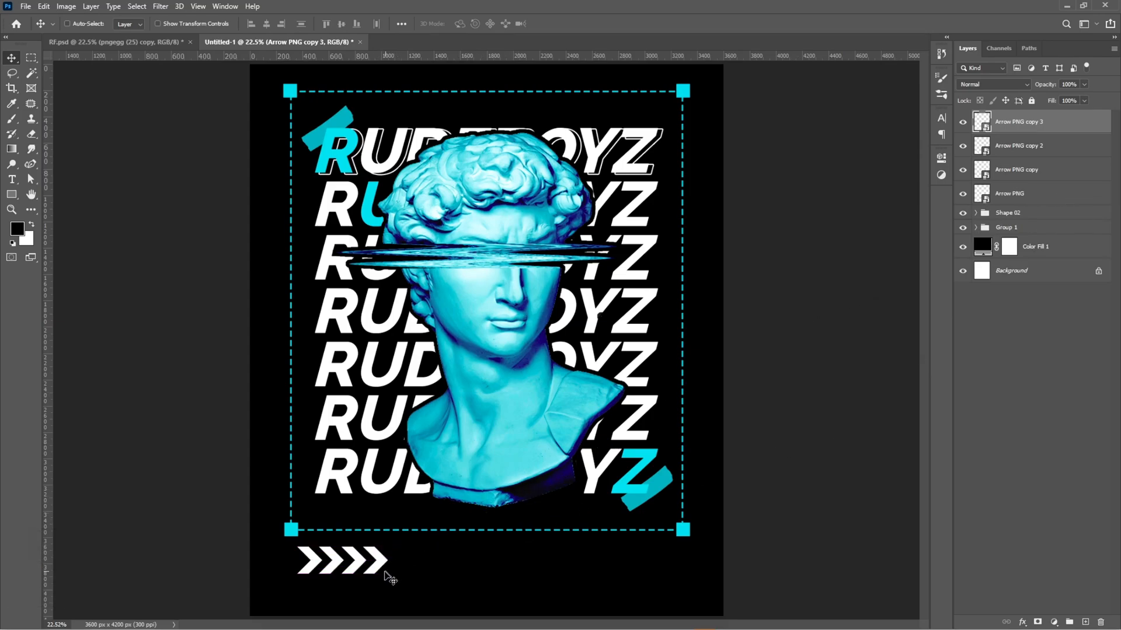
{"action": "left_click_drag", "start_coordinate": [383, 570], "coordinate": [403, 571]}
Distribute the five arrow layers evenly in the horizontal direction and group them
{"action": "left_click", "coordinate": [1021, 225], "text": "shift"}
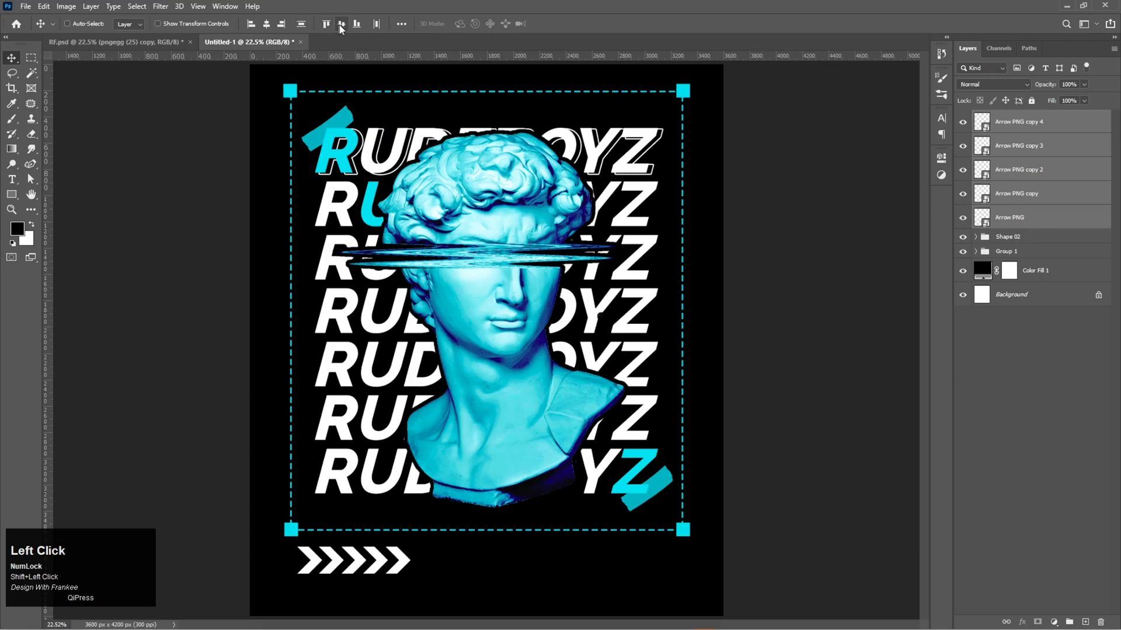
{"action": "left_click", "coordinate": [374, 23]}
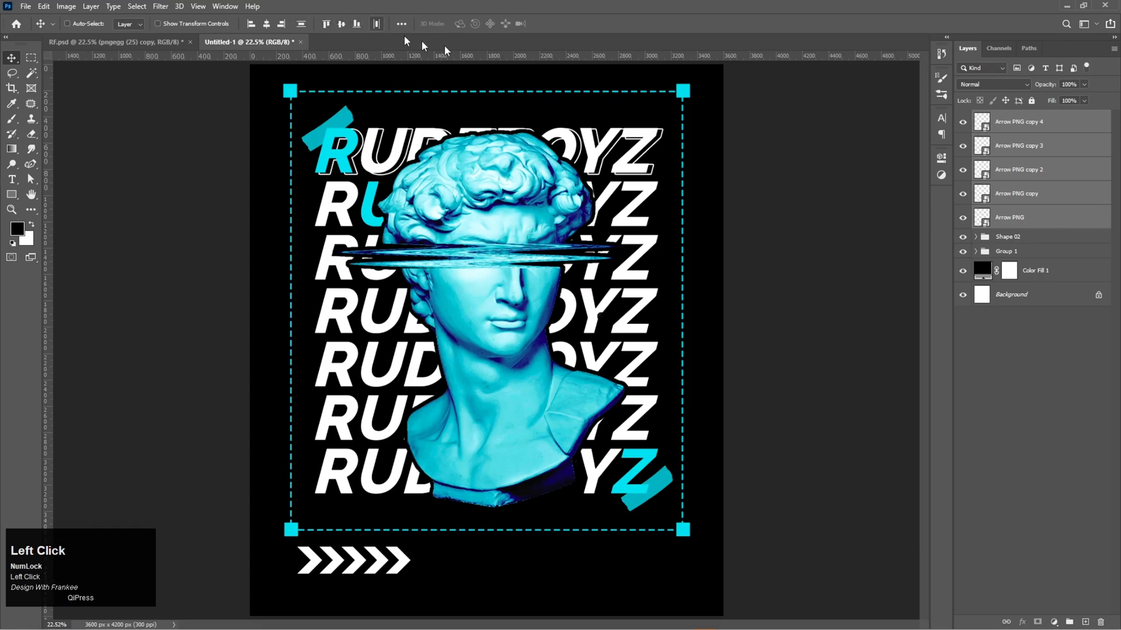
{"action": "key", "text": "ctrl+g"}
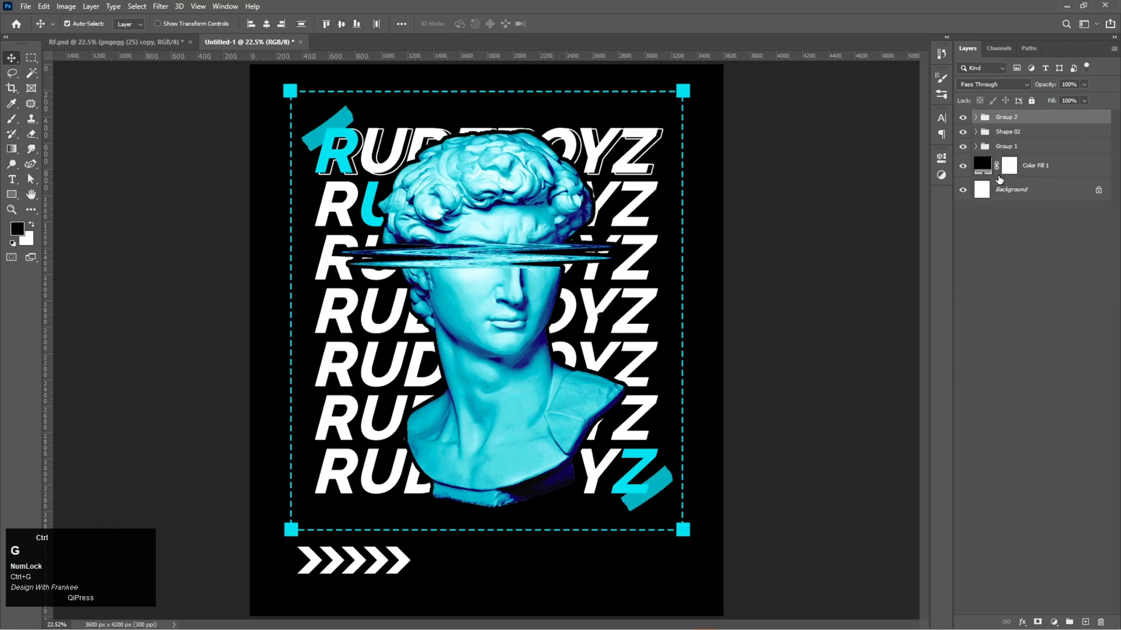
Apply a Color Overlay to the arrow group, using the cyan sampled from the first letter R
{"action": "right_click", "coordinate": [1035, 123]}
{"action": "left_click", "coordinate": [1034, 124]}
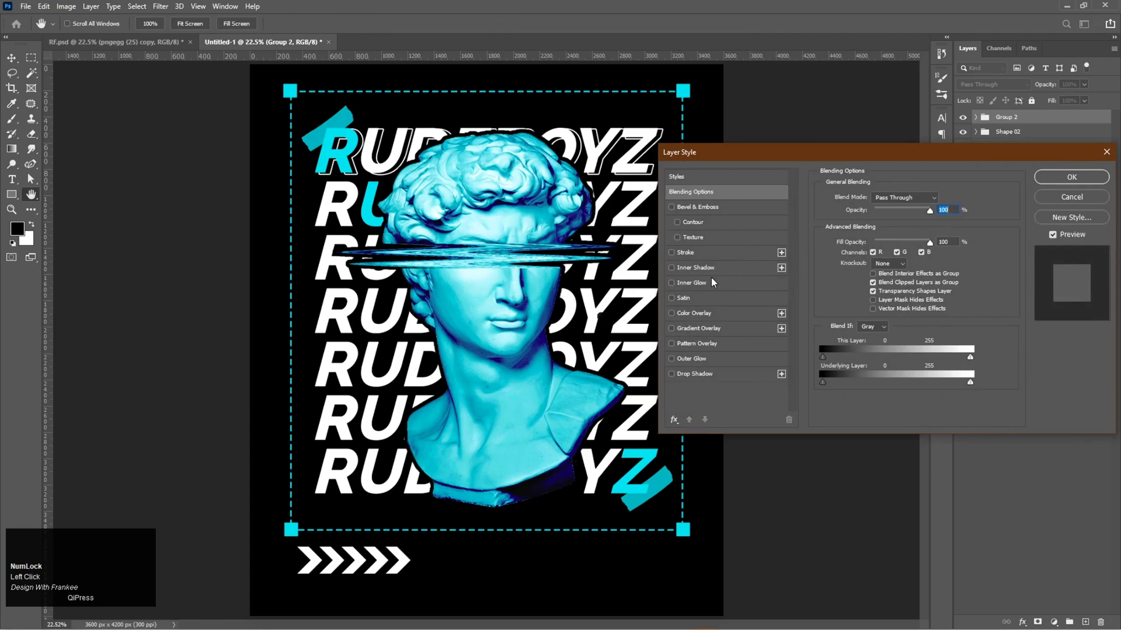
{"action": "left_click", "coordinate": [702, 313]}
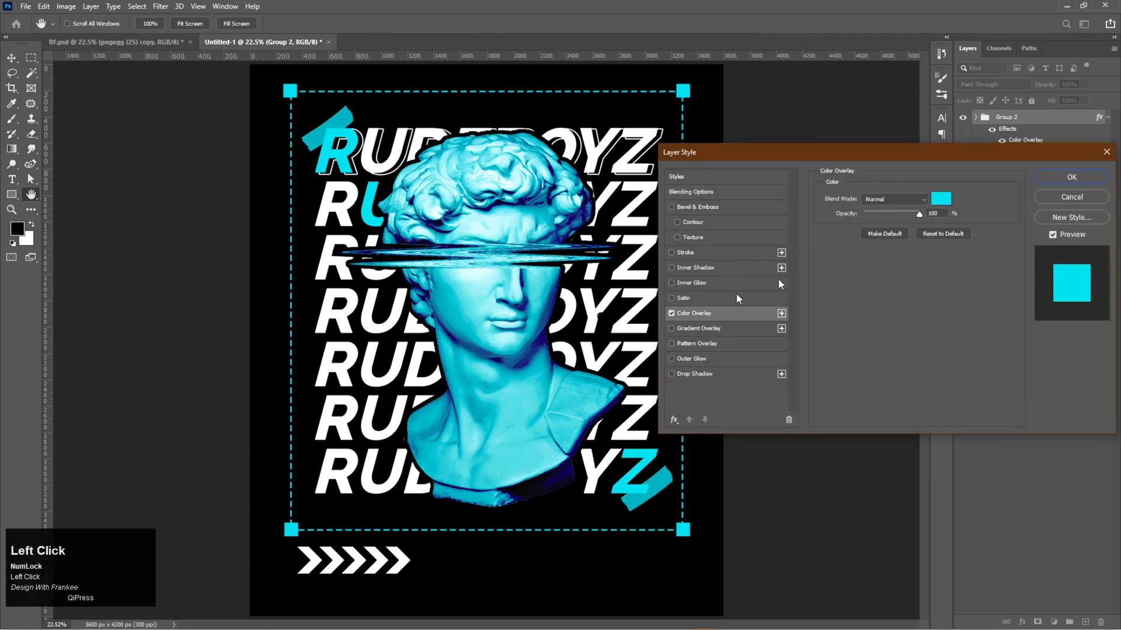
{"action": "left_click", "coordinate": [940, 199]}
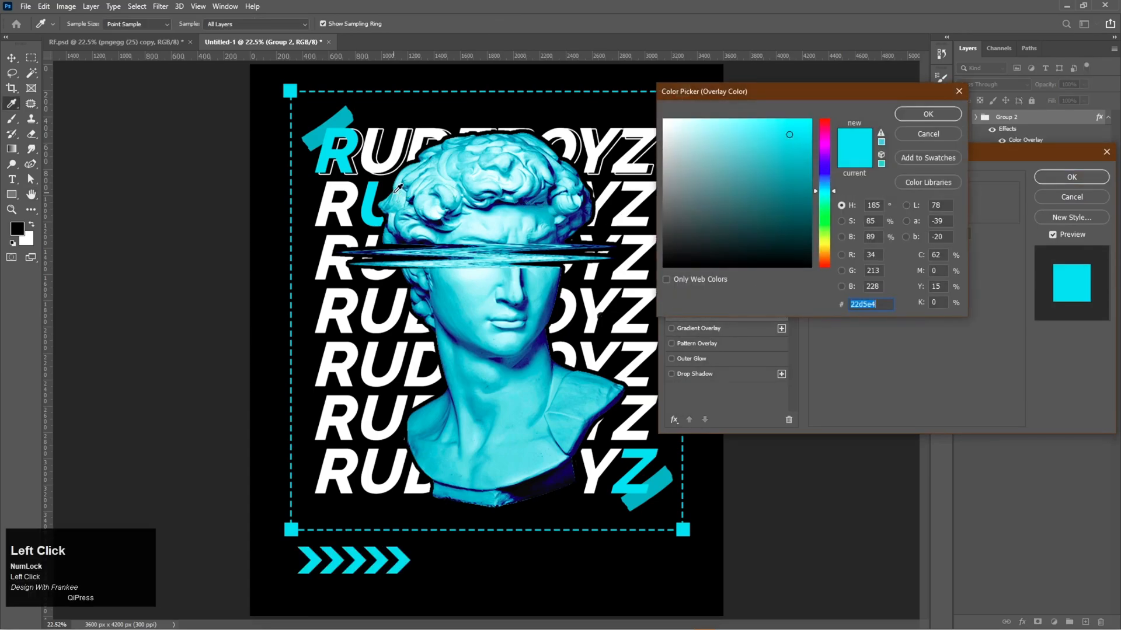
{"action": "left_click", "coordinate": [344, 151]}
{"action": "left_click", "coordinate": [909, 116]}
{"action": "left_click", "coordinate": [1094, 179]}
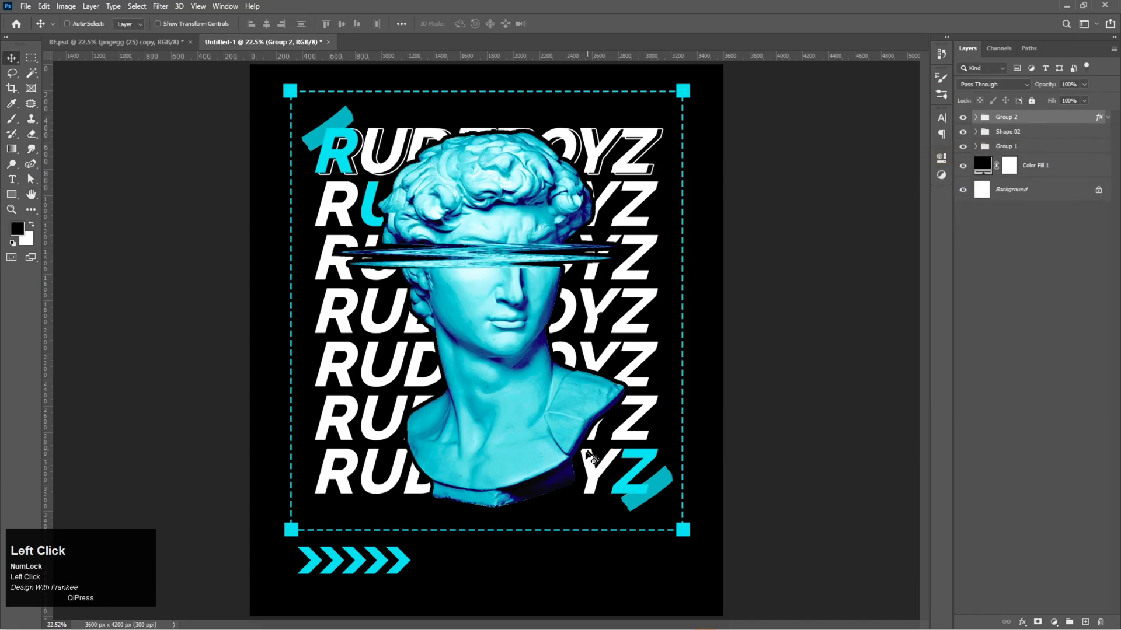
Place the vecteezy_grid-globe-map_1198029 image from the folder, scaled down small, just beyond the arrow row below the frame
{"action": "left_click", "coordinate": [531, 623]}
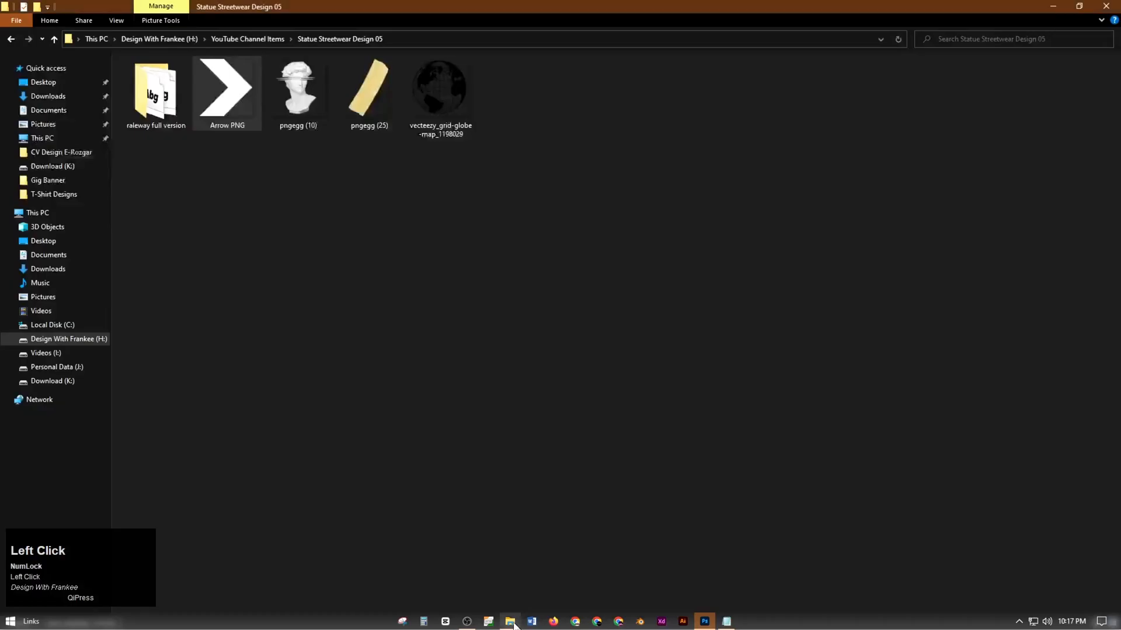
{"action": "left_click_drag", "start_coordinate": [432, 111], "coordinate": [458, 565]}
{"action": "double_click", "coordinate": [459, 565]}
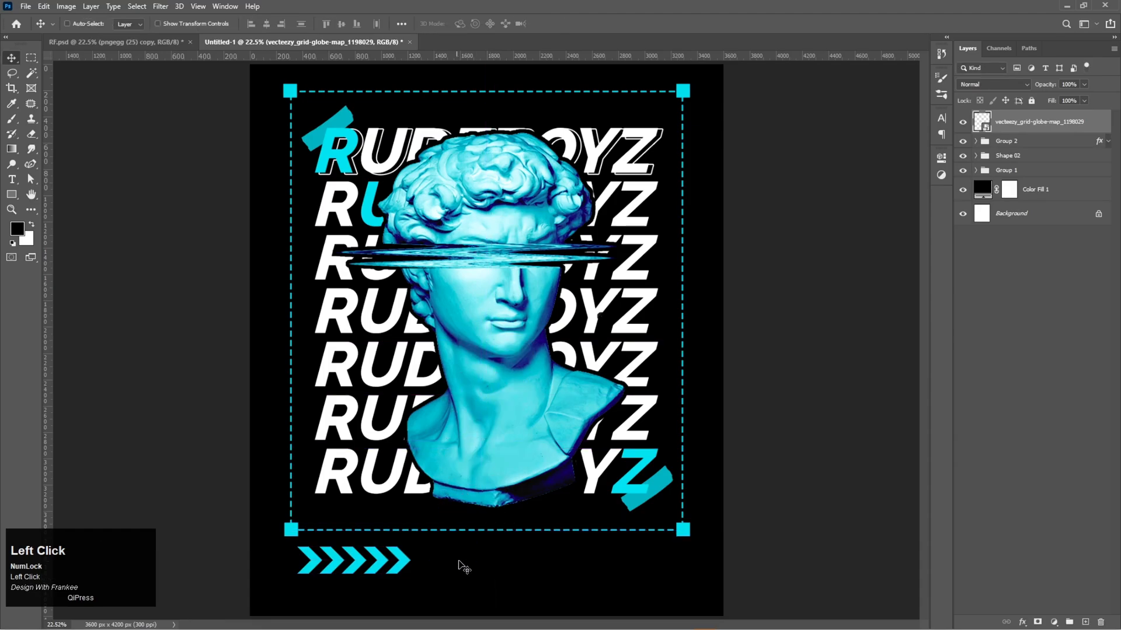
Invert the colours of the globe image and collapse its smart filter list
{"action": "left_click", "coordinate": [66, 6]}
{"action": "mouse_move", "coordinate": [86, 38]}
{"action": "left_click", "coordinate": [269, 172]}
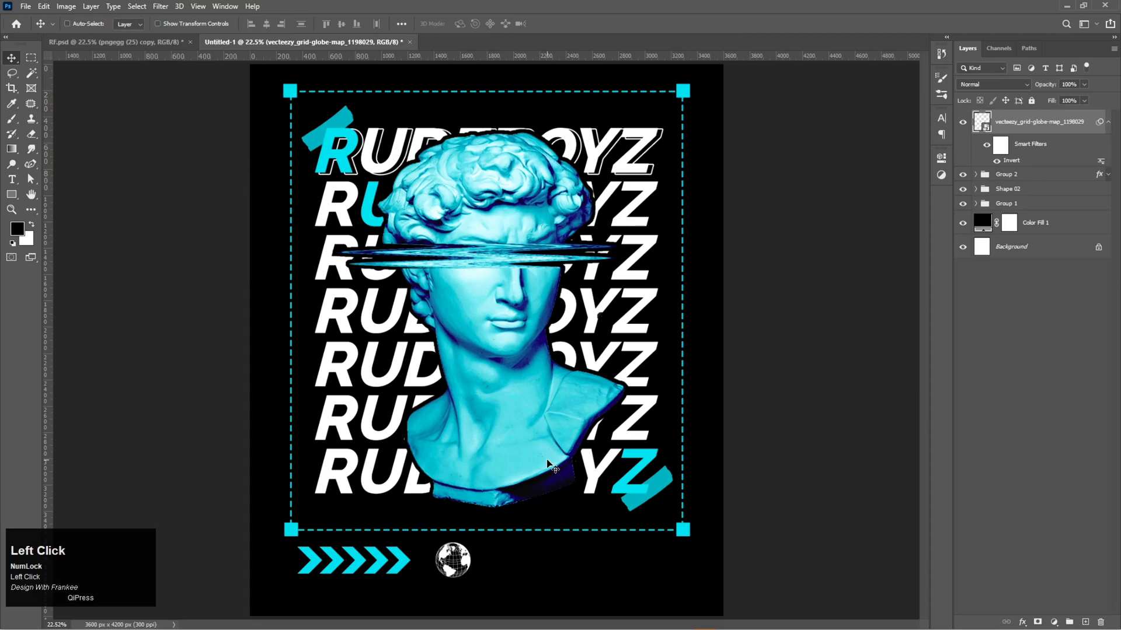
{"action": "left_click", "coordinate": [1107, 123]}
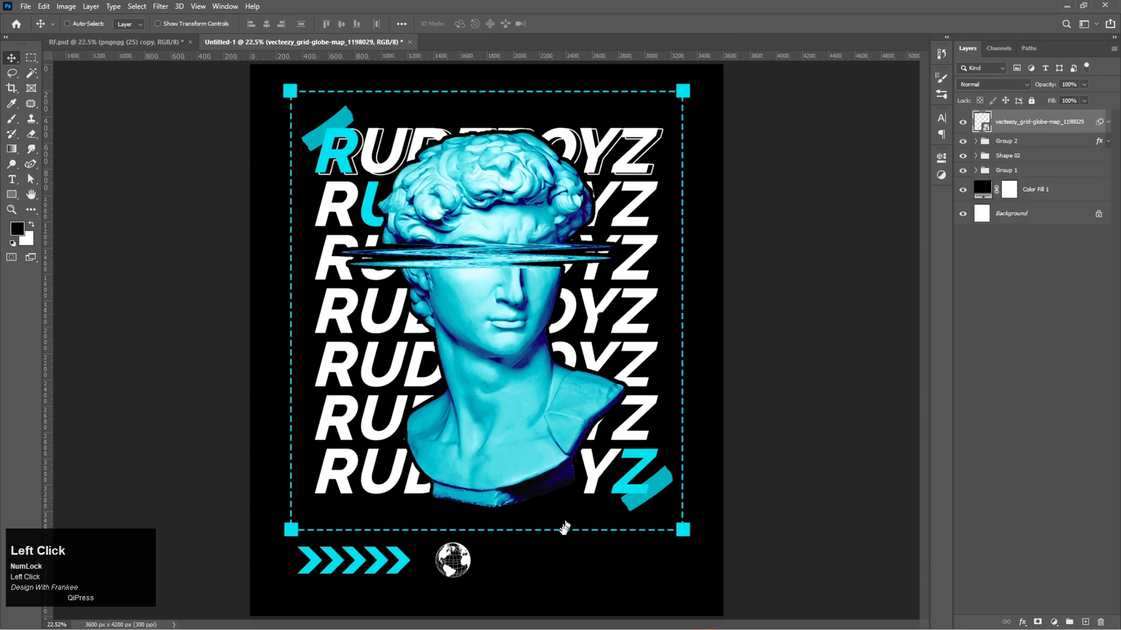
Duplicate the globe twice to the right, spacing the copies to form a row of three globes
{"action": "left_click_drag", "start_coordinate": [457, 571], "coordinate": [492, 566]}
{"action": "key", "text": "Right"}
{"action": "key", "text": "Right"}
{"action": "key", "text": "Right"}
{"action": "key", "text": "Right"}
{"action": "key", "text": "Right"}
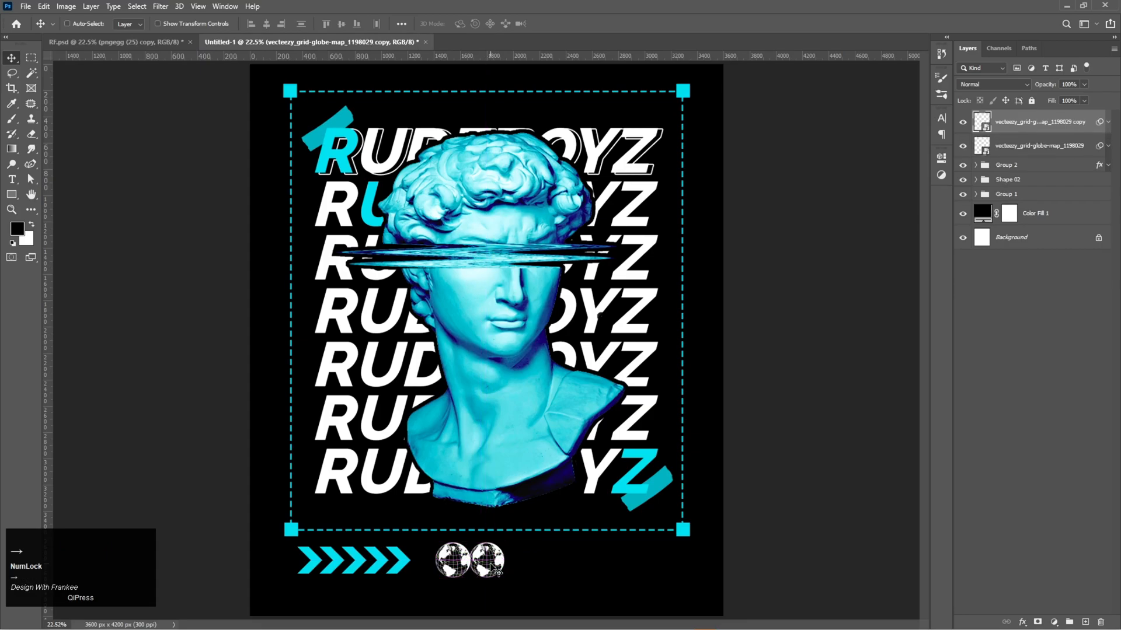
{"action": "key", "text": "Right"}
{"action": "key", "text": "Right"}
{"action": "key", "text": "Right"}
{"action": "key", "text": "Right"}
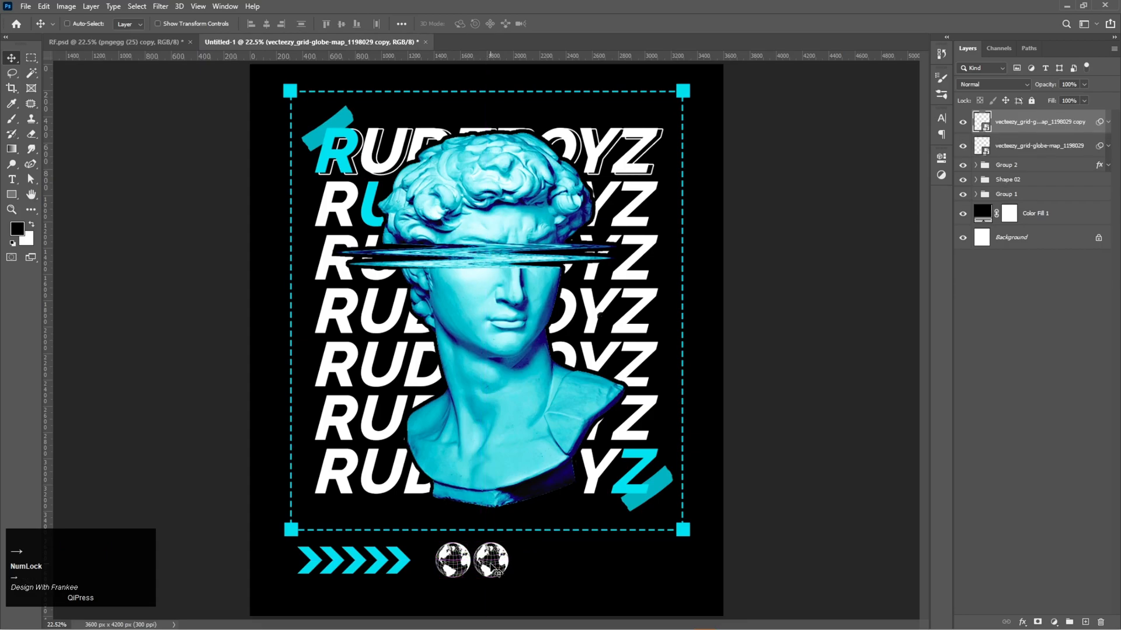
{"action": "left_click_drag", "start_coordinate": [492, 567], "coordinate": [537, 569]}
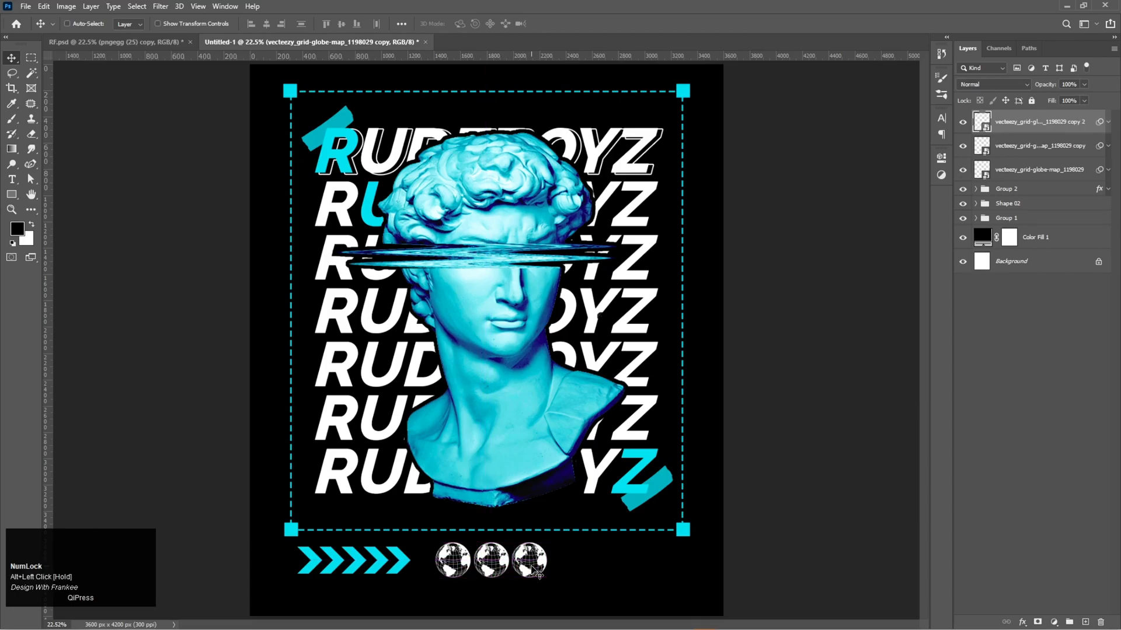
Align the three globe layers by their vertical centres and group them as Global
{"action": "left_click", "coordinate": [1023, 168], "text": "shift"}
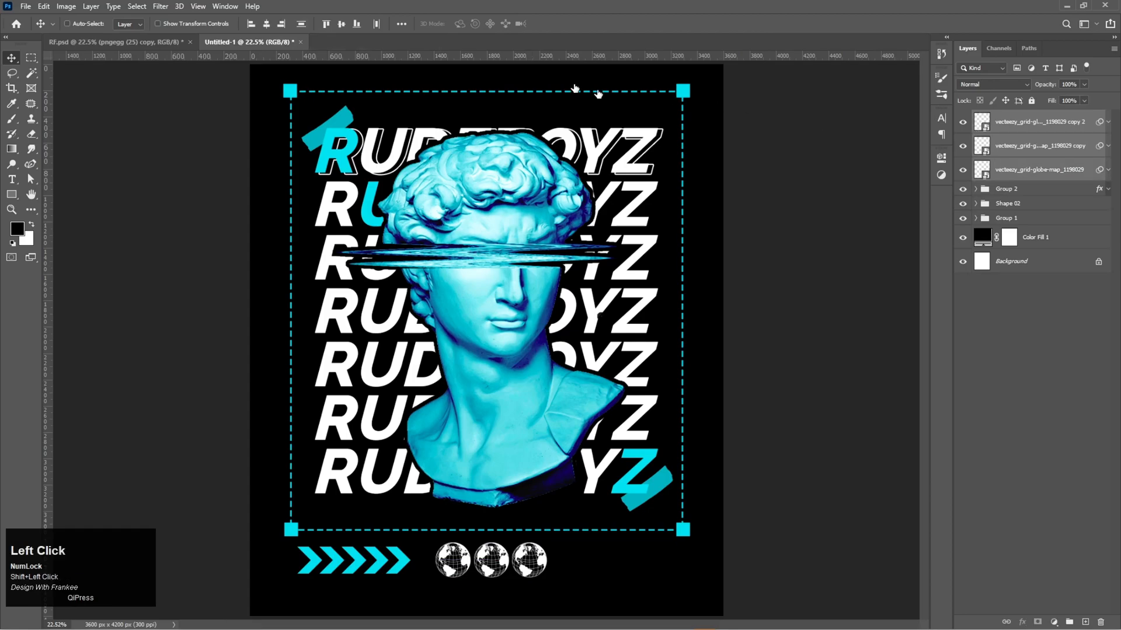
{"action": "left_click", "coordinate": [340, 26]}
{"action": "key", "text": "ctrl+g"}
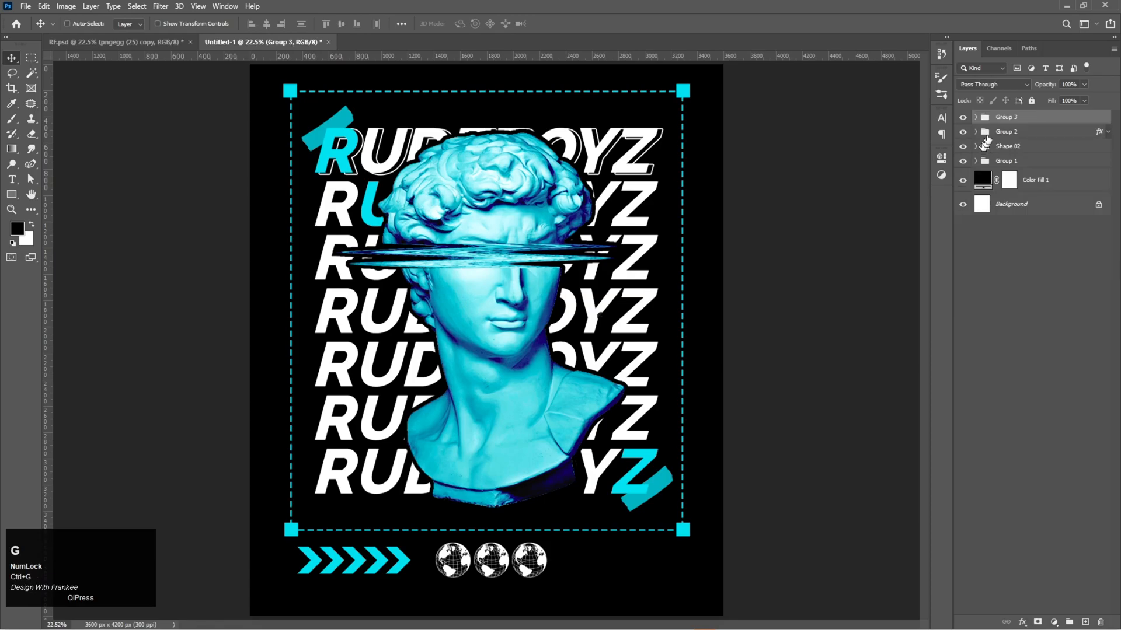
{"action": "left_click", "coordinate": [1009, 118]}
{"action": "type", "text": "GLobal"}
{"action": "key", "text": "Return"}
Duplicate the cyan arrow group horizontally to the right side of the three globes
{"action": "left_click", "coordinate": [1009, 135]}
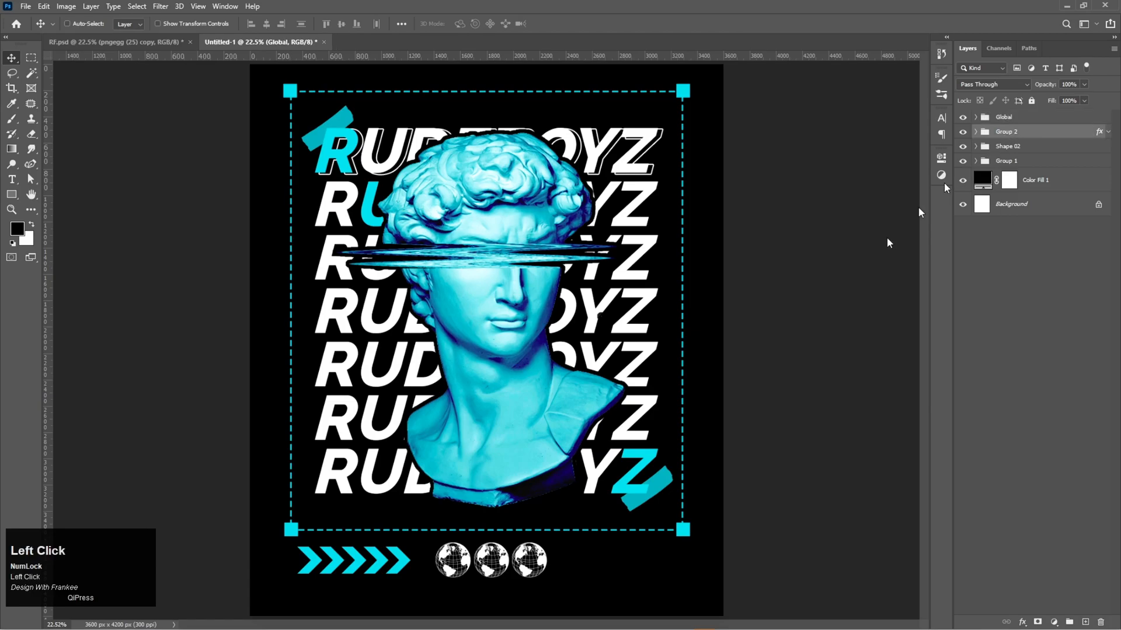
{"action": "left_click", "coordinate": [382, 566], "text": "alt"}
{"action": "left_click_drag", "start_coordinate": [382, 567], "coordinate": [641, 545]}
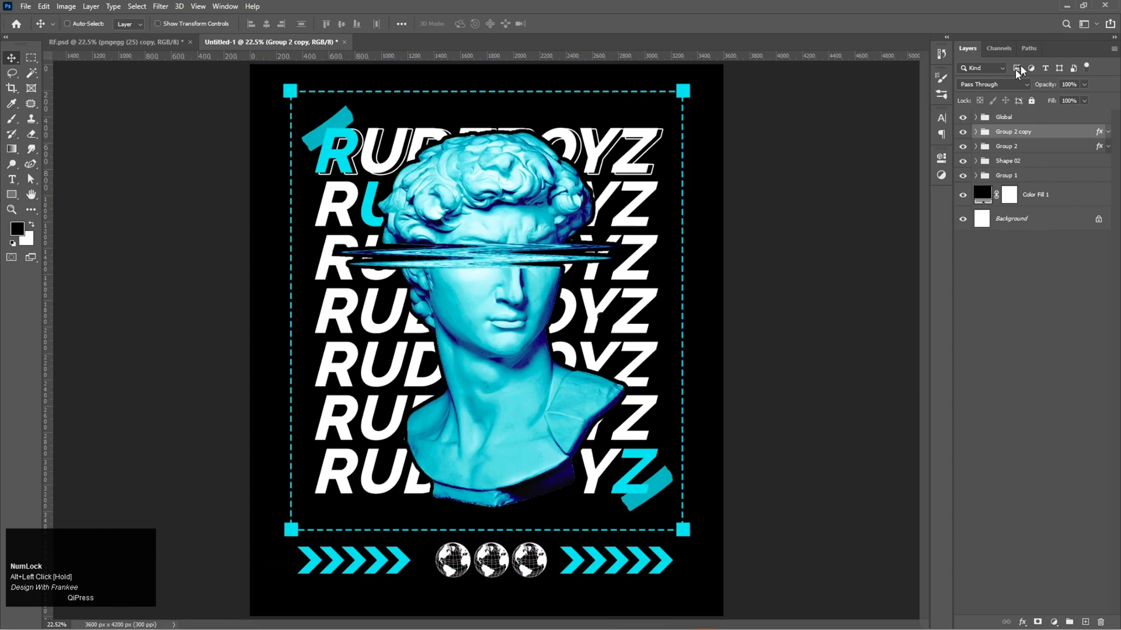
Remove the Color Overlay effect from the duplicated arrow group and set its fill to 0%
{"action": "left_click", "coordinate": [1108, 133]}
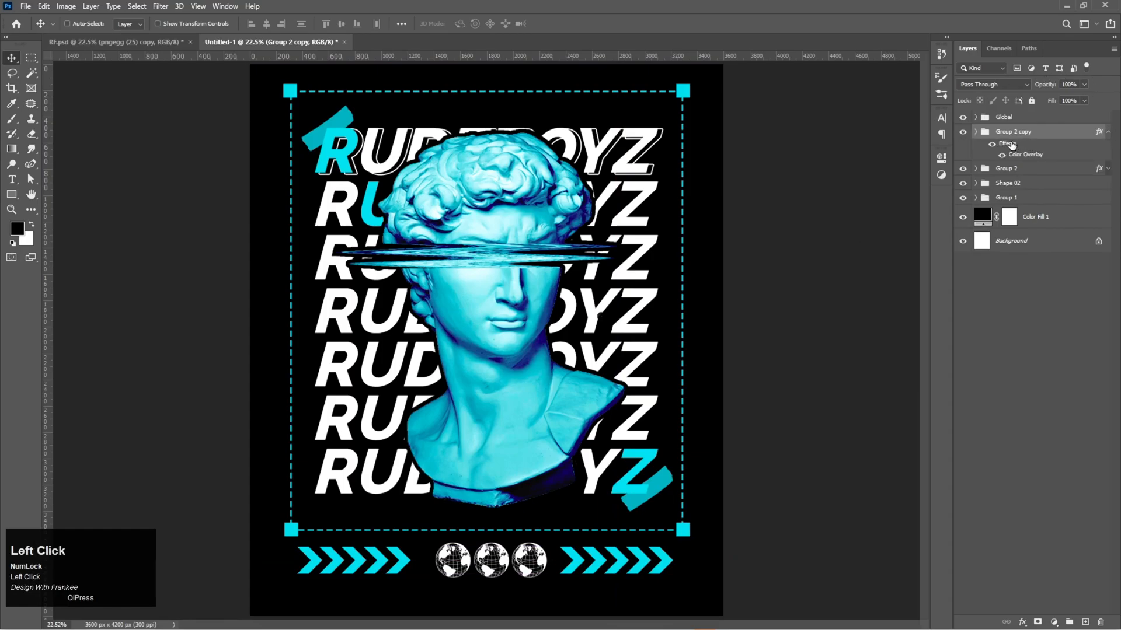
{"action": "left_click_drag", "start_coordinate": [1012, 144], "coordinate": [1105, 616]}
{"action": "left_click", "coordinate": [1085, 100]}
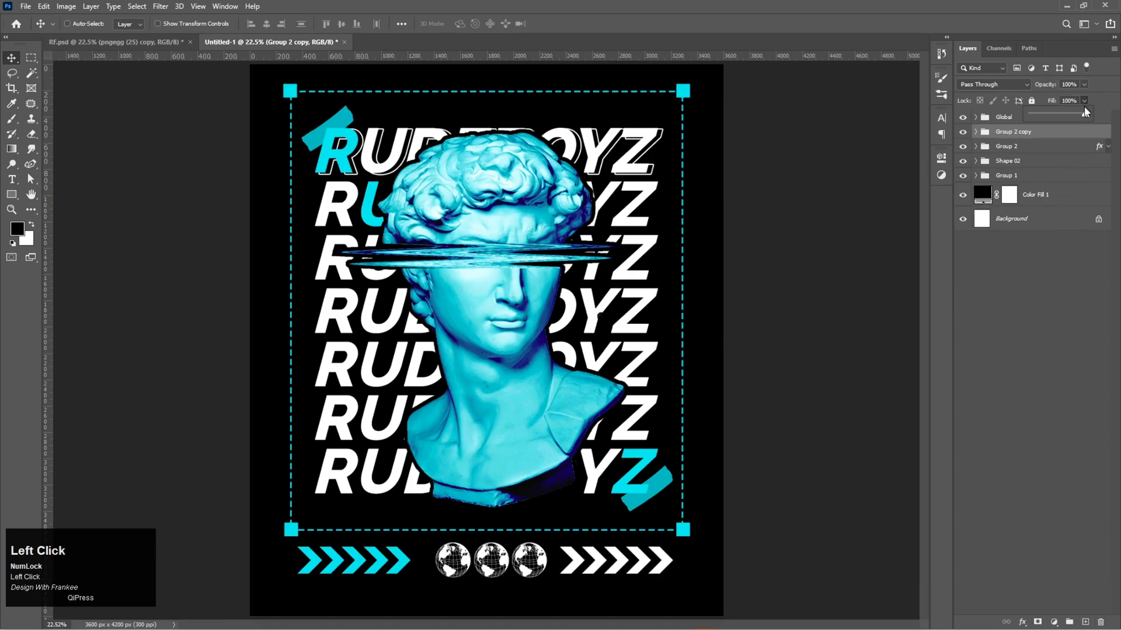
{"action": "left_click_drag", "start_coordinate": [1083, 115], "coordinate": [1014, 138]}
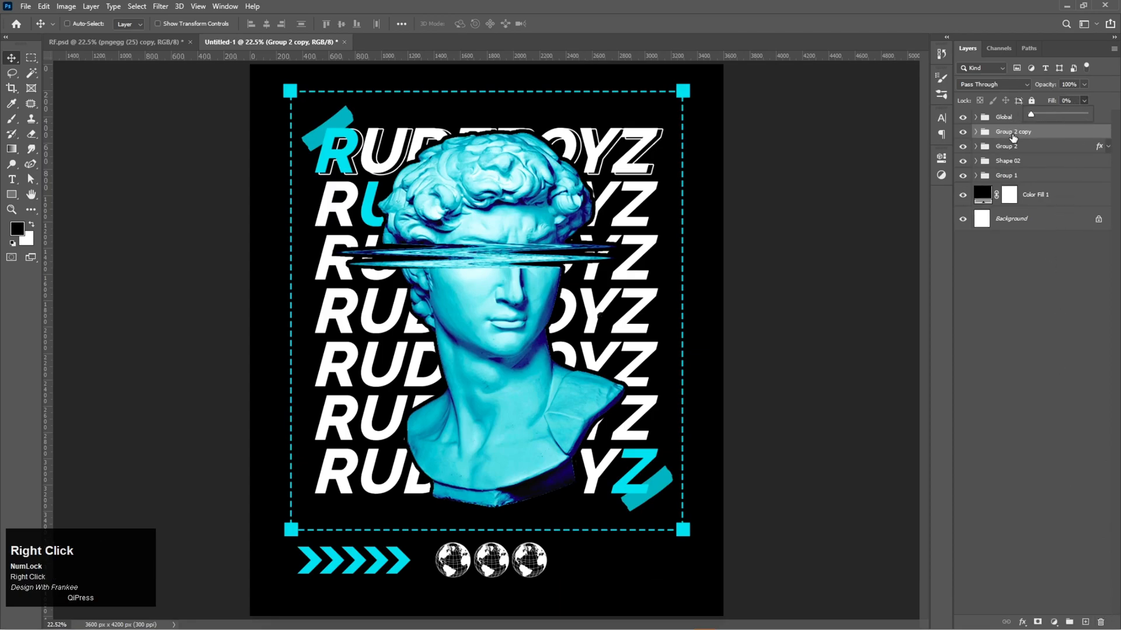
Add an 8 px outside stroke to the duplicated arrow group, sampling cyan #22d5e4 from the artwork's first R
{"action": "right_click", "coordinate": [1014, 137]}
{"action": "left_click", "coordinate": [1016, 142]}
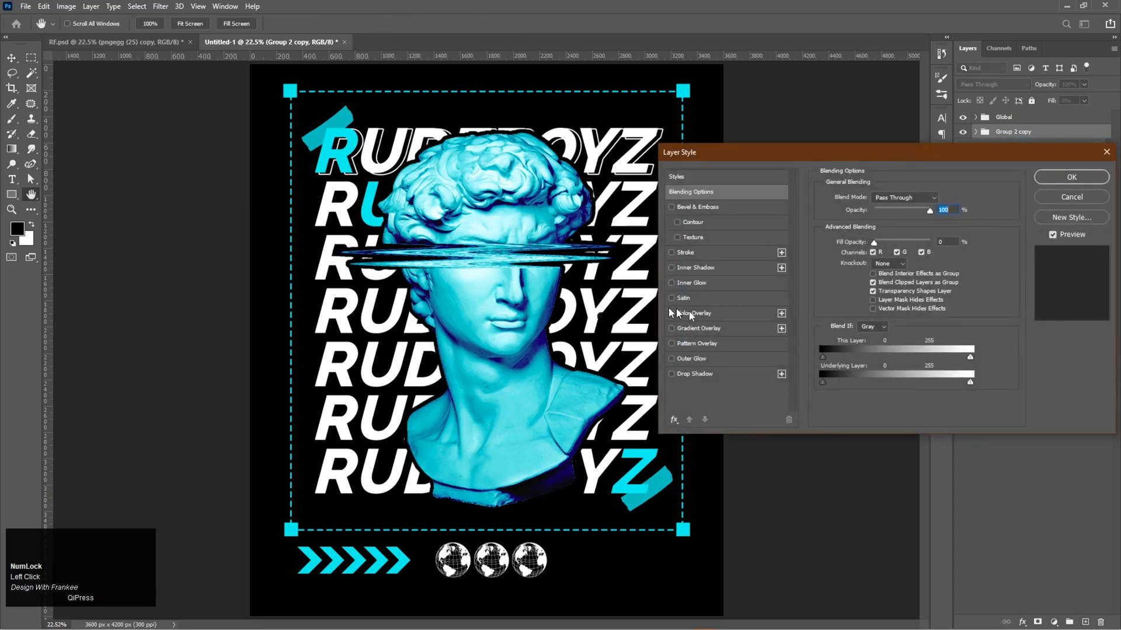
{"action": "left_click", "coordinate": [702, 253]}
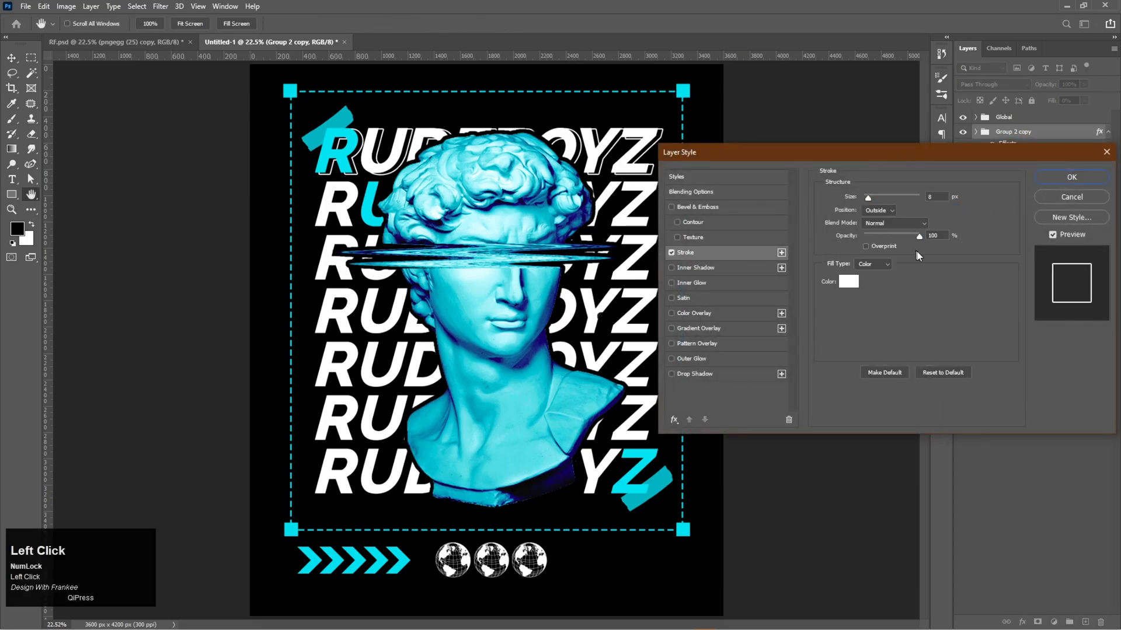
{"action": "left_click", "coordinate": [848, 282]}
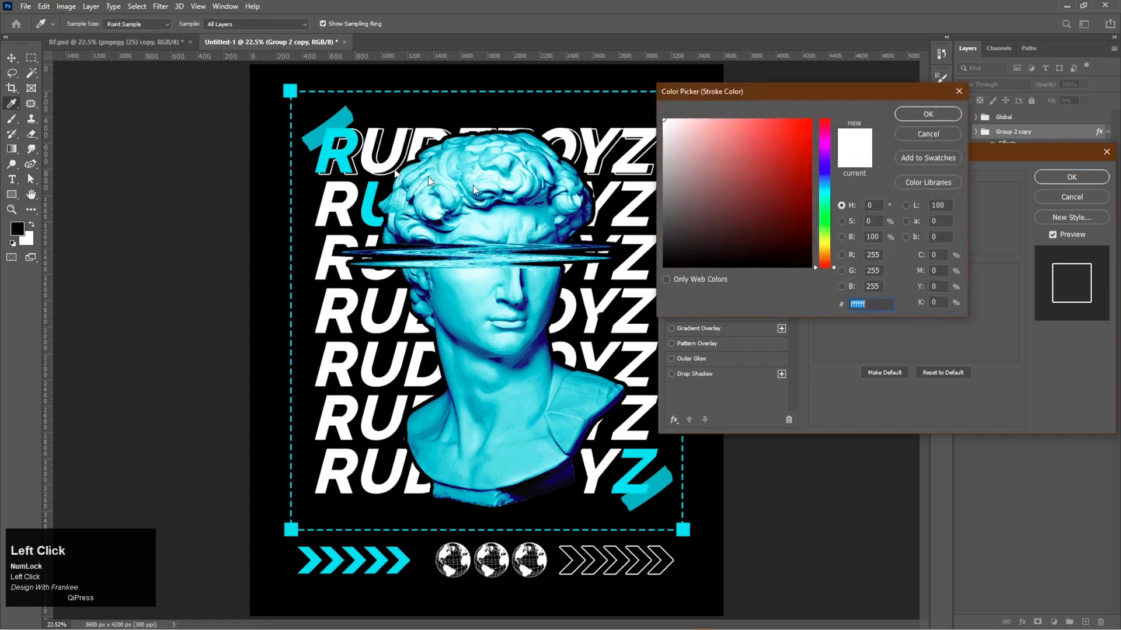
{"action": "left_click", "coordinate": [356, 146]}
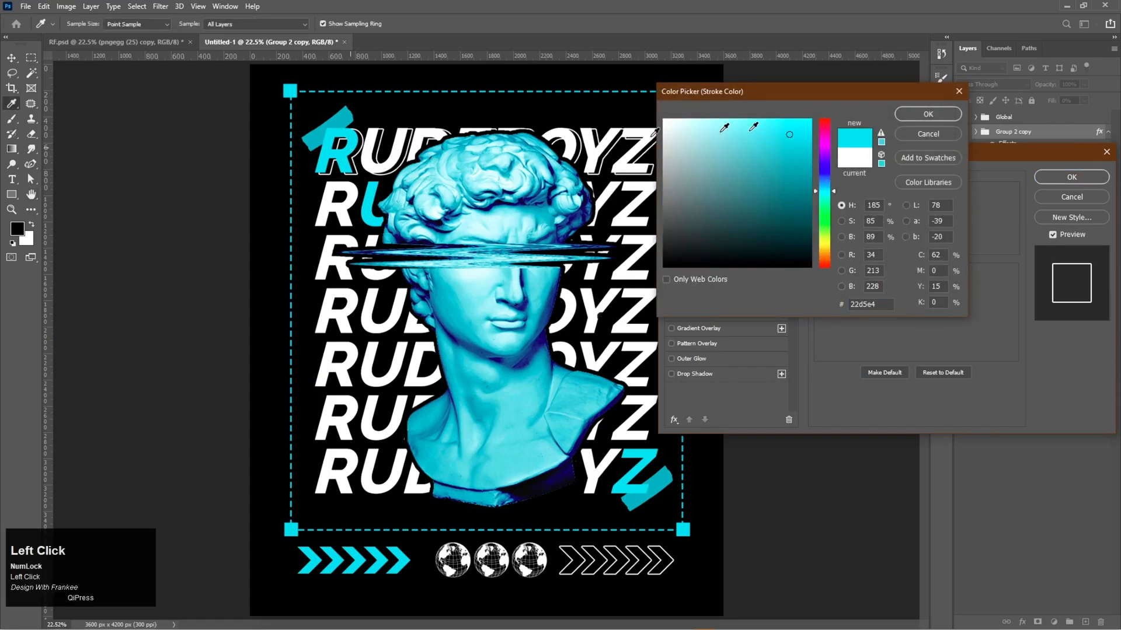
{"action": "left_click", "coordinate": [928, 116]}
{"action": "left_click", "coordinate": [1071, 177]}
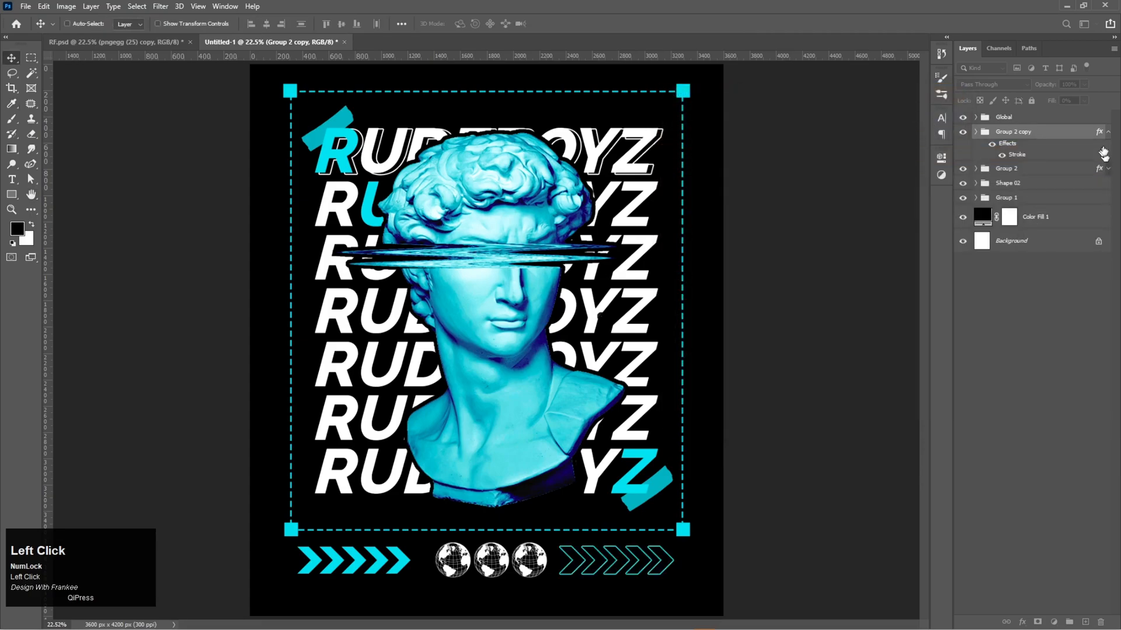
{"action": "left_click", "coordinate": [1108, 133]}
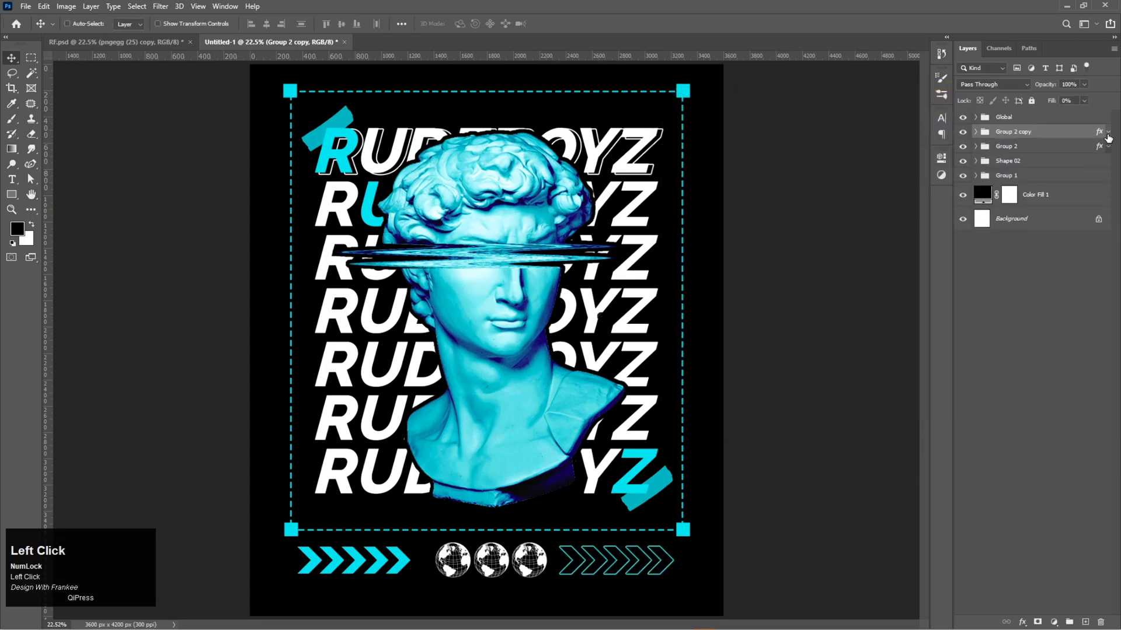
Move the globes and outlined arrows left towards the solid arrows, and distribute the three groups evenly horizontally
{"action": "left_click", "coordinate": [1036, 119]}
{"action": "left_click", "coordinate": [1037, 146], "text": "shift"}
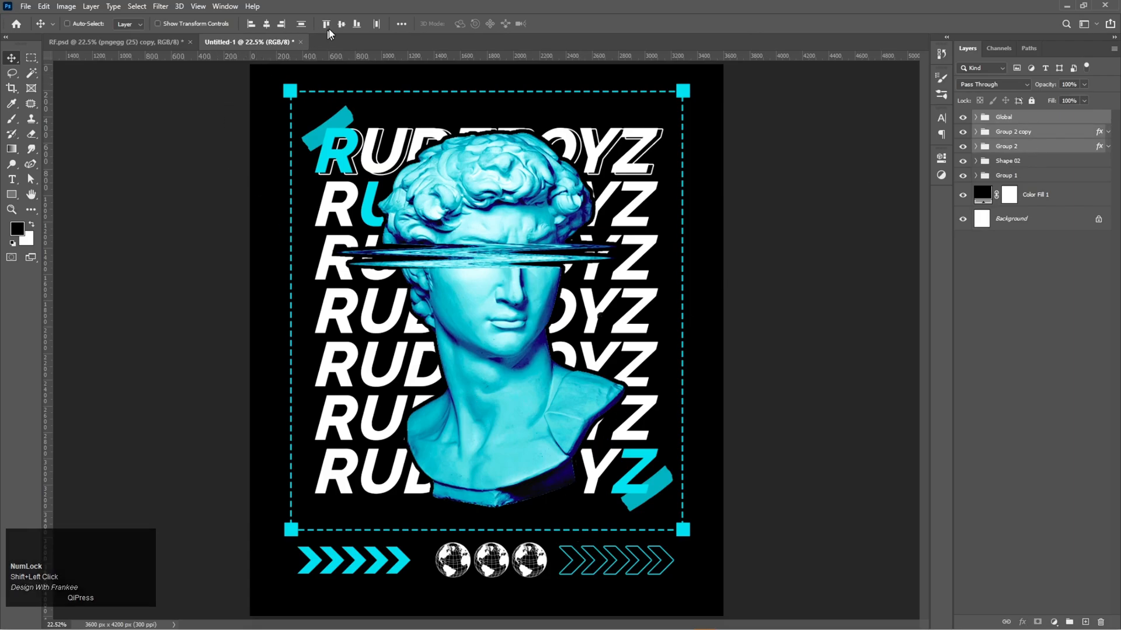
{"action": "left_click", "coordinate": [1000, 136]}
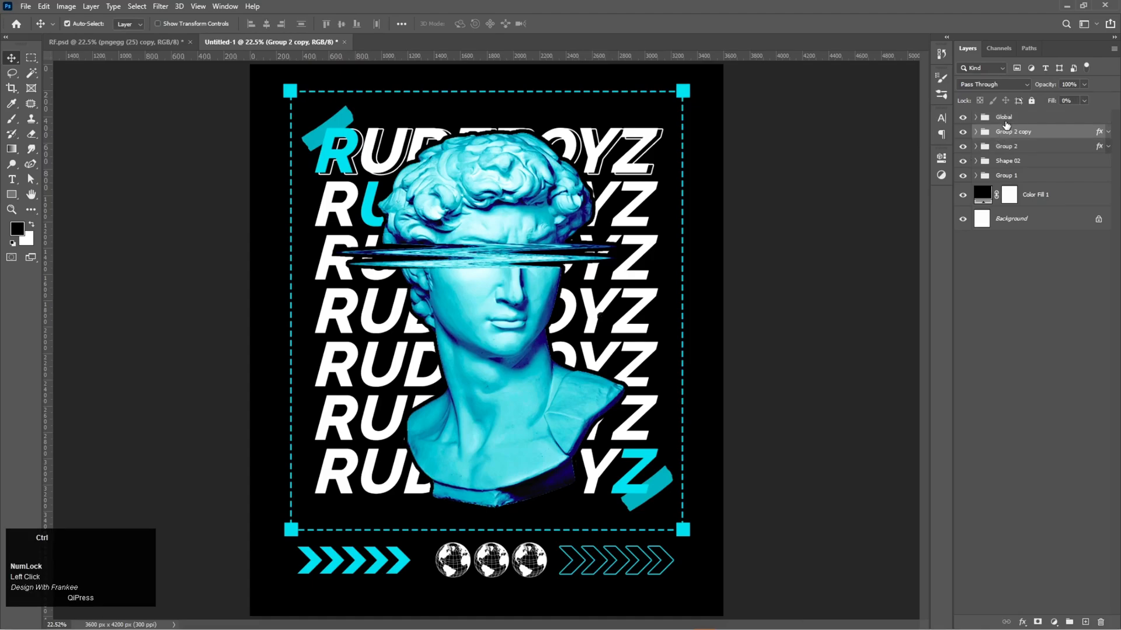
{"action": "left_click", "coordinate": [1004, 118], "text": "ctrl"}
{"action": "left_click_drag", "start_coordinate": [577, 555], "coordinate": [561, 555]}
{"action": "left_click", "coordinate": [1006, 146], "text": "ctrl"}
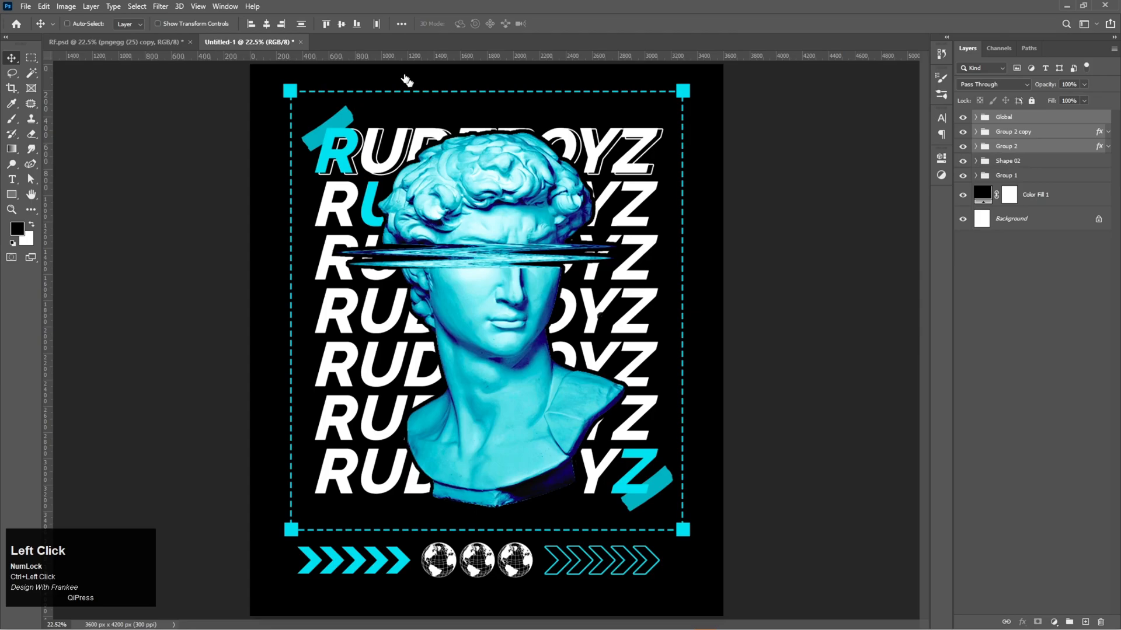
{"action": "left_click", "coordinate": [376, 24]}
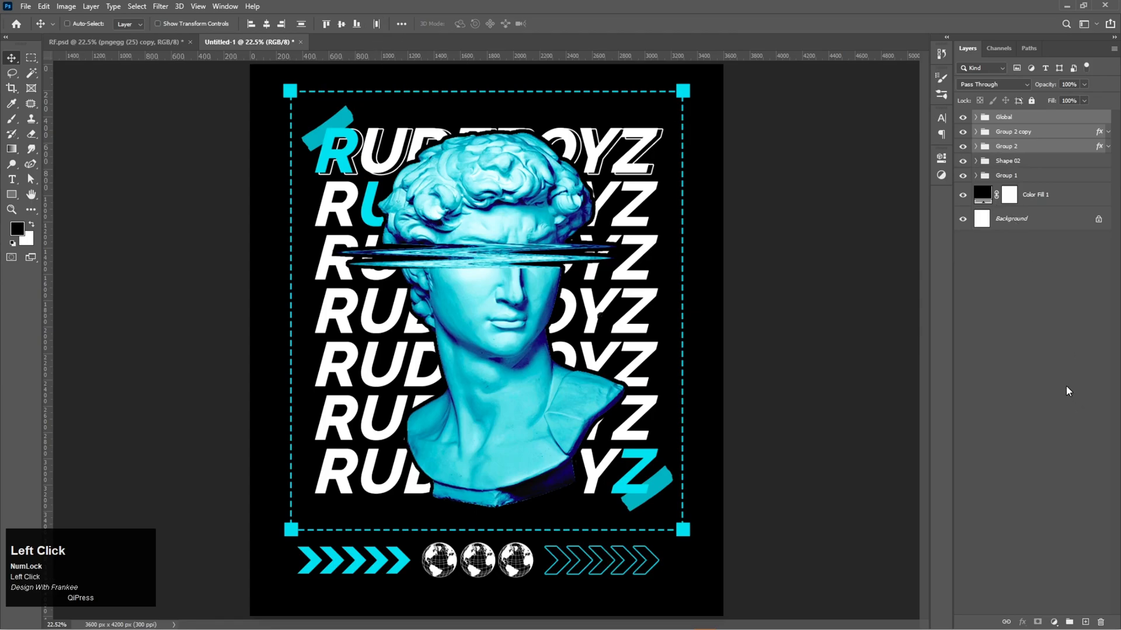
Group the arrows and globes together and scale the row to about 96%, centred beneath the dashed frame
{"action": "key", "text": "ctrl+g"}
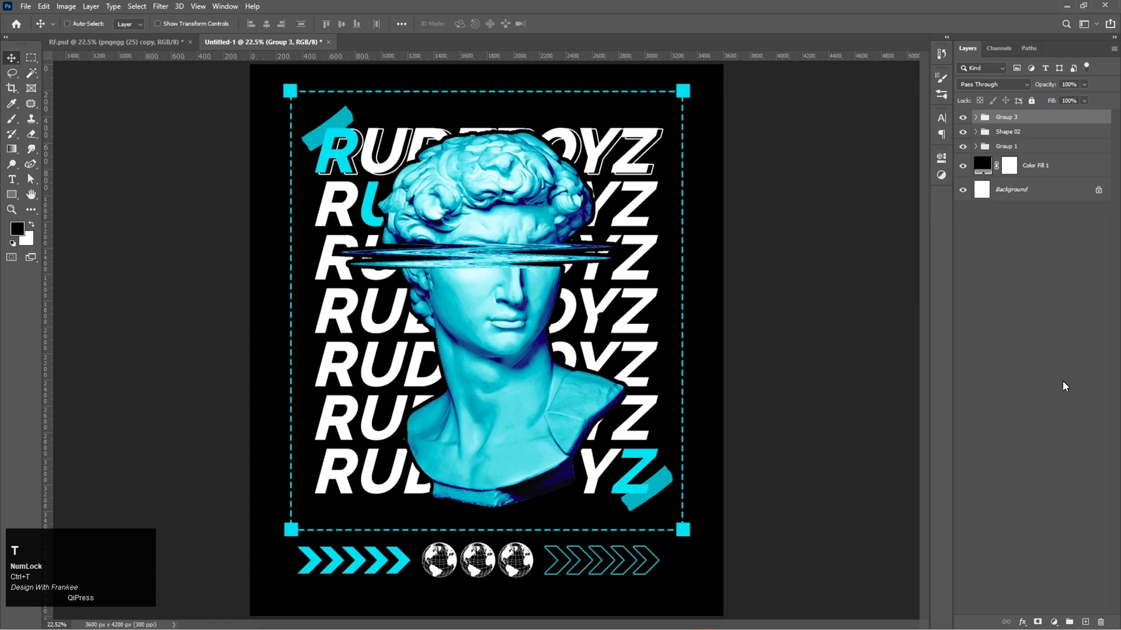
{"action": "key", "text": "ctrl+t"}
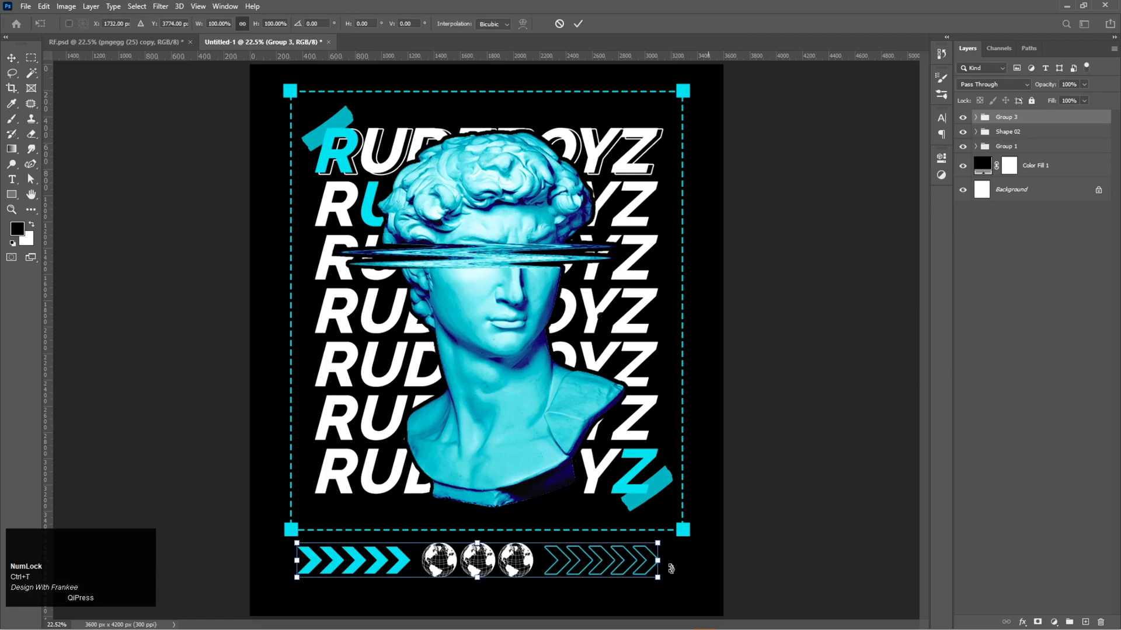
{"action": "left_click_drag", "start_coordinate": [657, 562], "coordinate": [664, 561]}
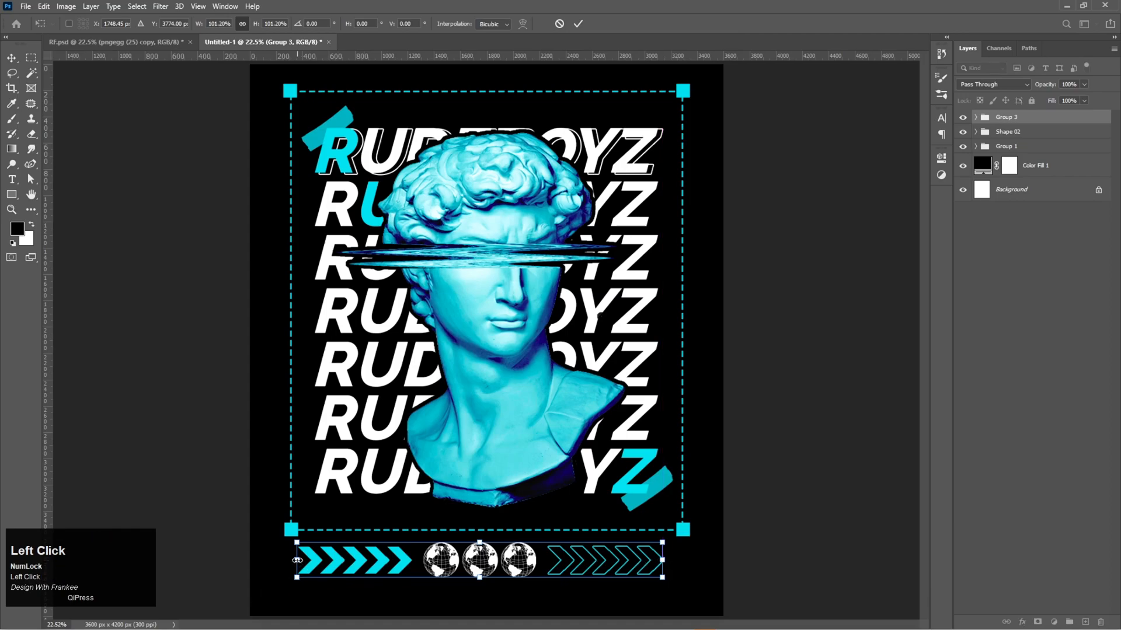
{"action": "left_click_drag", "start_coordinate": [297, 561], "coordinate": [313, 562]}
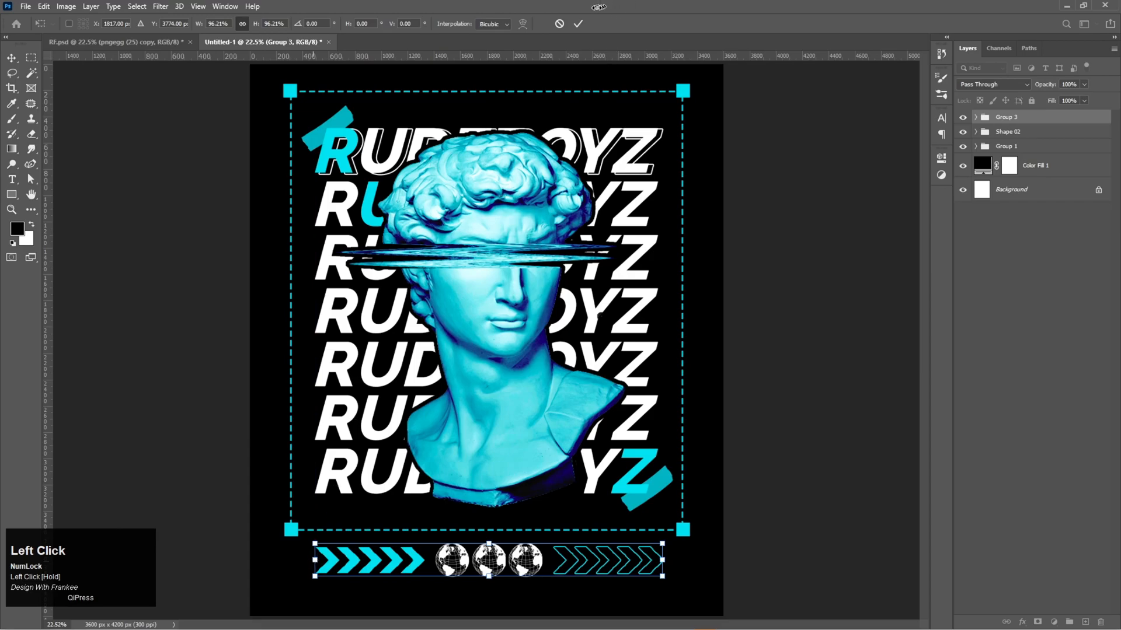
{"action": "left_click", "coordinate": [579, 24]}
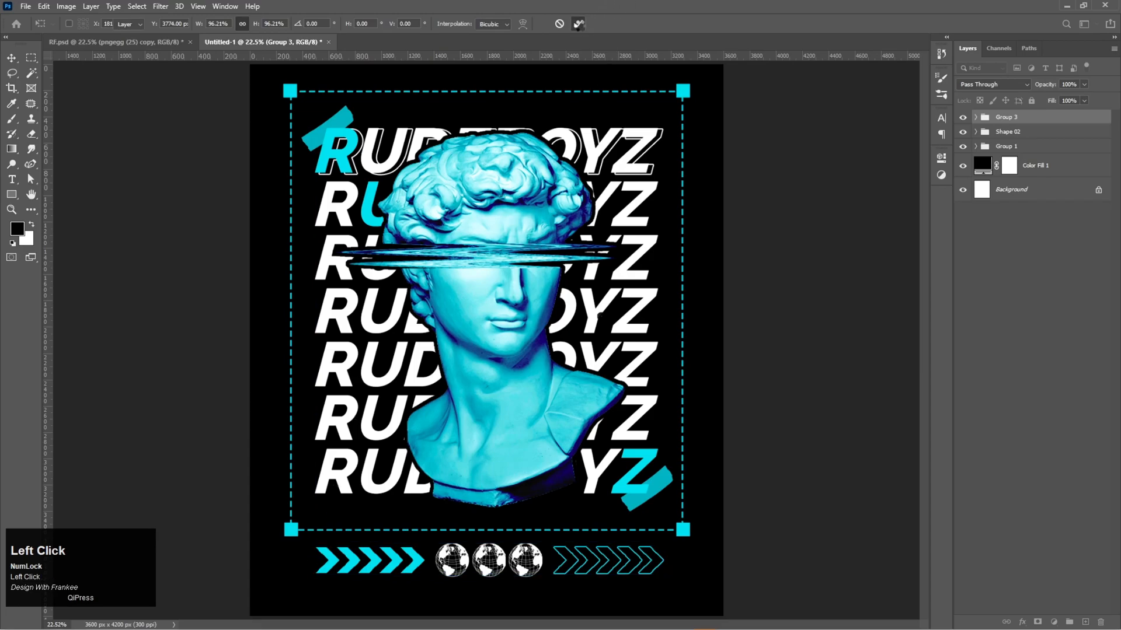
Scale all three artwork groups together to 86% and centre them near the top edge of the canvas
{"action": "left_click", "coordinate": [1033, 149], "text": "shift"}
{"action": "key", "text": "ctrl+t"}
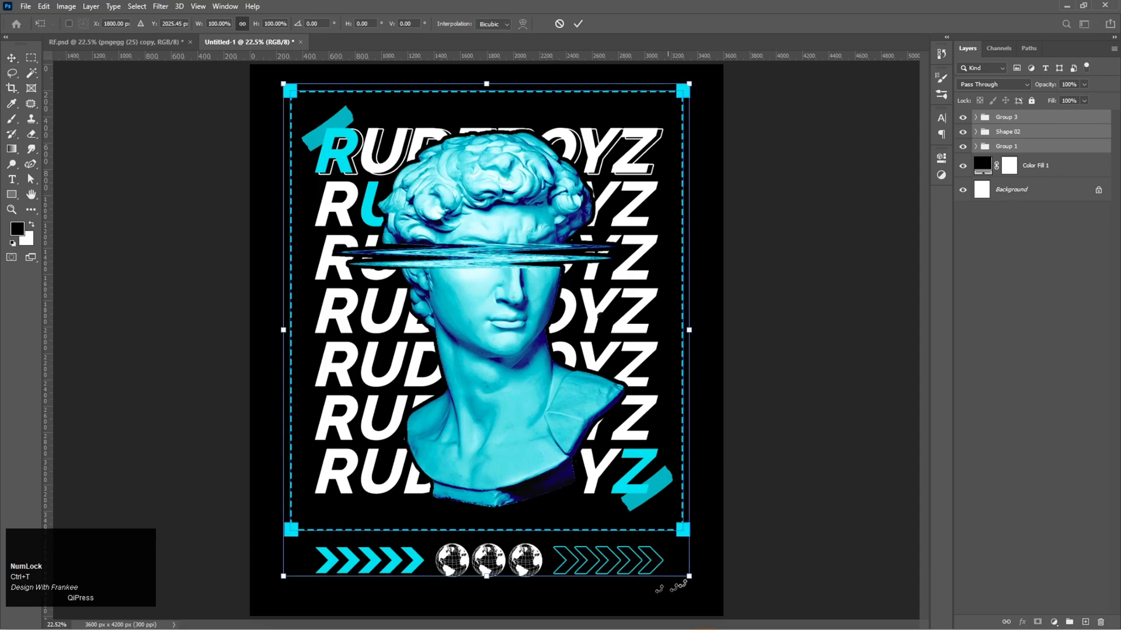
{"action": "left_click_drag", "start_coordinate": [690, 576], "coordinate": [632, 507]}
{"action": "left_click_drag", "start_coordinate": [478, 349], "coordinate": [504, 343]}
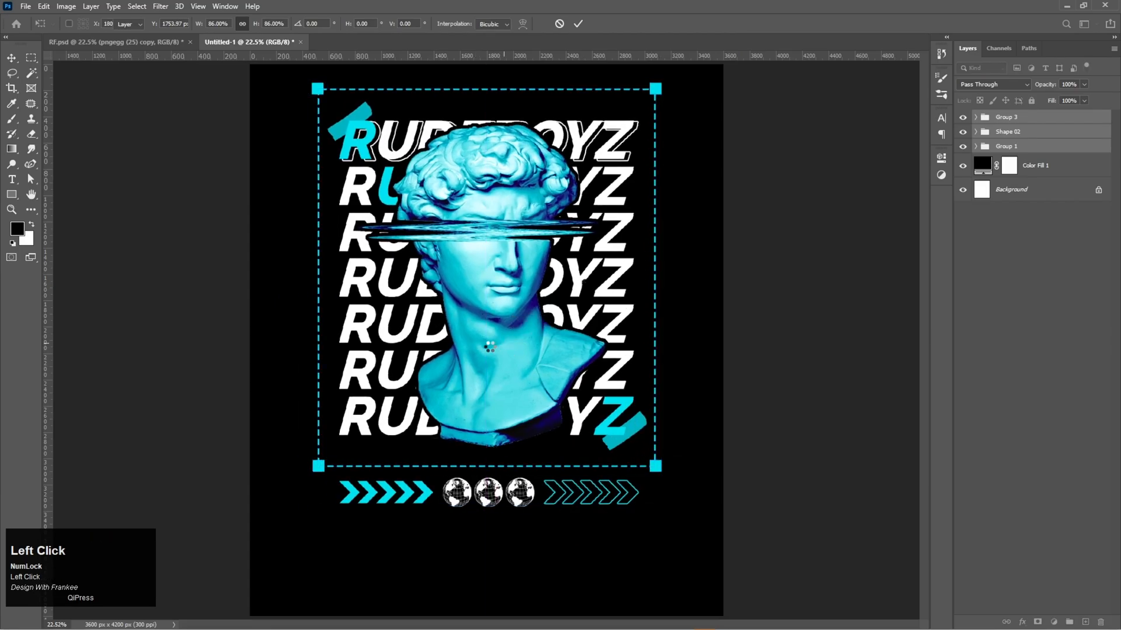
Copy the slogan "Get as rude as possible and don't let anyone tell you how to live." from the notes and paste it below the globes as text
{"action": "left_click", "coordinate": [1050, 120]}
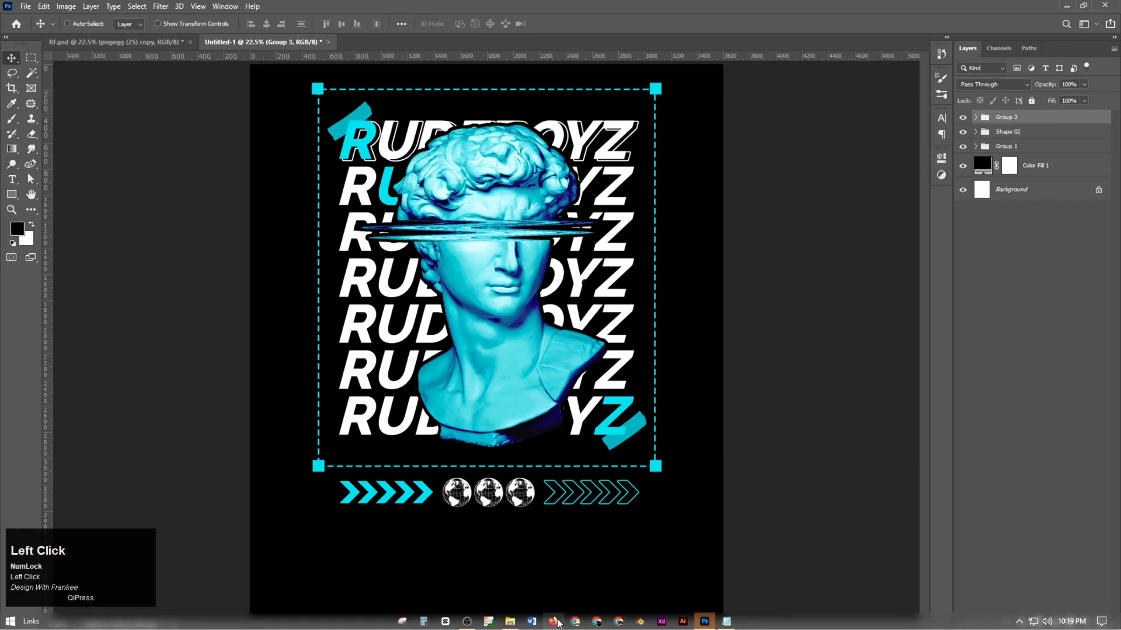
{"action": "left_click", "coordinate": [727, 623]}
{"action": "left_click_drag", "start_coordinate": [830, 221], "coordinate": [639, 212]}
{"action": "key", "text": "ctrl+c"}
{"action": "left_click", "coordinate": [978, 181]}
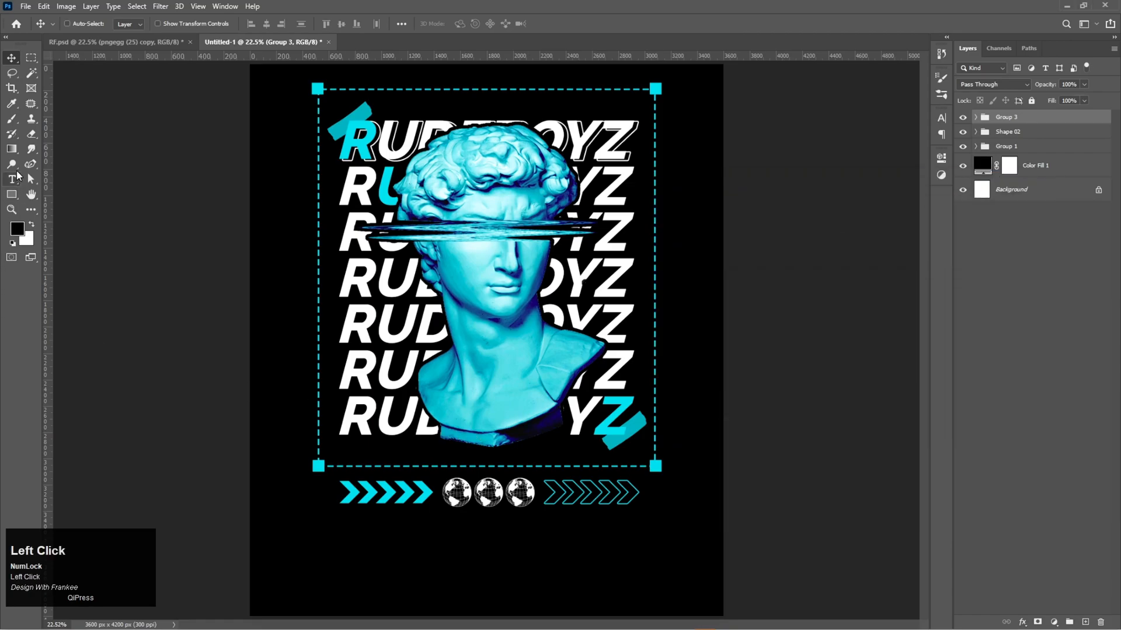
{"action": "right_click", "coordinate": [14, 182]}
{"action": "left_click", "coordinate": [35, 181]}
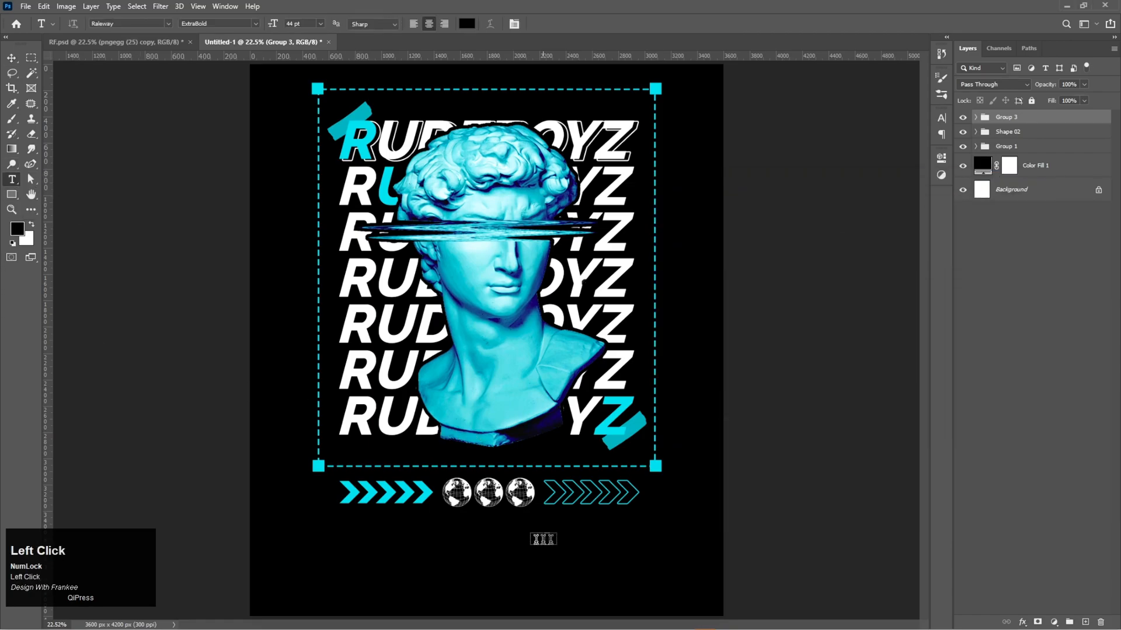
{"action": "left_click", "coordinate": [476, 533]}
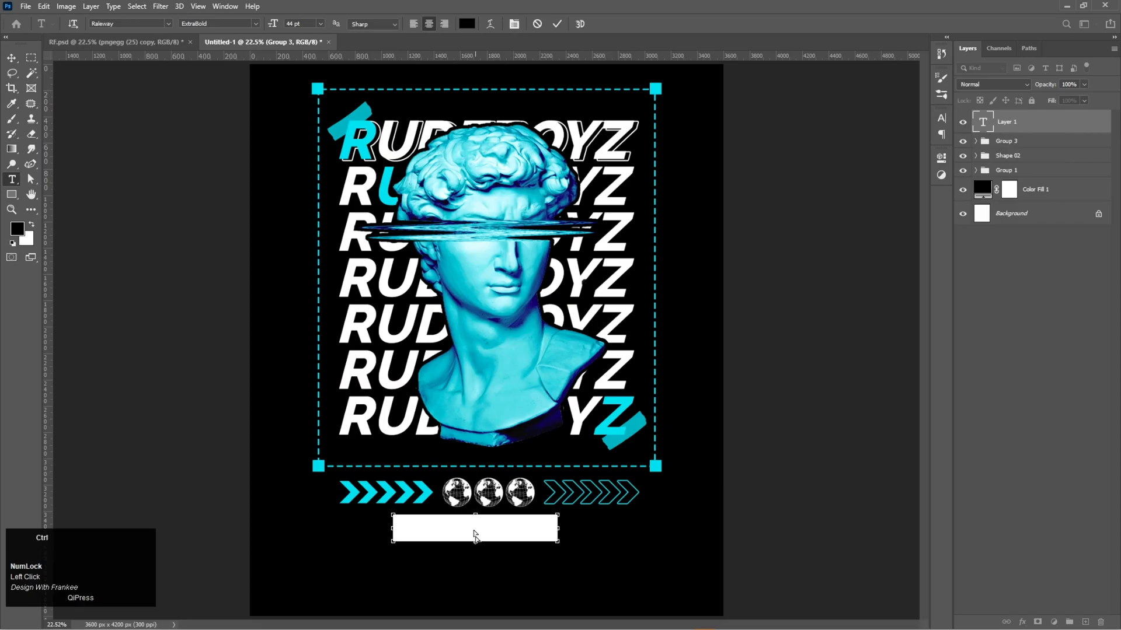
{"action": "key", "text": "ctrl+v"}
Colour the whole slogan white (#ffffff) and set its leading to 49 pt
{"action": "key", "text": "ctrl+a"}
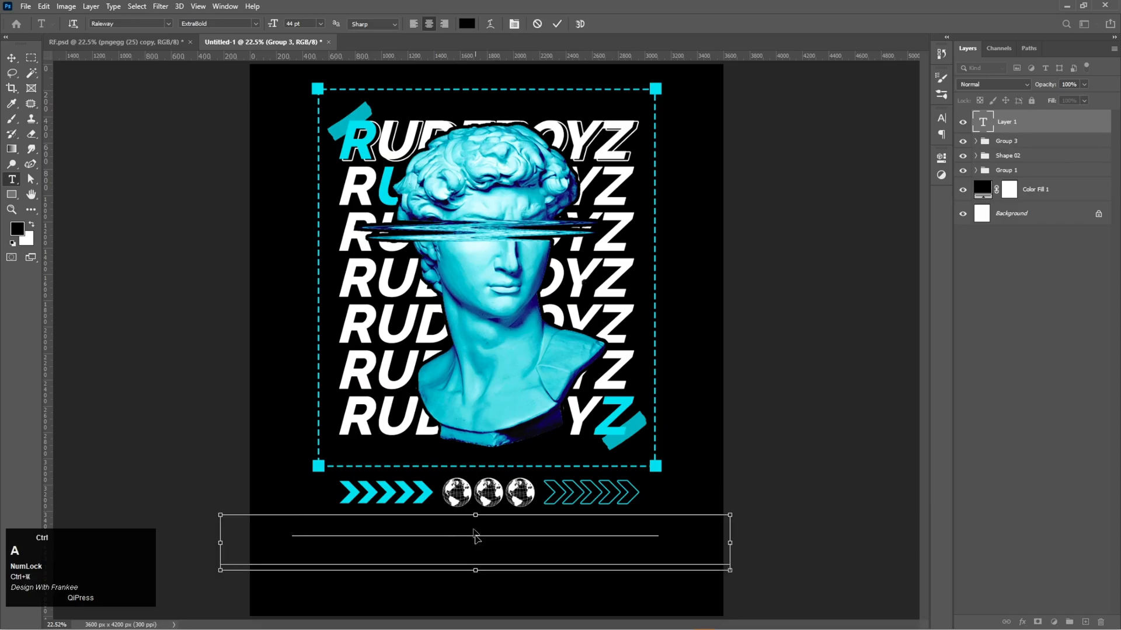
{"action": "left_click", "coordinate": [466, 24]}
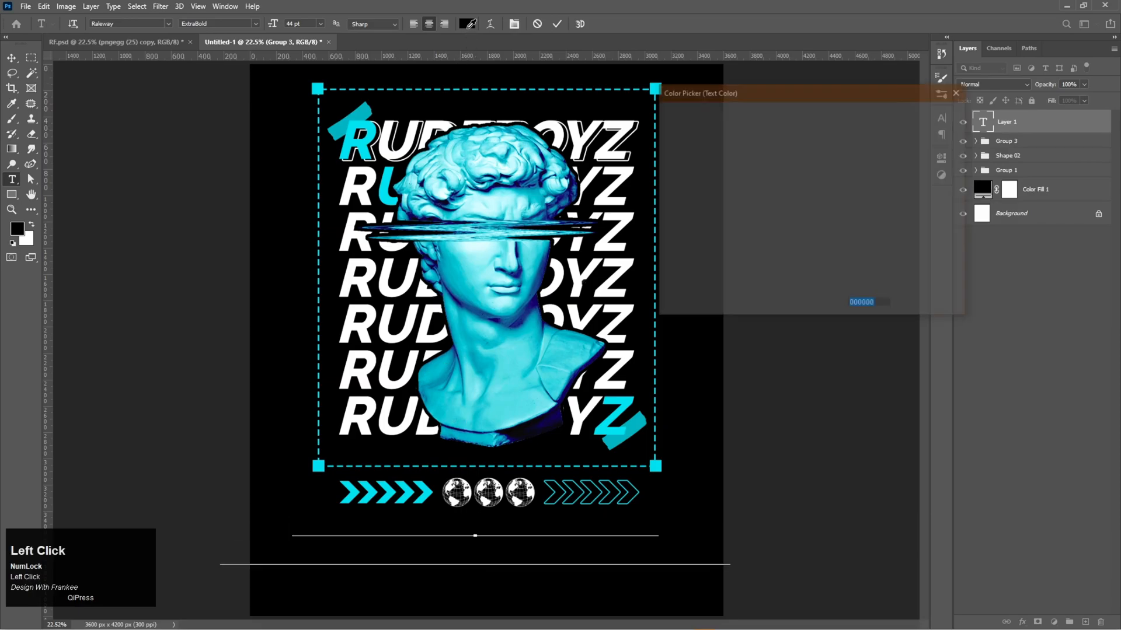
{"action": "left_click_drag", "start_coordinate": [697, 143], "coordinate": [636, 77]}
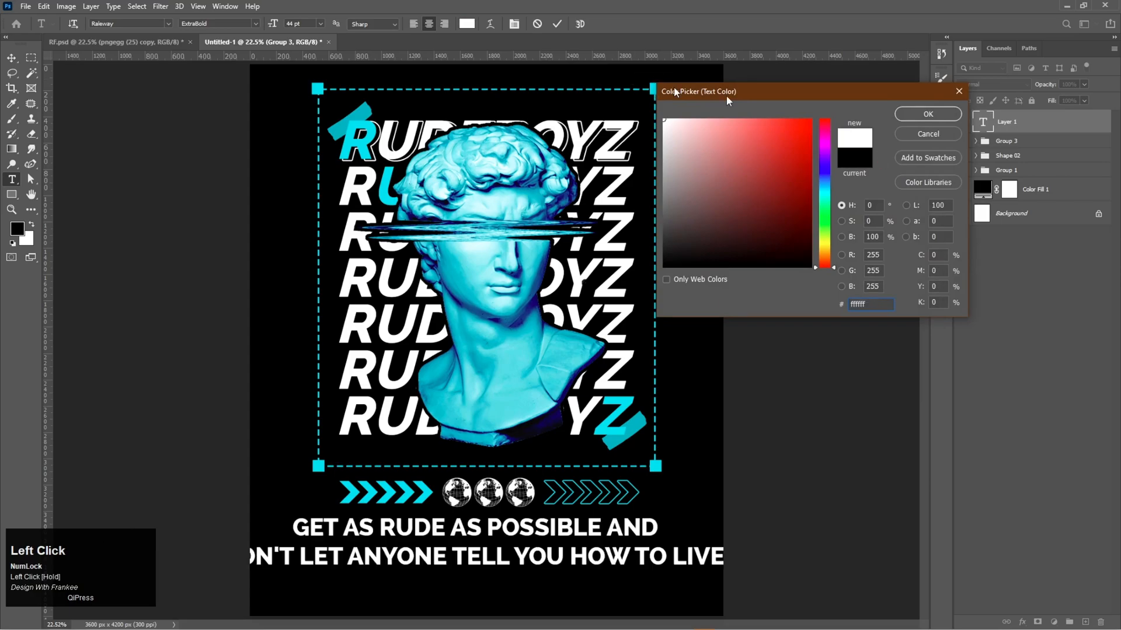
{"action": "left_click", "coordinate": [929, 117]}
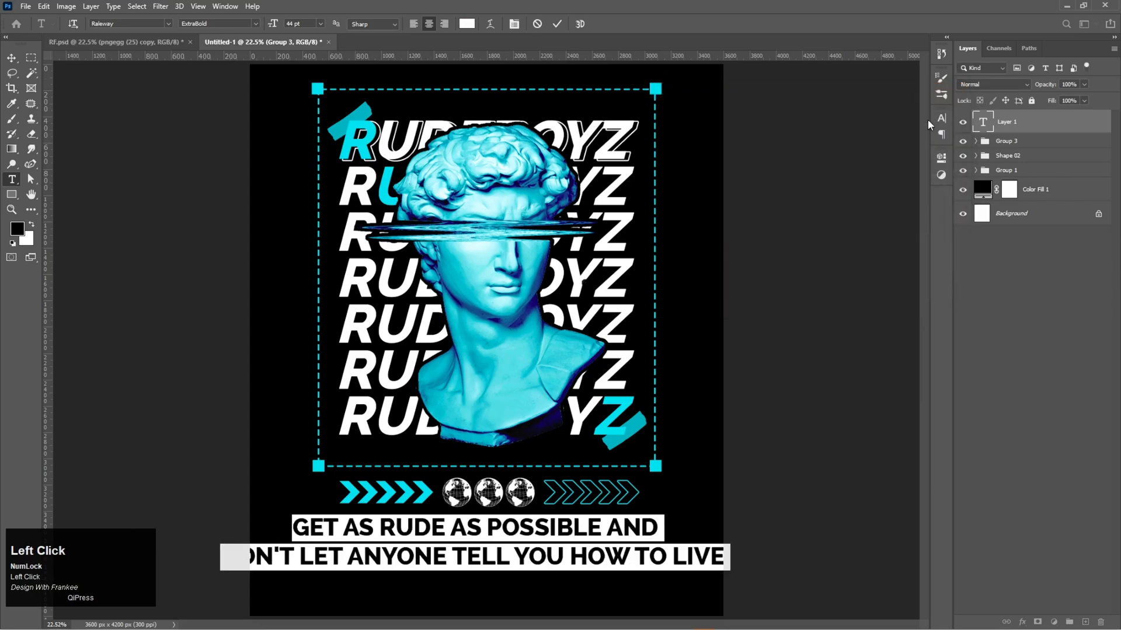
{"action": "left_click", "coordinate": [942, 118]}
{"action": "left_click", "coordinate": [909, 151]}
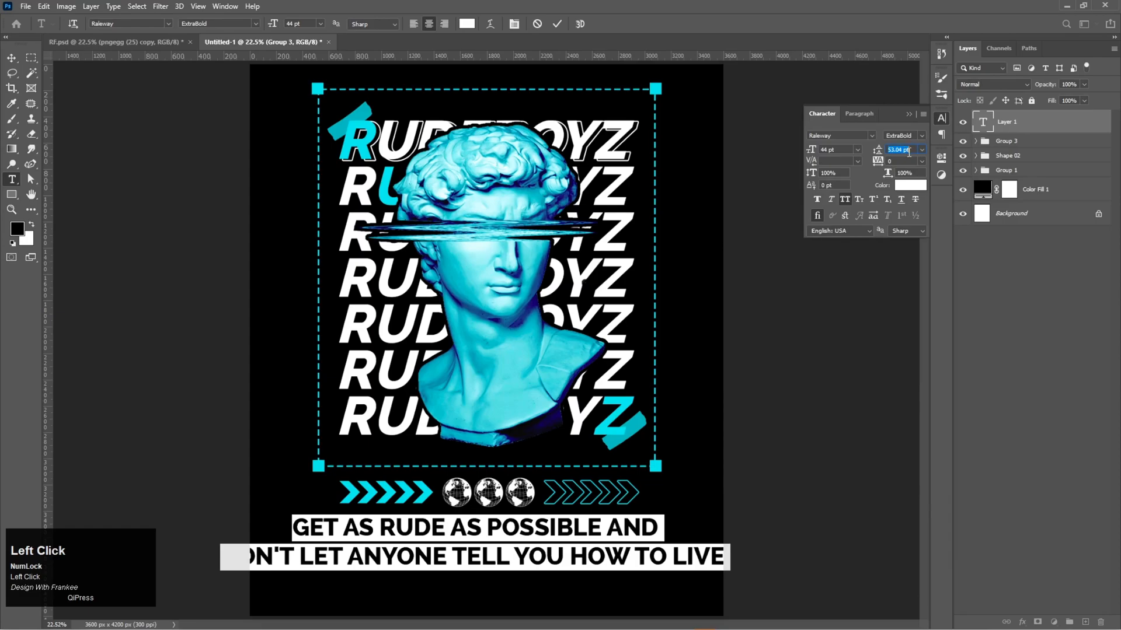
{"action": "scroll", "coordinate": [911, 148], "scroll_direction": "down", "scroll_amount": 3}
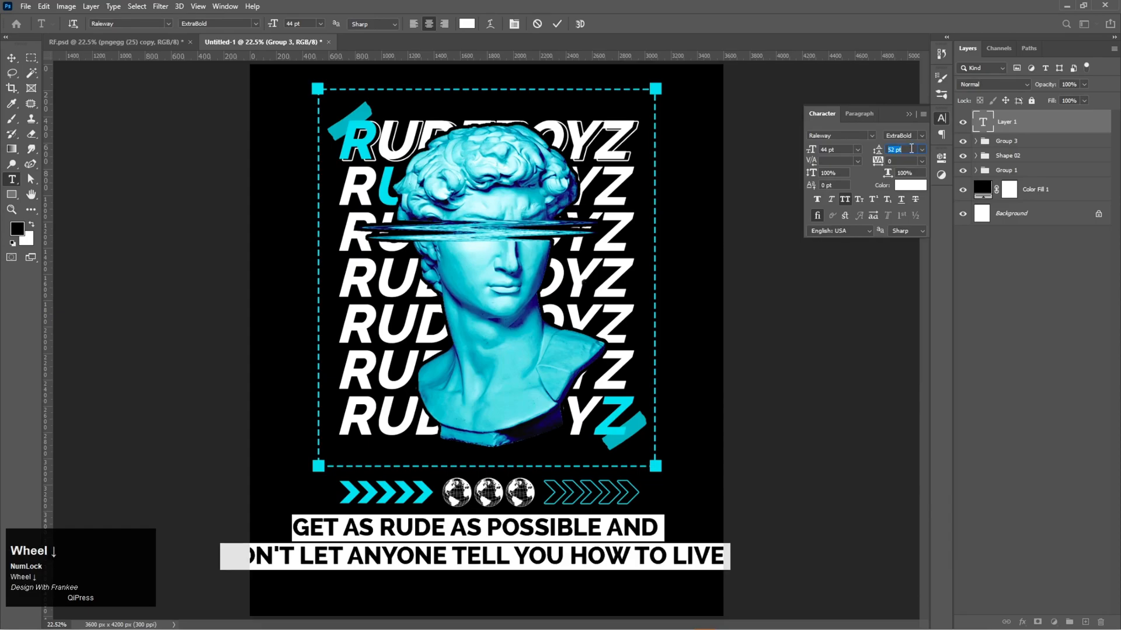
{"action": "scroll", "coordinate": [911, 148], "scroll_direction": "down", "scroll_amount": 1}
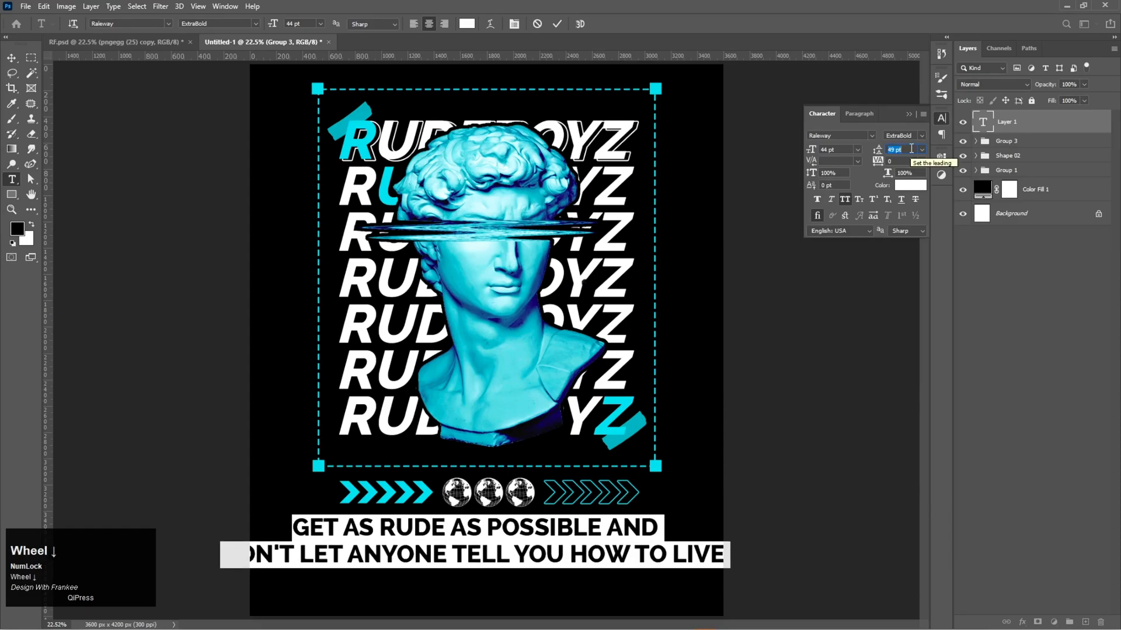
{"action": "left_click", "coordinate": [555, 25]}
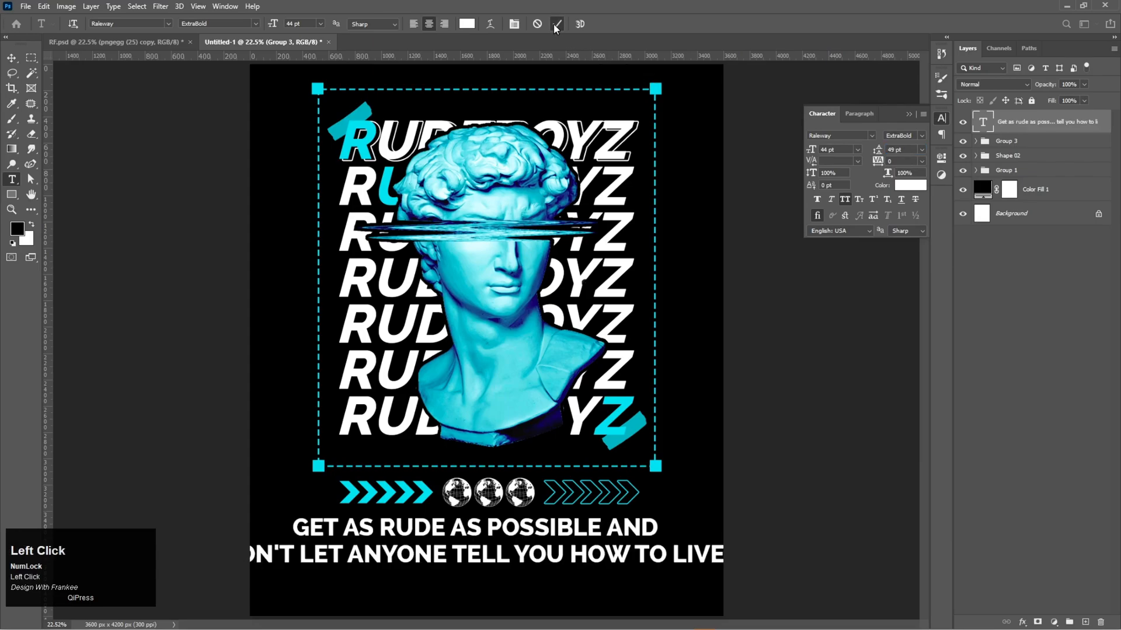
{"action": "left_click", "coordinate": [907, 115]}
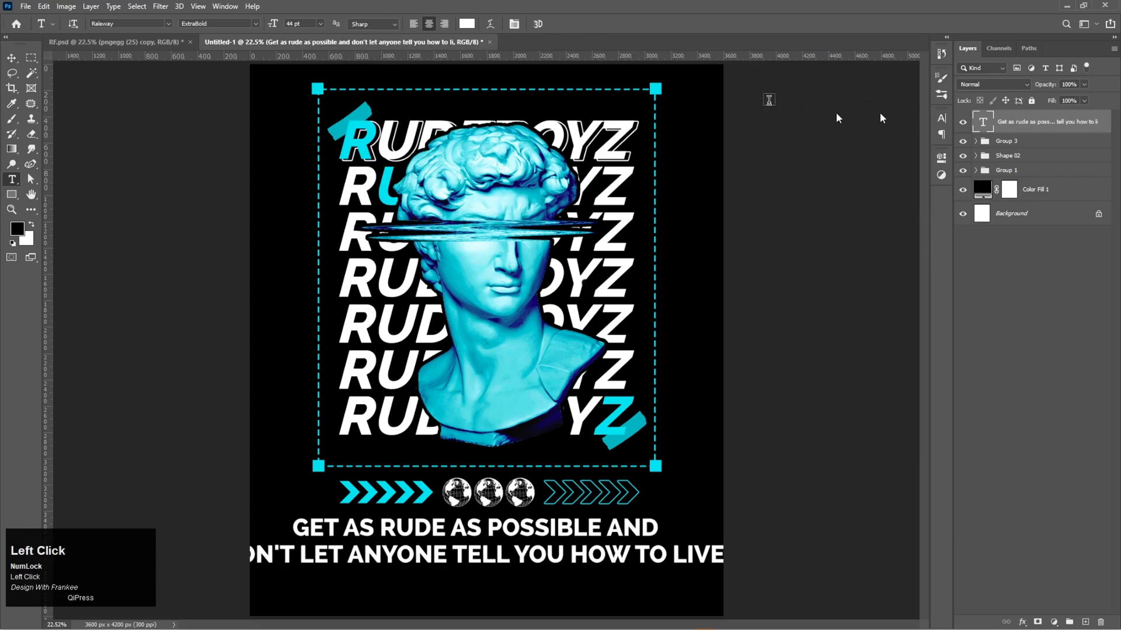
Scale the slogan down to slightly wider than the dashed frame, centre it, and move it up closer to the globe row
{"action": "left_click", "coordinate": [10, 59]}
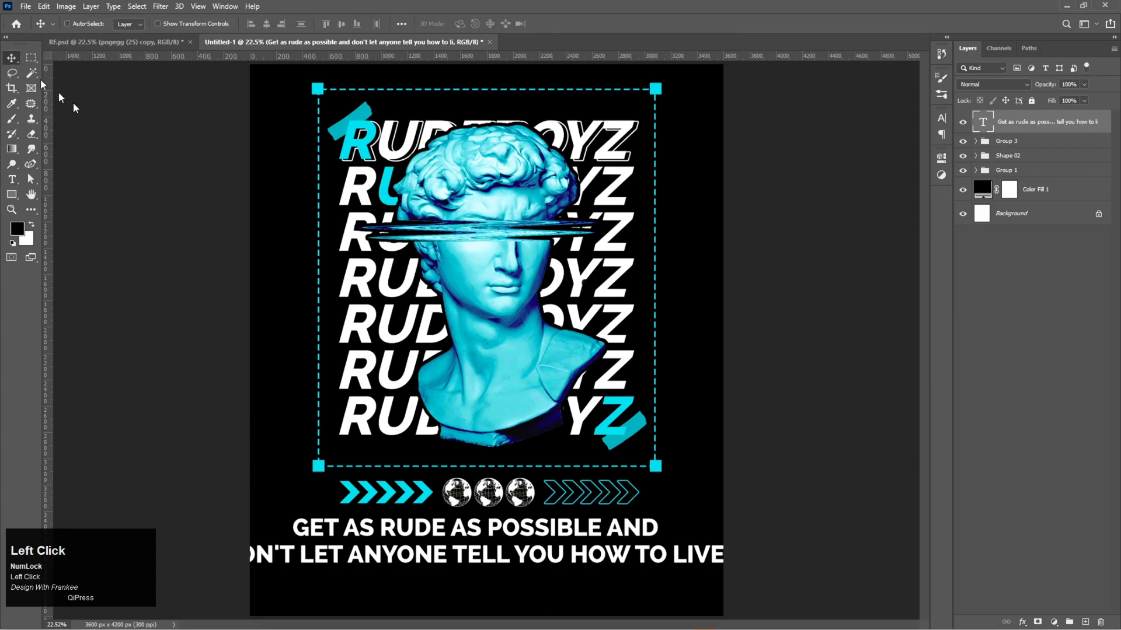
{"action": "key", "text": "ctrl+t"}
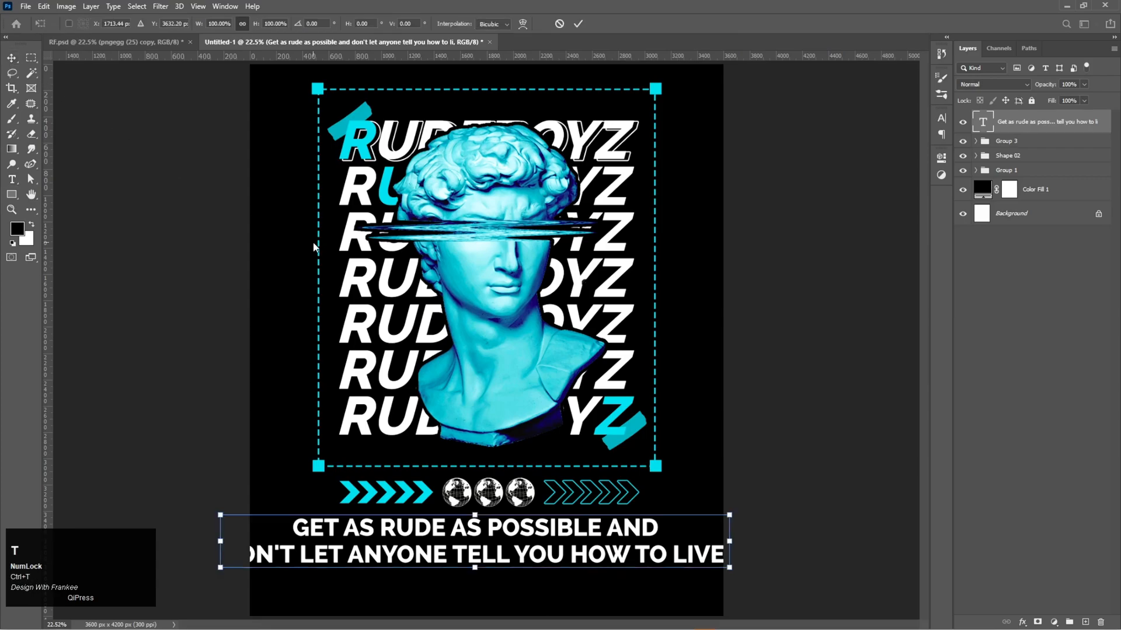
{"action": "left_click_drag", "start_coordinate": [729, 541], "coordinate": [661, 543]}
{"action": "left_click_drag", "start_coordinate": [285, 544], "coordinate": [308, 543]}
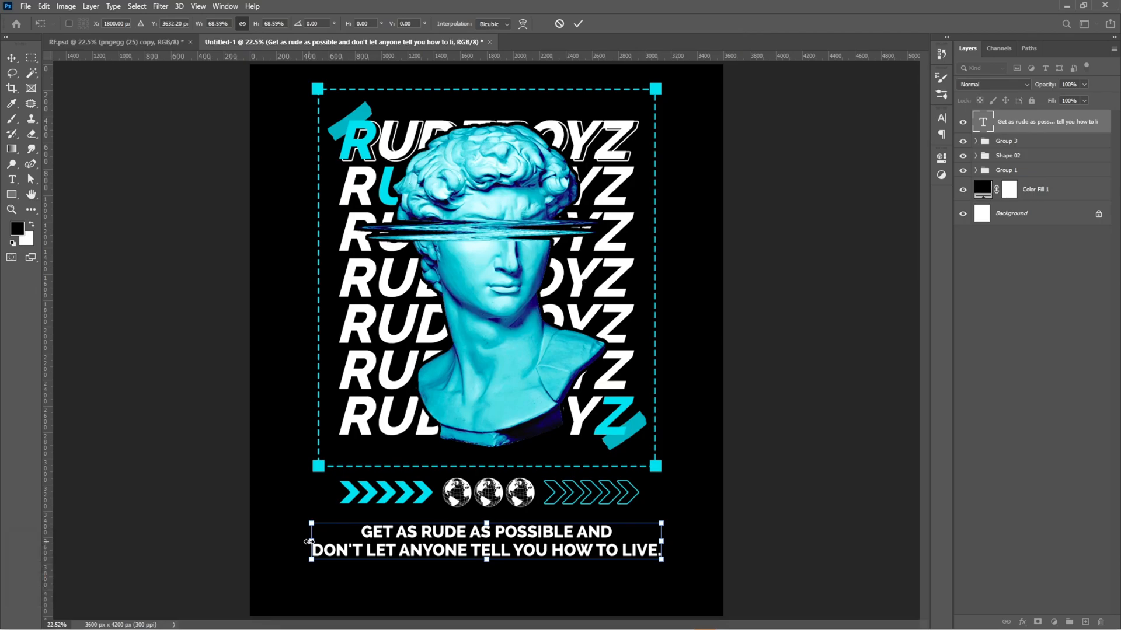
{"action": "left_click_drag", "start_coordinate": [656, 543], "coordinate": [685, 542]}
{"action": "double_click", "coordinate": [512, 550]}
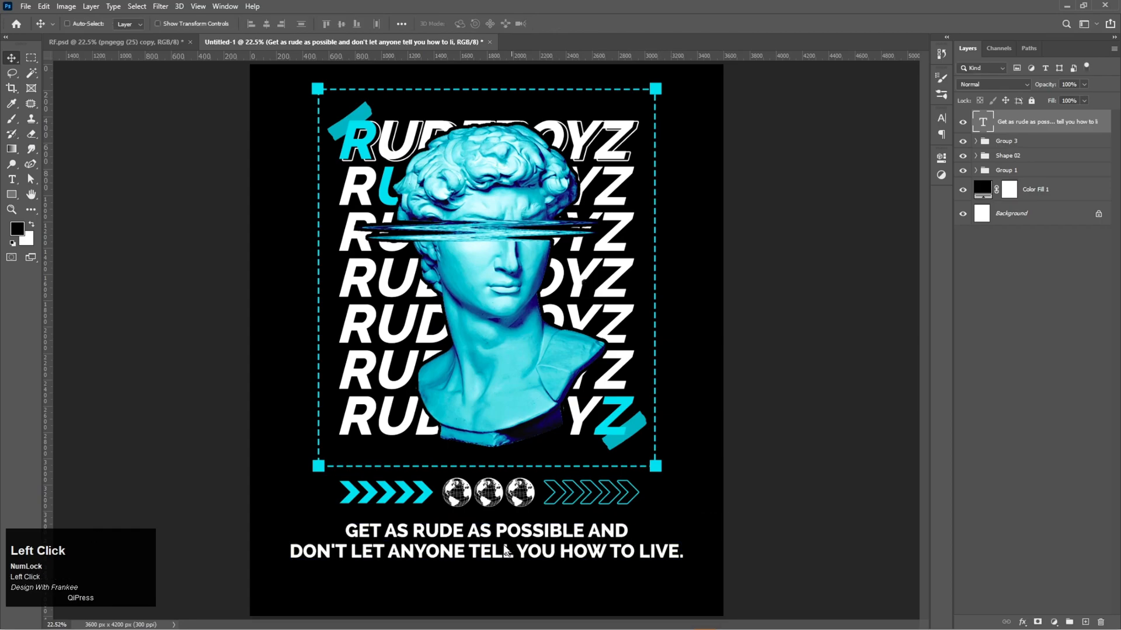
{"action": "left_click_drag", "start_coordinate": [504, 546], "coordinate": [501, 537]}
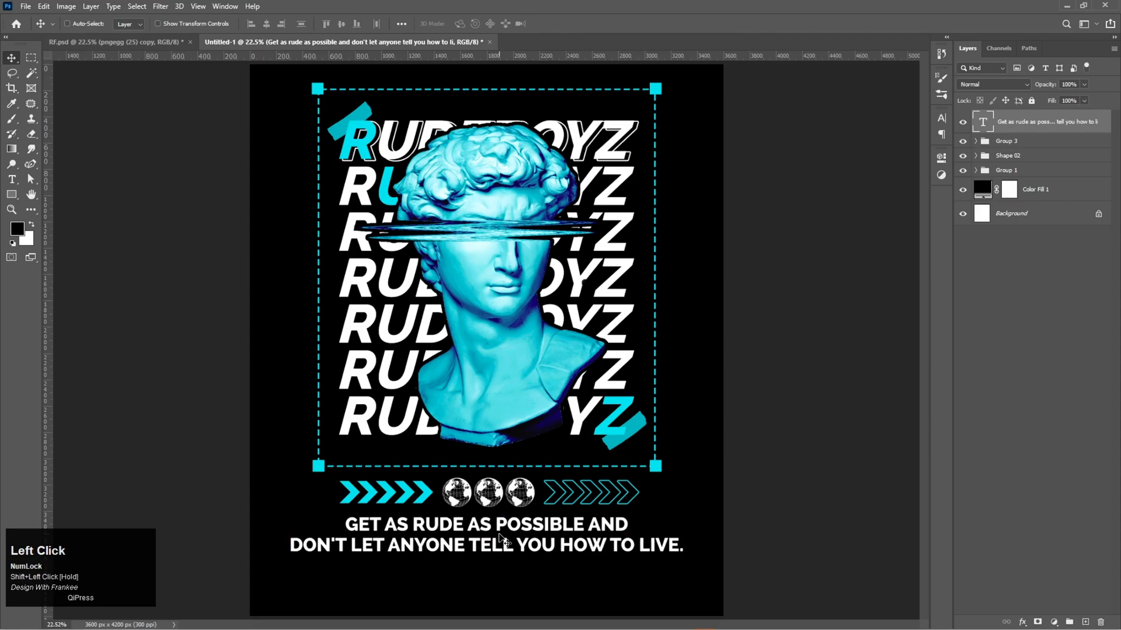
Scale the slogan and all three artwork groups together to about 112% so the design fills the canvas height
{"action": "key", "text": "ctrl+0"}
{"action": "left_click", "coordinate": [1016, 175], "text": "shift"}
{"action": "key", "text": "ctrl+t"}
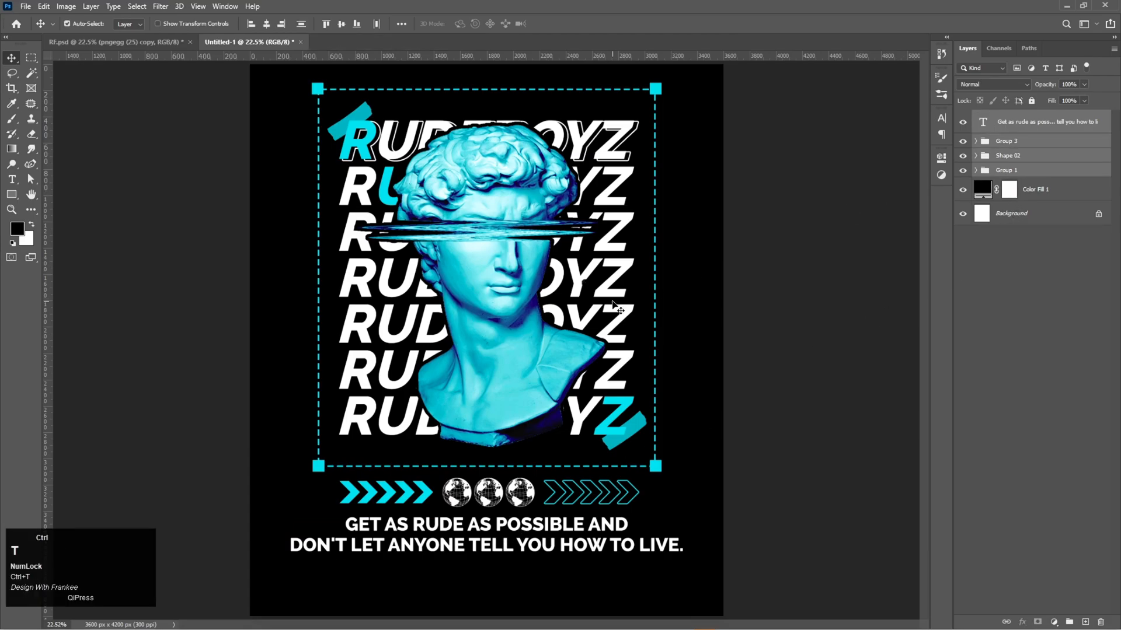
{"action": "left_click_drag", "start_coordinate": [486, 555], "coordinate": [496, 608]}
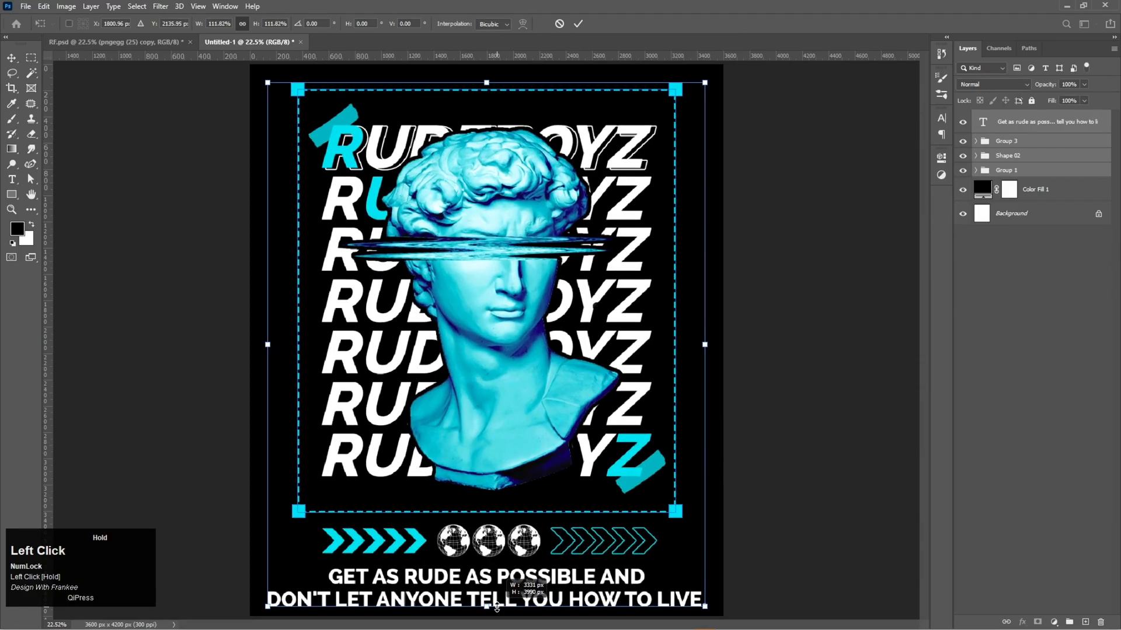
{"action": "left_click_drag", "start_coordinate": [497, 608], "coordinate": [497, 609]}
{"action": "double_click", "coordinate": [486, 418]}
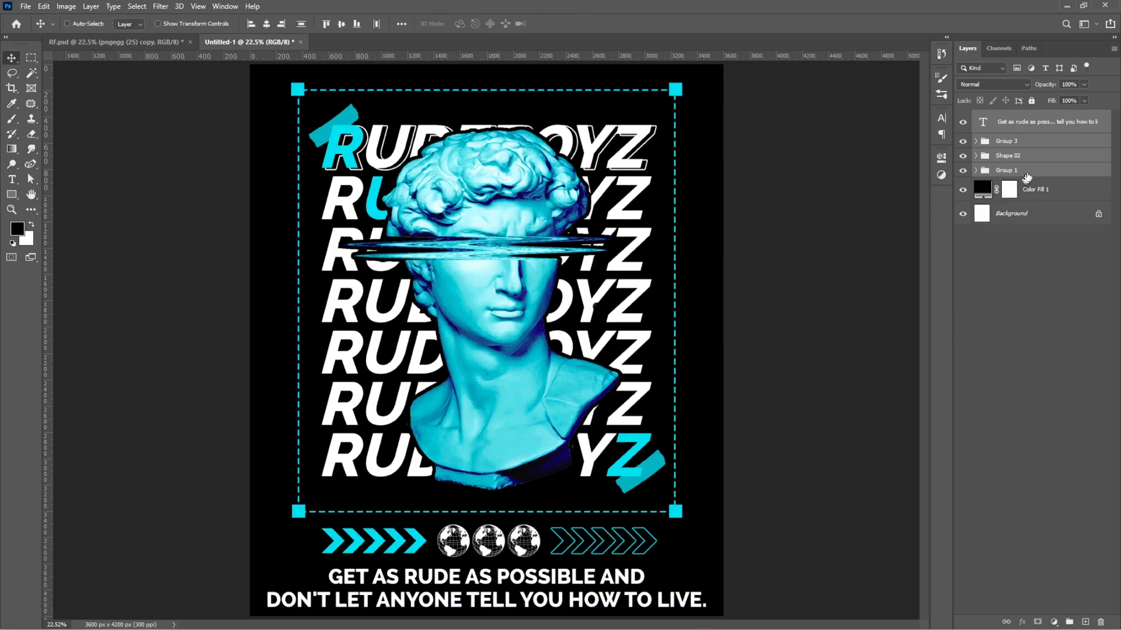
Group the slogan and artwork groups into a single group, and toggle its visibility off and on to check it
{"action": "key", "text": "ctrl+g"}
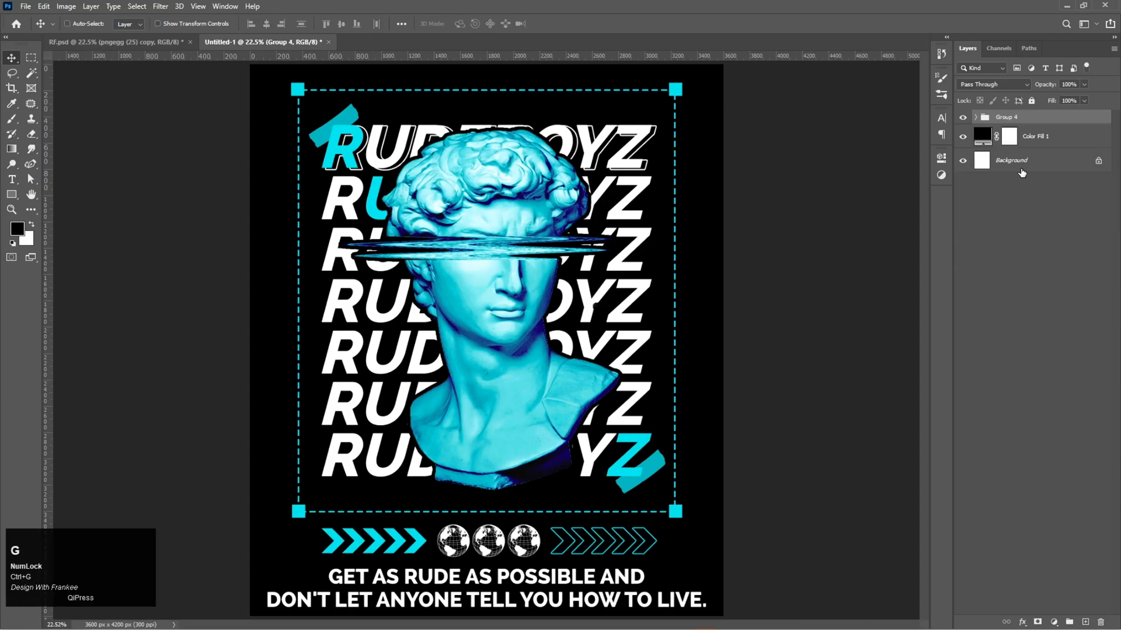
{"action": "left_click", "coordinate": [963, 118]}
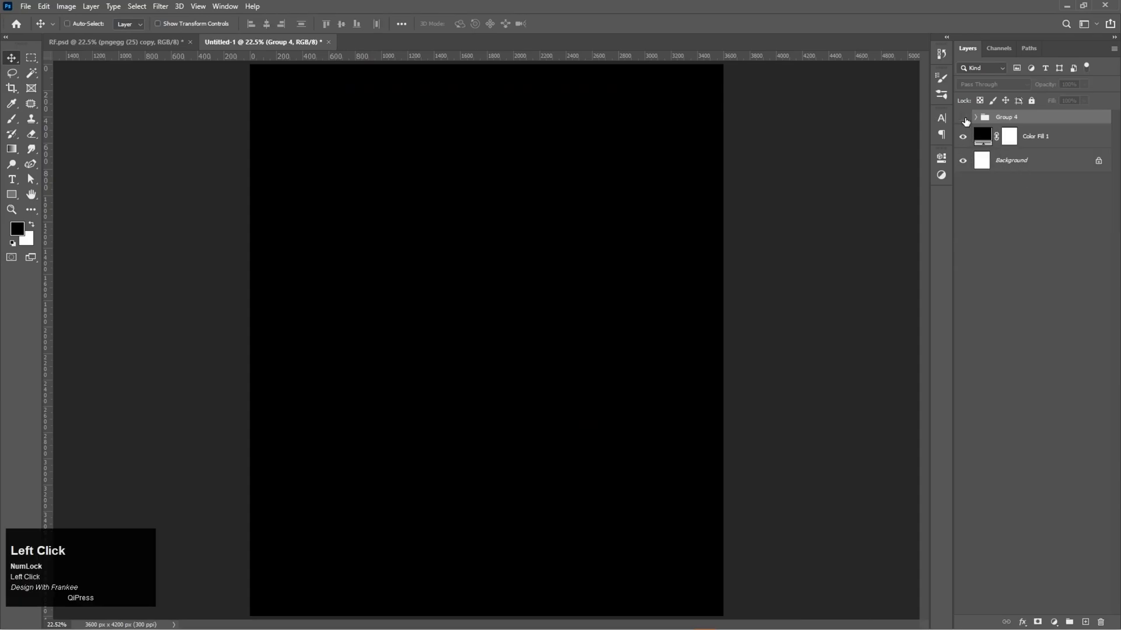
{"action": "left_click", "coordinate": [963, 118]}
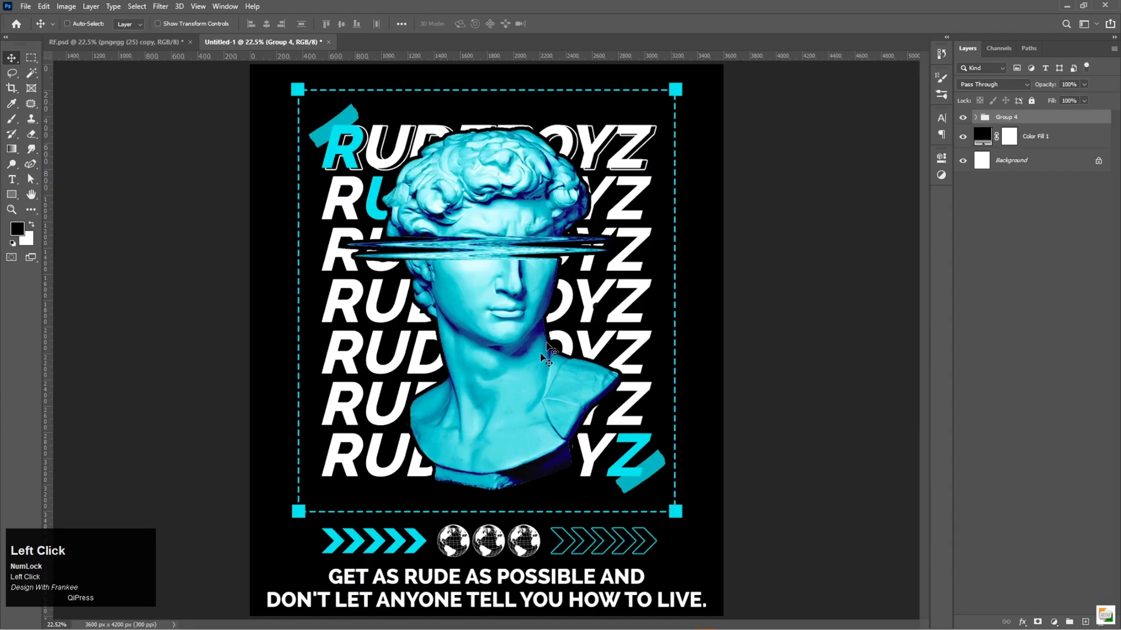